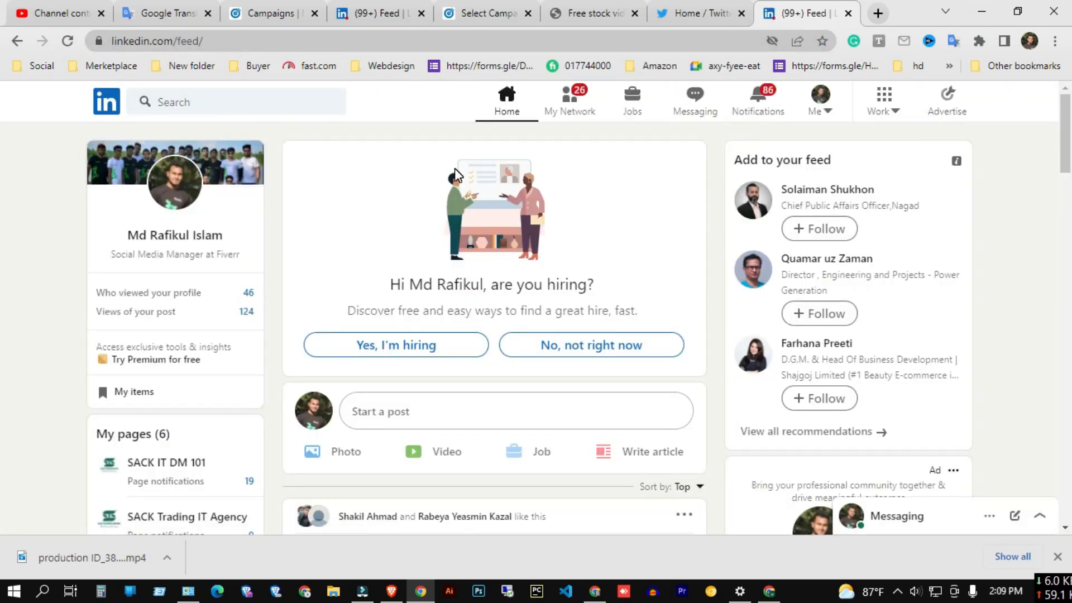
{"action": "left_click", "coordinate": [893, 120]}
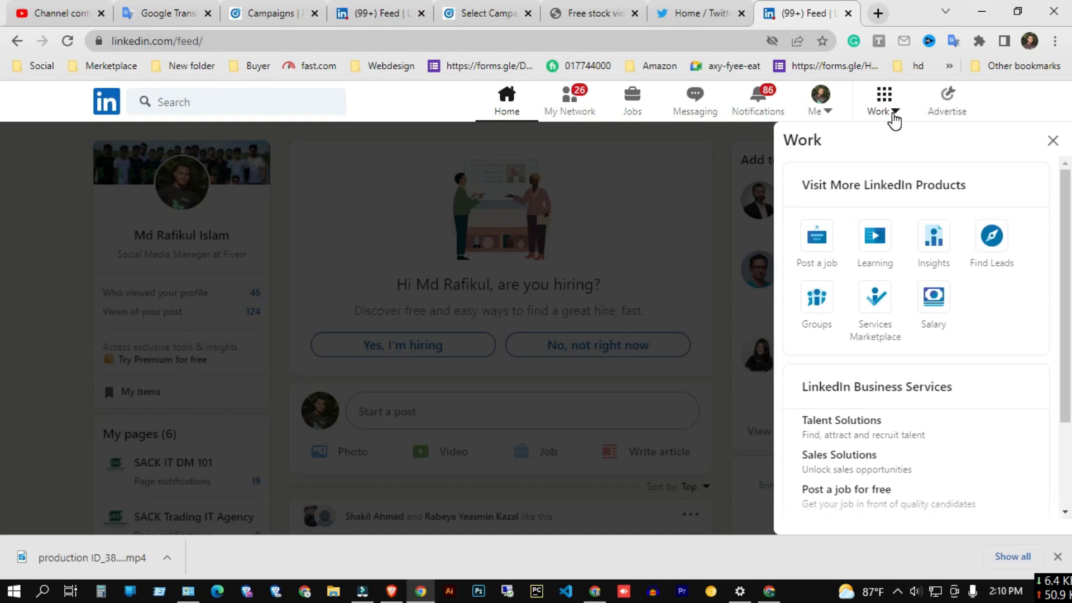
{"action": "left_click", "coordinate": [892, 113]}
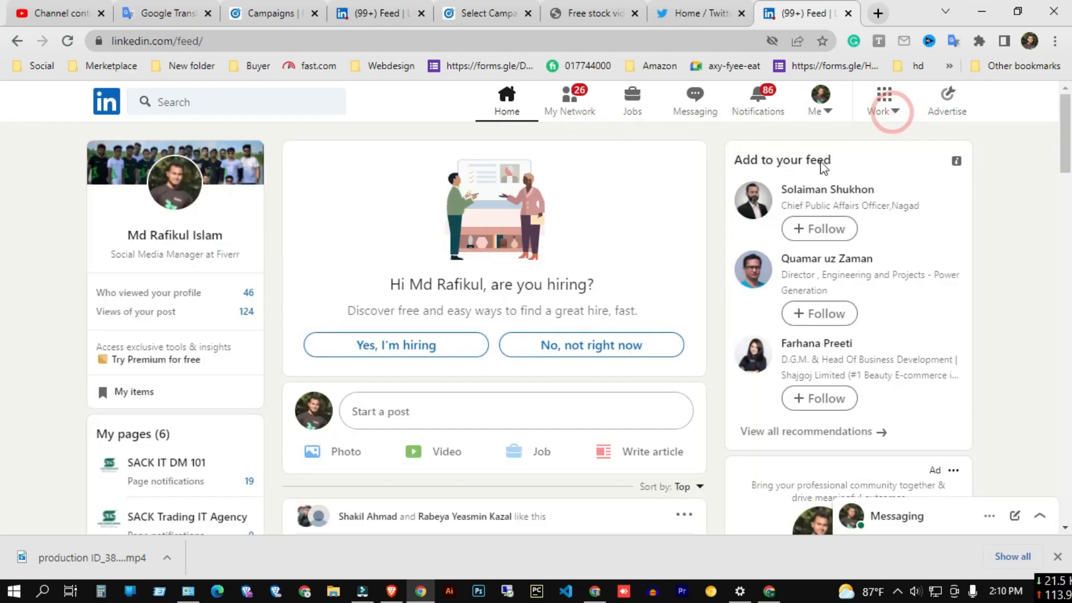
{"action": "right_click", "coordinate": [670, 176]}
{"action": "left_click", "coordinate": [719, 431]}
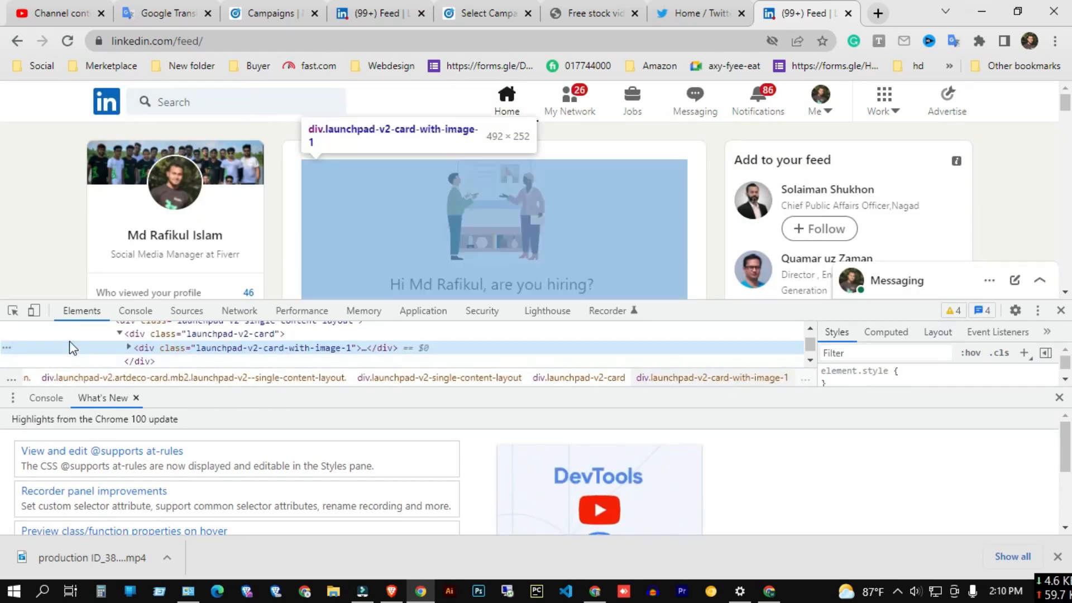
{"action": "left_click", "coordinate": [34, 310]}
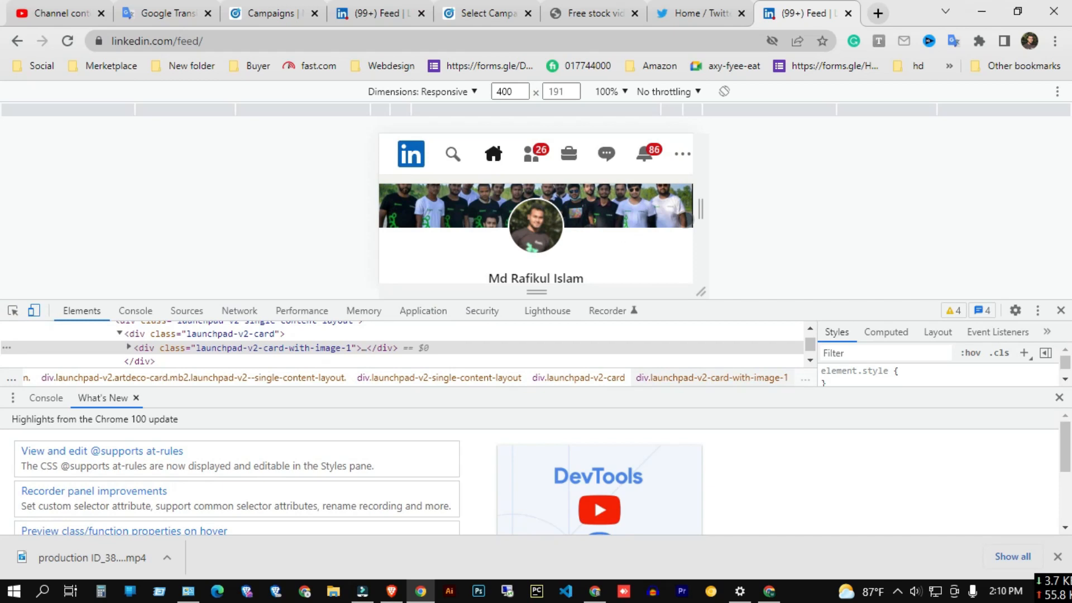
{"action": "left_click", "coordinate": [1058, 310]}
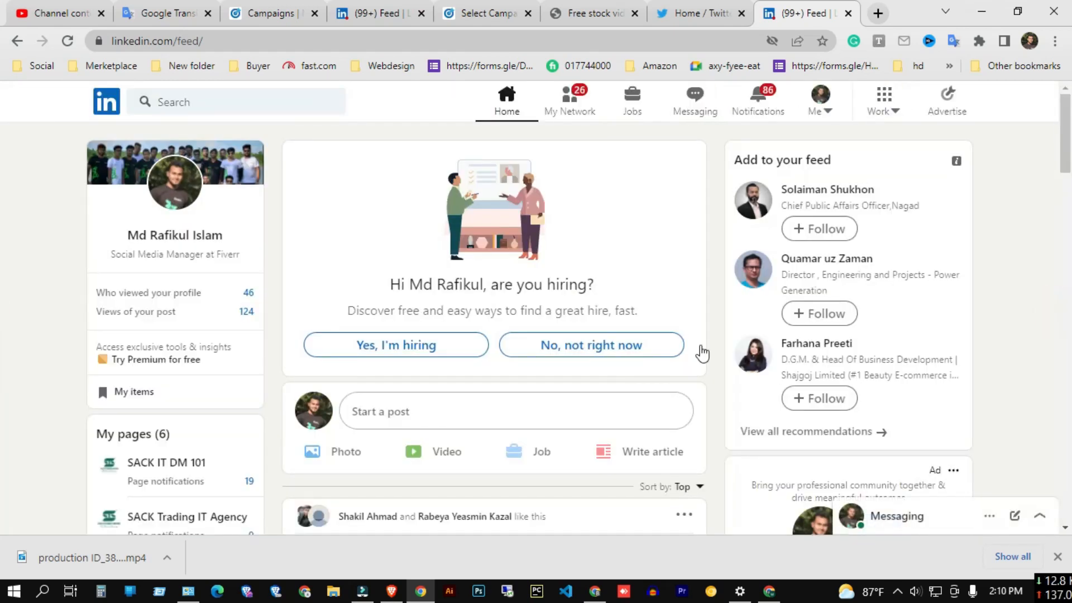
Browse the Work menu's products and open Campaign Manager through Advertise.
{"action": "left_click", "coordinate": [889, 115]}
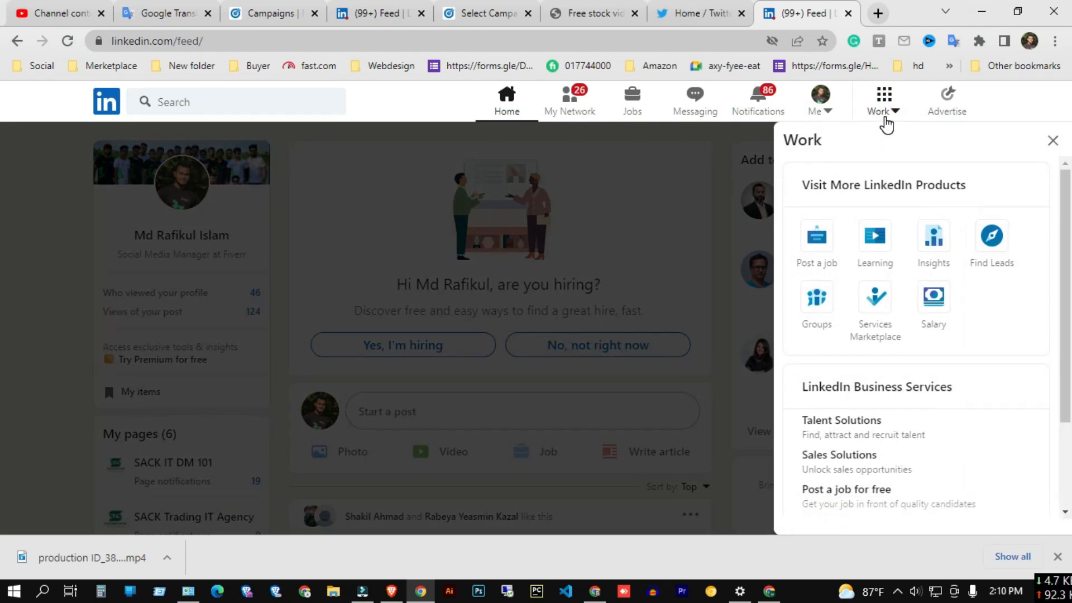
{"action": "scroll", "coordinate": [830, 351], "scroll_direction": "down", "scroll_amount": 2}
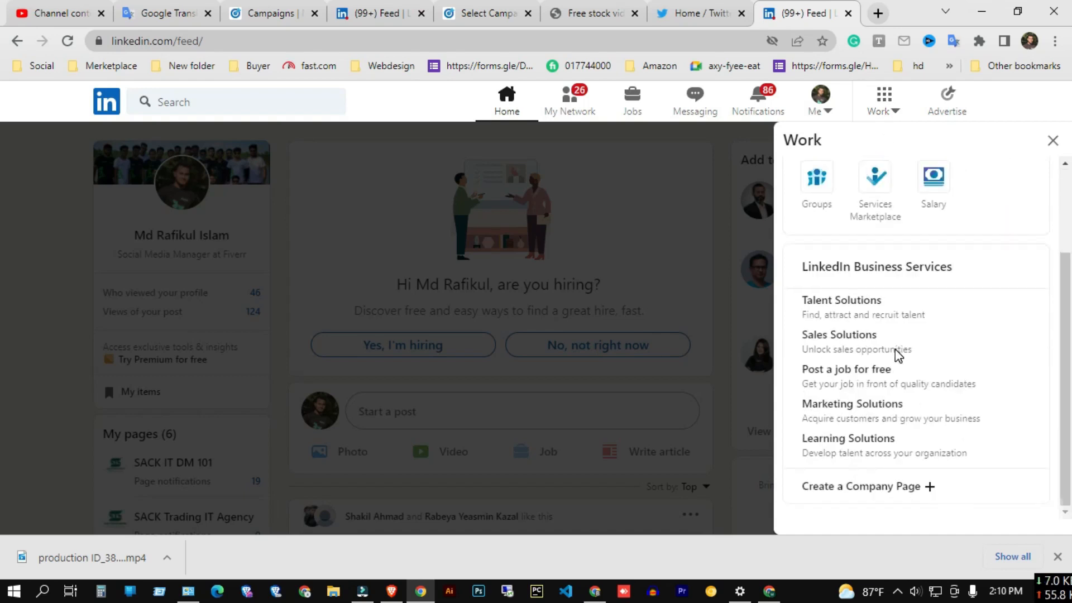
{"action": "scroll", "coordinate": [909, 484], "scroll_direction": "up", "scroll_amount": 2}
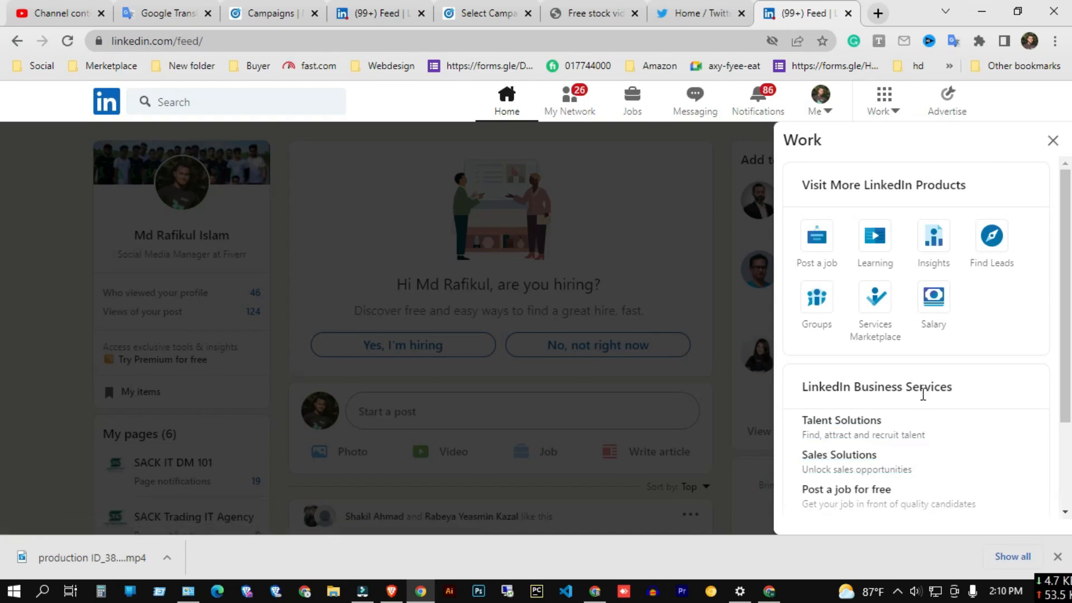
{"action": "left_click", "coordinate": [1052, 140]}
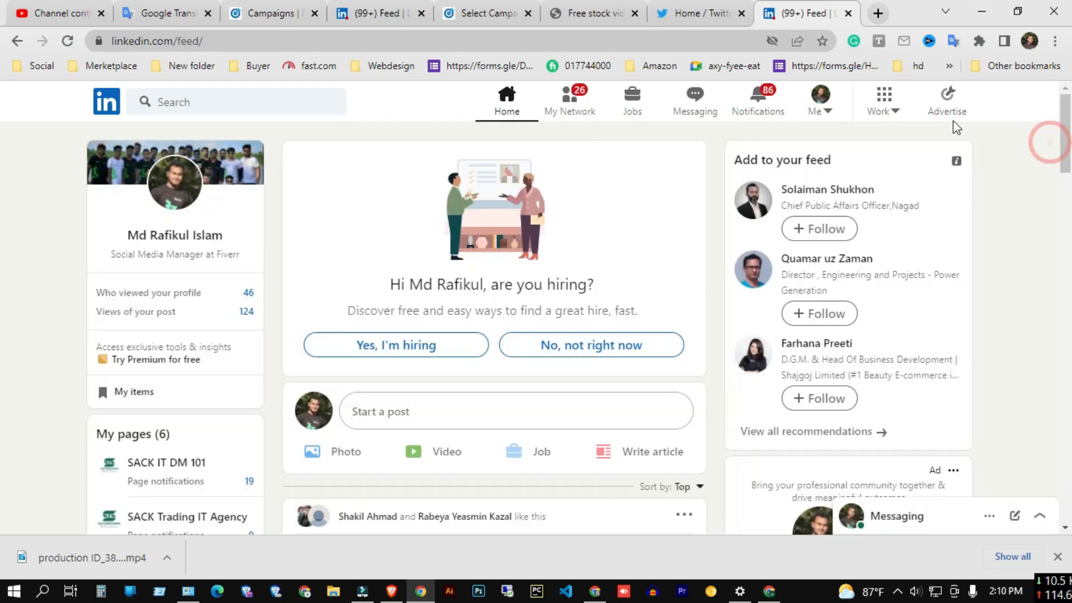
{"action": "left_click", "coordinate": [886, 117]}
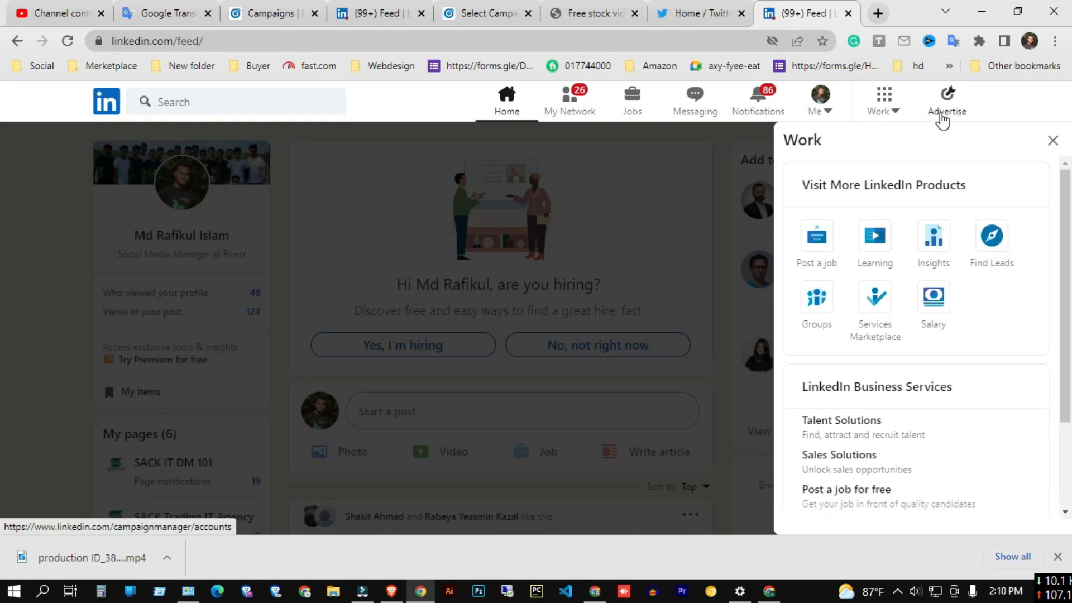
{"action": "left_click", "coordinate": [942, 118]}
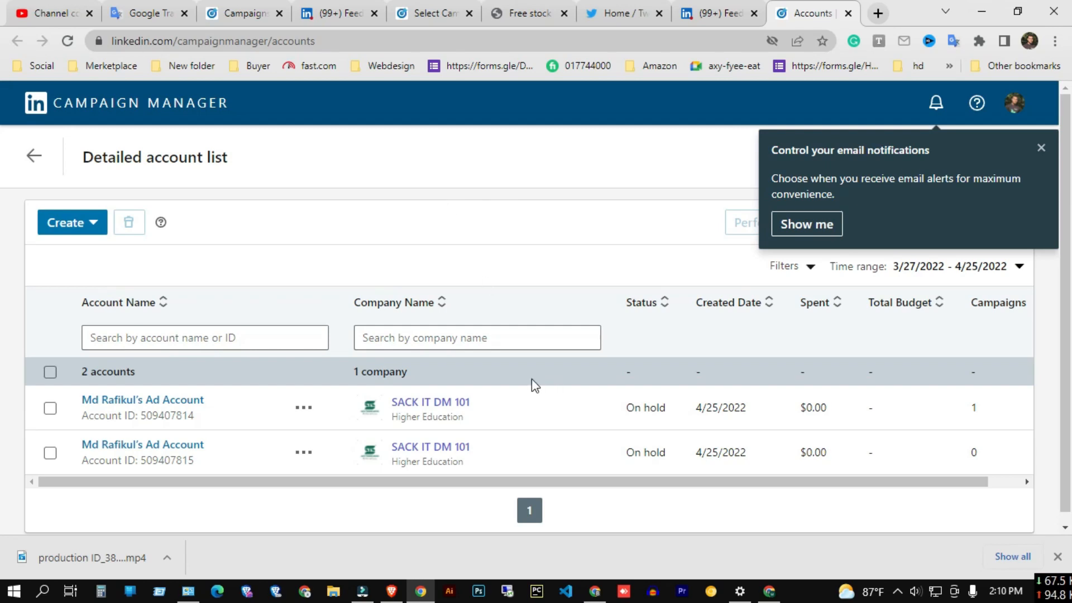
Open the Screenshot_2 image from File Explorer to view the ad account setup, then close it.
{"action": "left_click", "coordinate": [333, 591]}
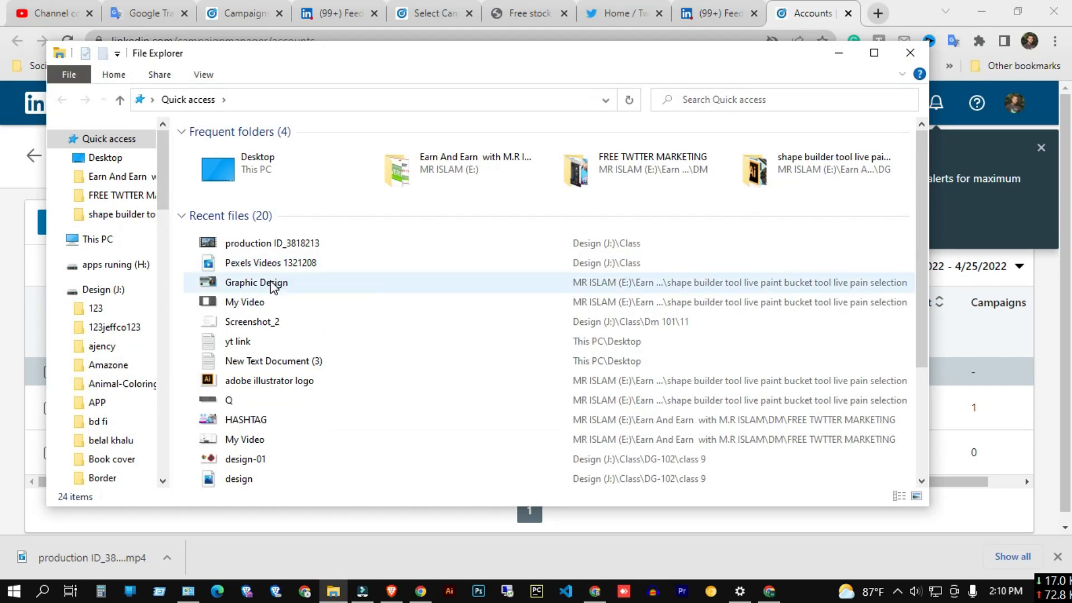
{"action": "double_click", "coordinate": [264, 323]}
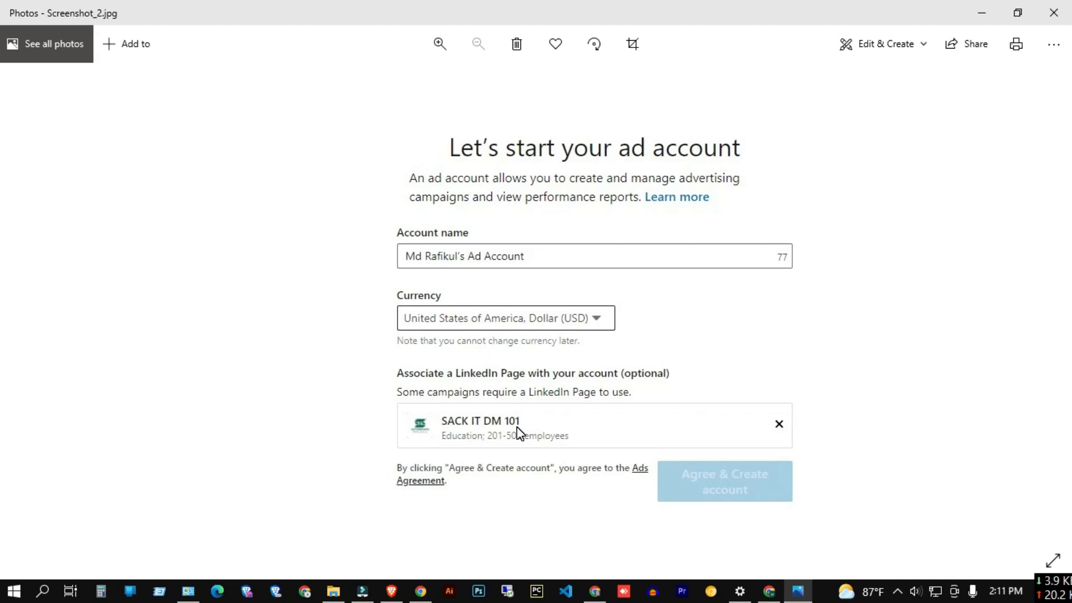
{"action": "left_click", "coordinate": [1053, 13]}
{"action": "left_click", "coordinate": [848, 59]}
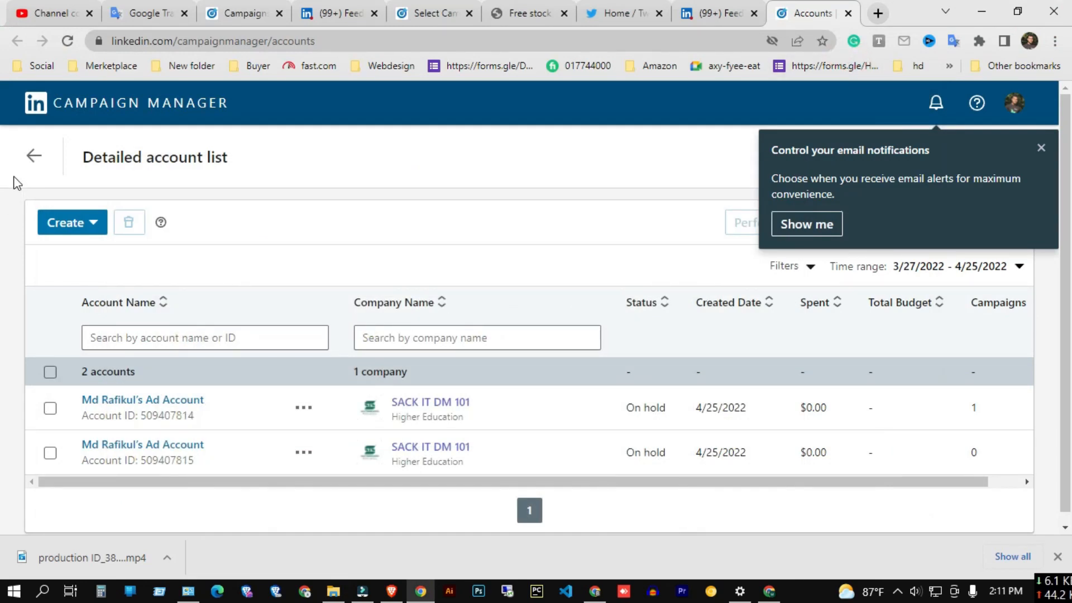
Go to the ad account's campaign groups and start creating a new campaign.
{"action": "left_click", "coordinate": [32, 156]}
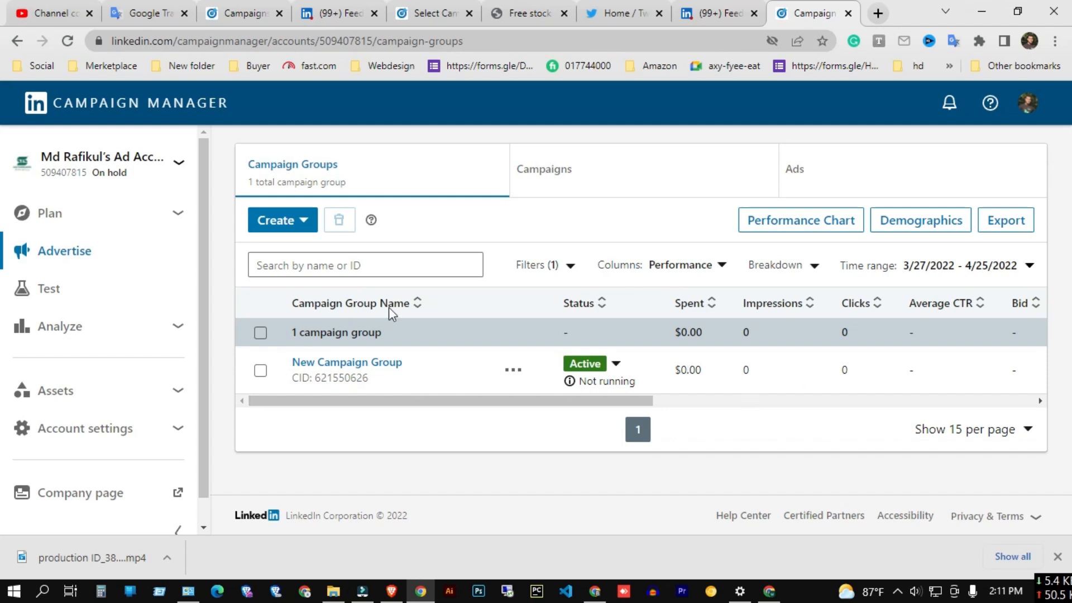
{"action": "left_click", "coordinate": [299, 222]}
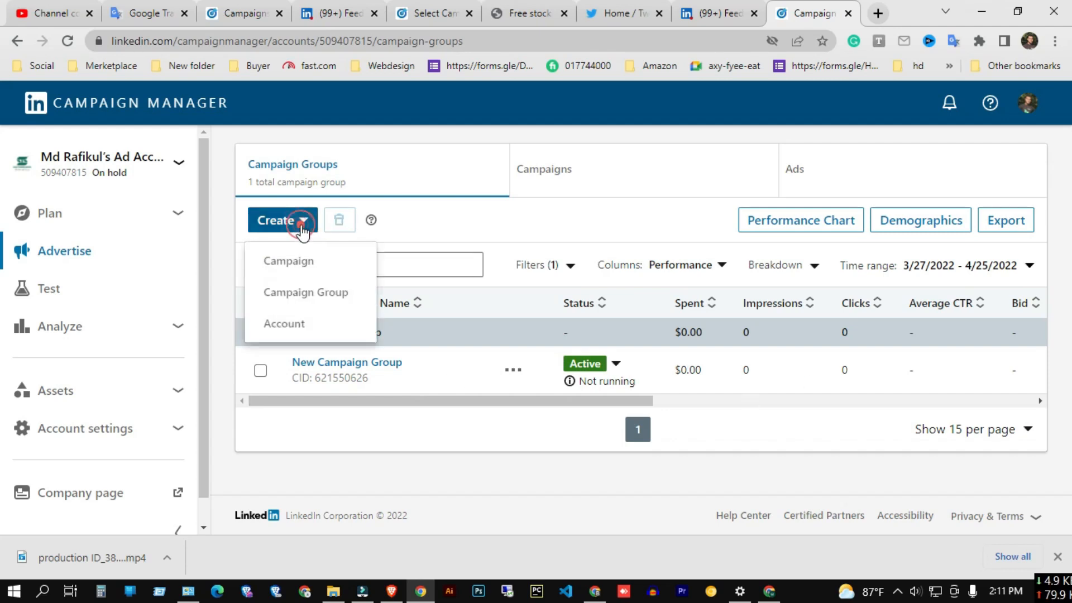
{"action": "left_click", "coordinate": [302, 268]}
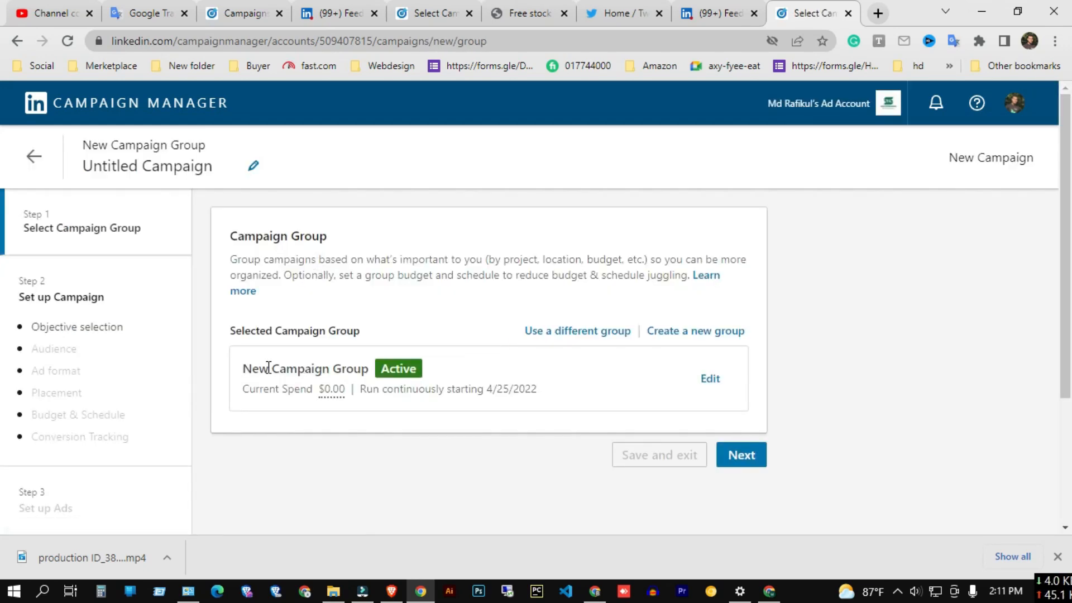
{"action": "left_click_drag", "start_coordinate": [243, 369], "coordinate": [365, 380]}
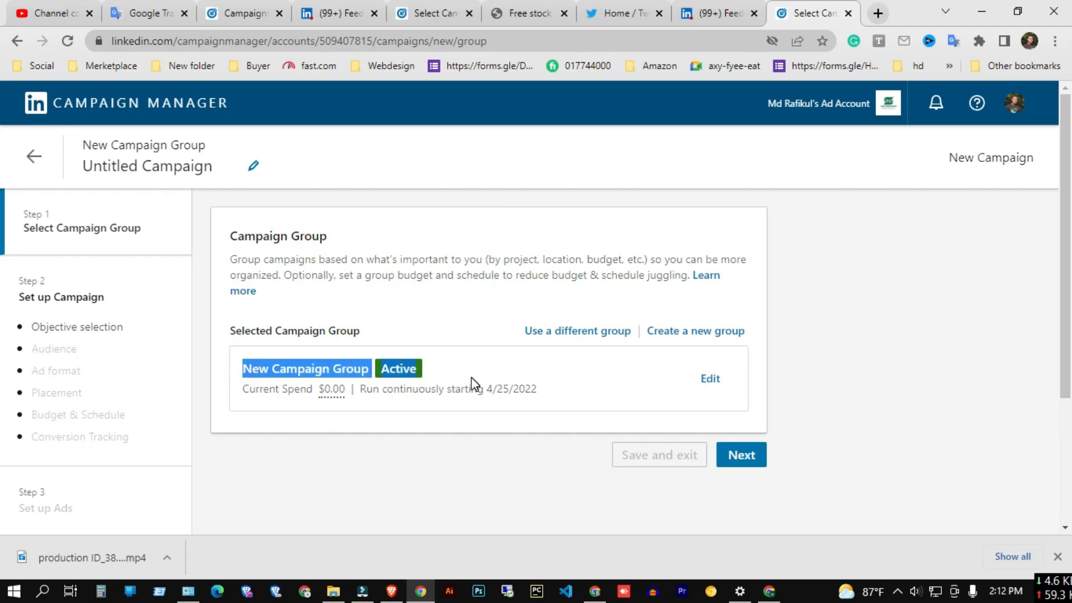
{"action": "left_click", "coordinate": [451, 312]}
{"action": "left_click_drag", "start_coordinate": [234, 373], "coordinate": [462, 376]}
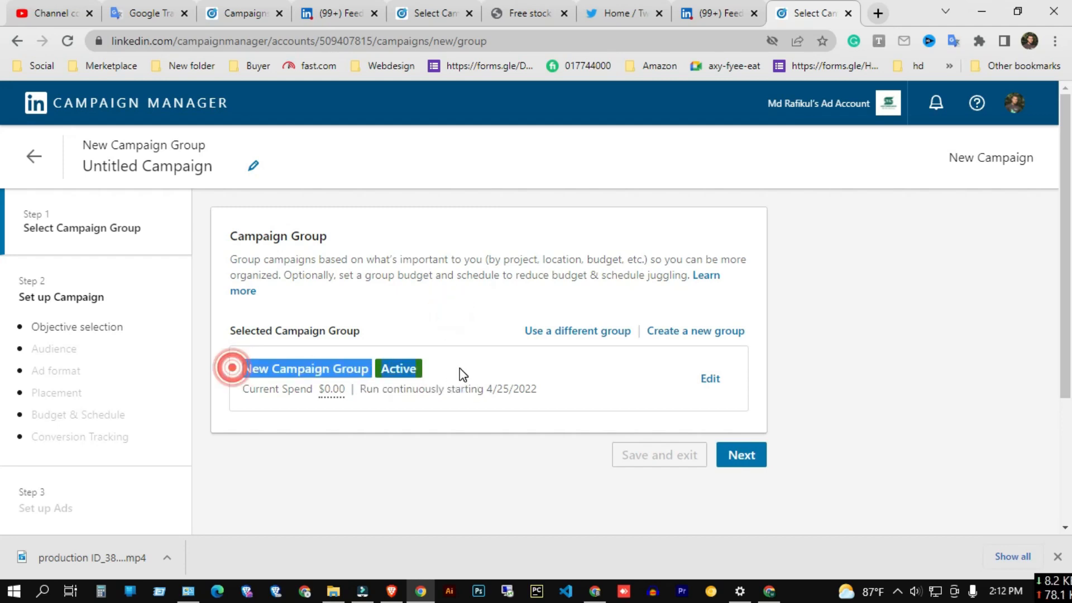
Start a new campaign group and name it web traffic.
{"action": "left_click", "coordinate": [694, 332]}
{"action": "left_click", "coordinate": [344, 345]}
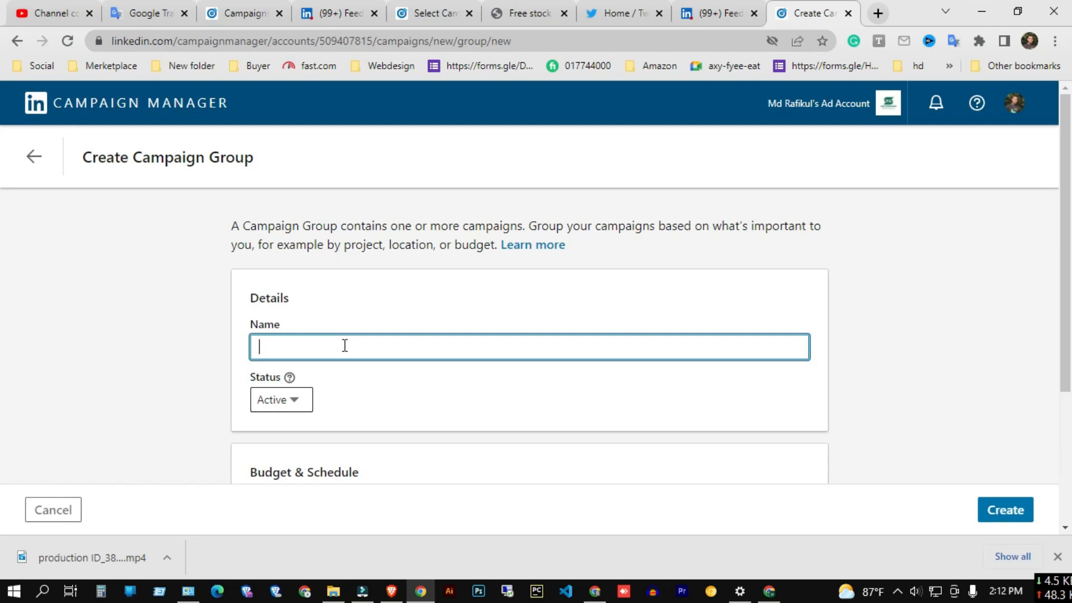
{"action": "type", "text": "traffic"}
Switch the group's budget and schedule to a start and end date.
{"action": "scroll", "coordinate": [352, 346], "scroll_direction": "down", "scroll_amount": 3}
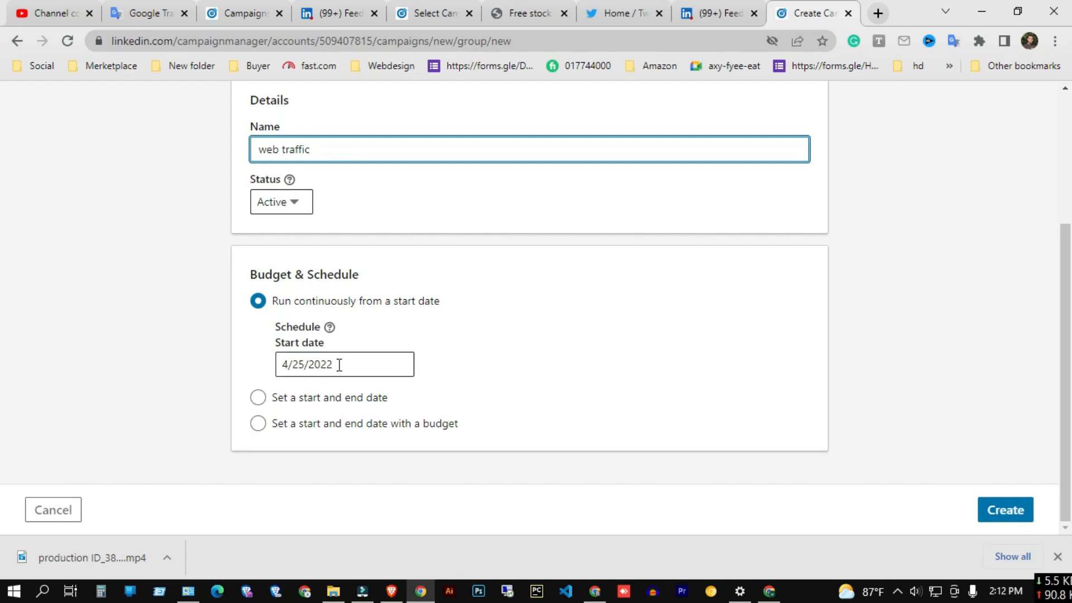
{"action": "left_click", "coordinate": [998, 596]}
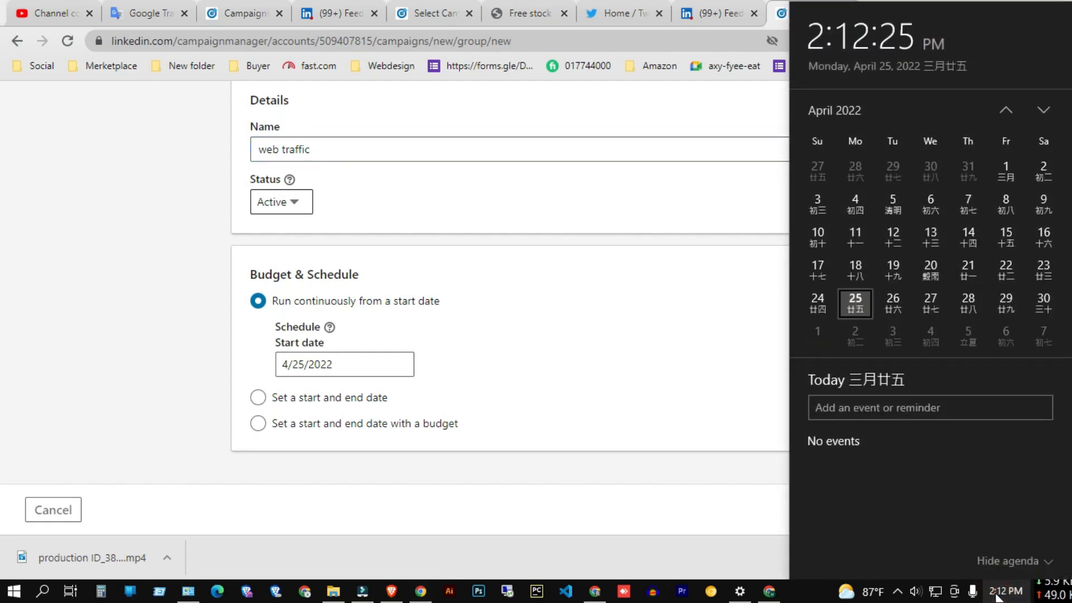
{"action": "left_click", "coordinate": [997, 596]}
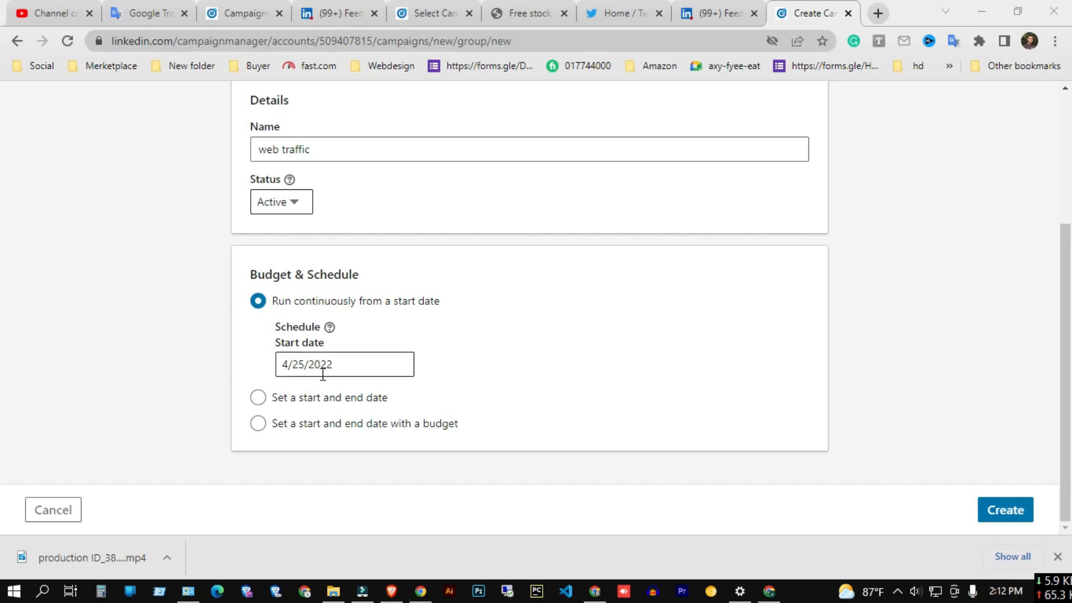
{"action": "left_click", "coordinate": [258, 398]}
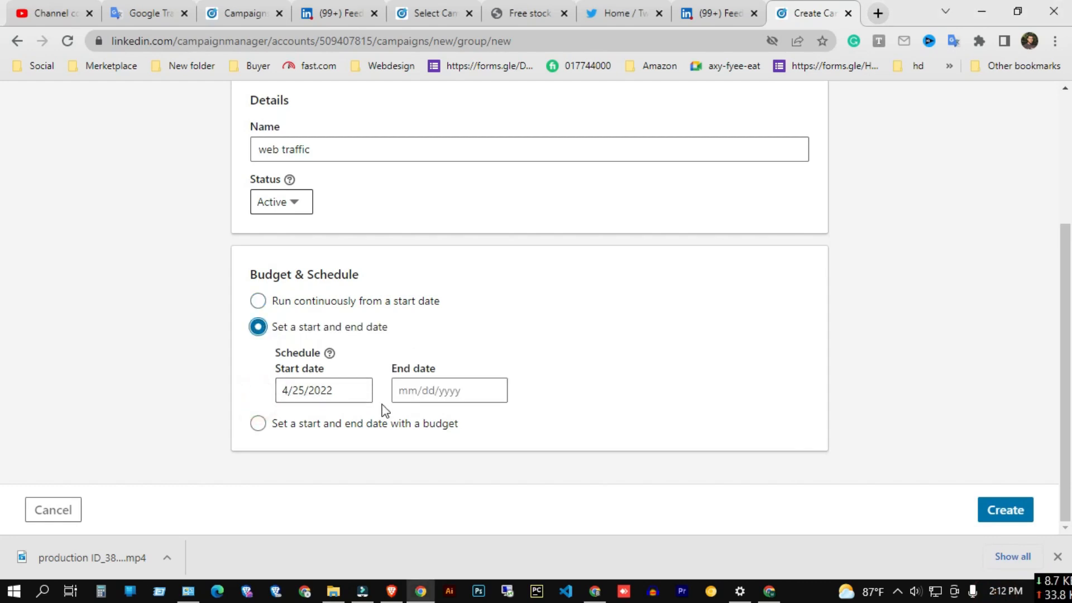
Set the group's end date to 5/3/2022, keeping the start date 4/25/2022.
{"action": "left_click", "coordinate": [354, 390]}
{"action": "left_click", "coordinate": [451, 392]}
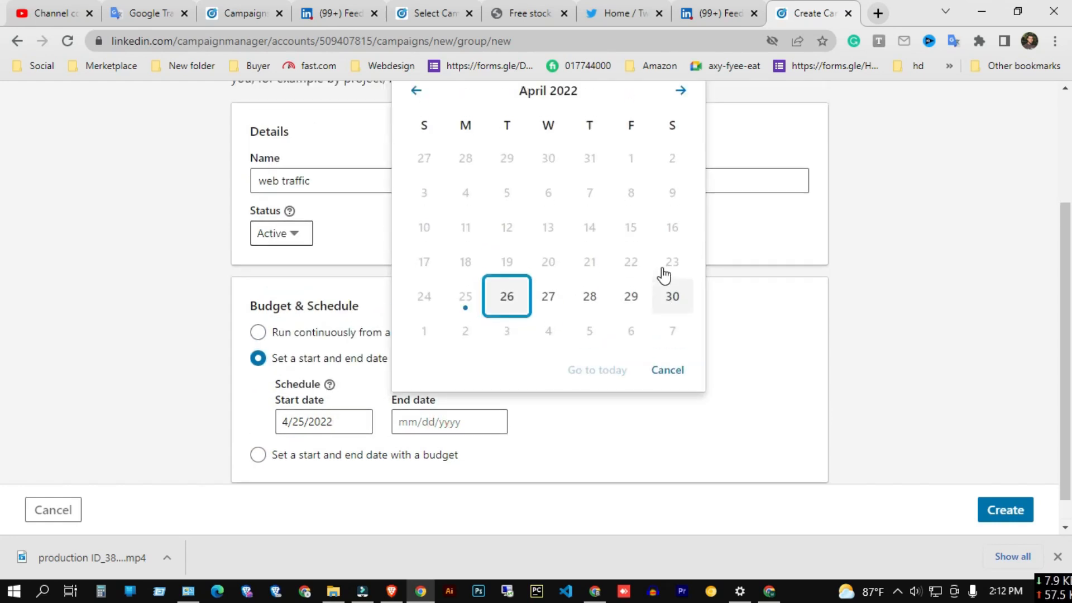
{"action": "scroll", "coordinate": [663, 275], "scroll_direction": "up", "scroll_amount": 3}
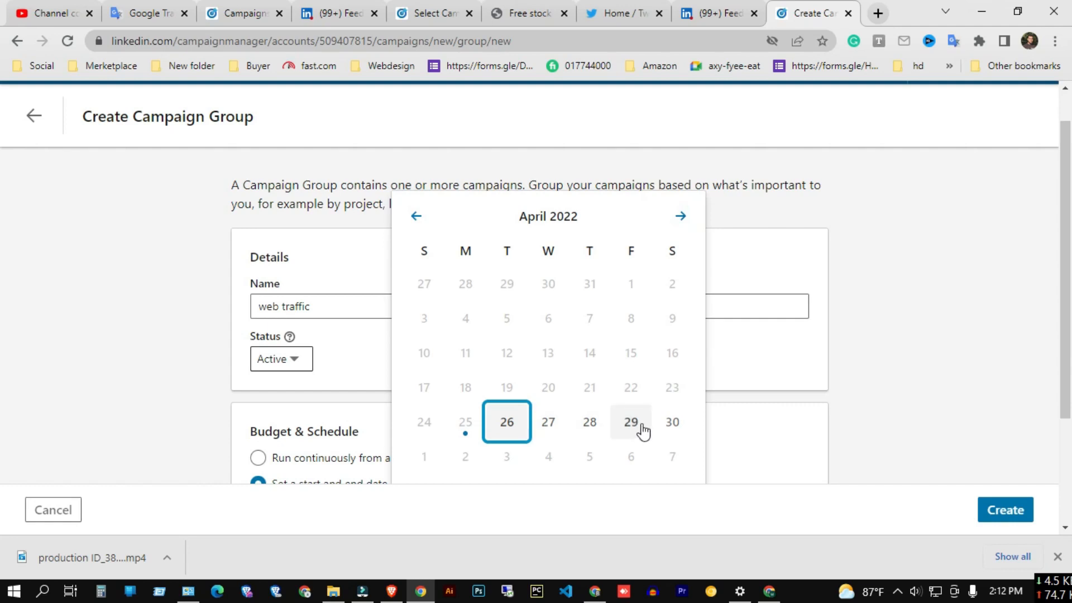
{"action": "left_click", "coordinate": [680, 218]}
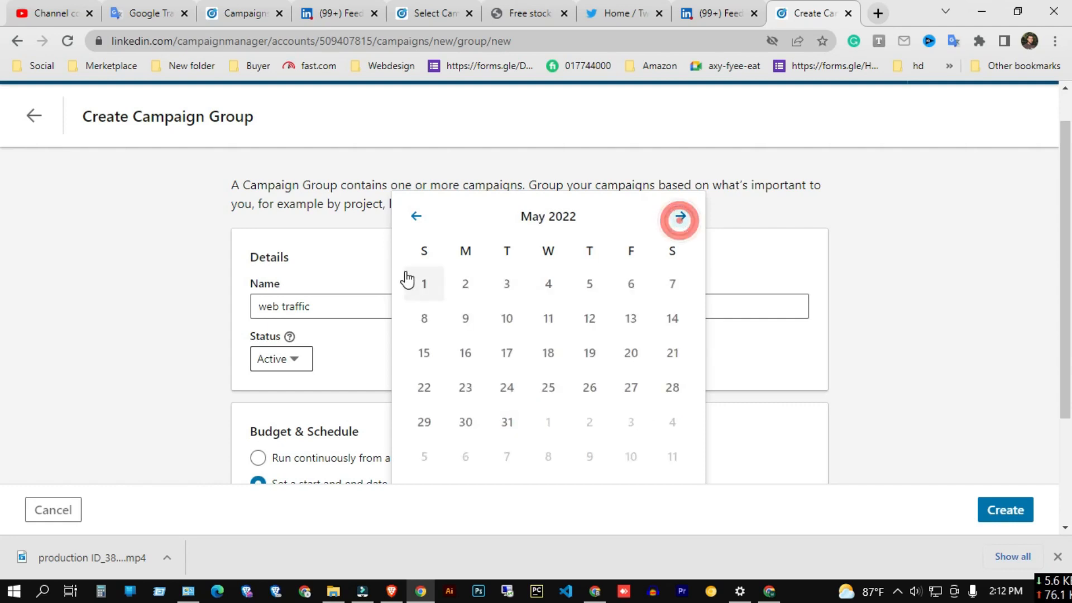
{"action": "left_click", "coordinate": [507, 286]}
{"action": "scroll", "coordinate": [352, 398], "scroll_direction": "down", "scroll_amount": 3}
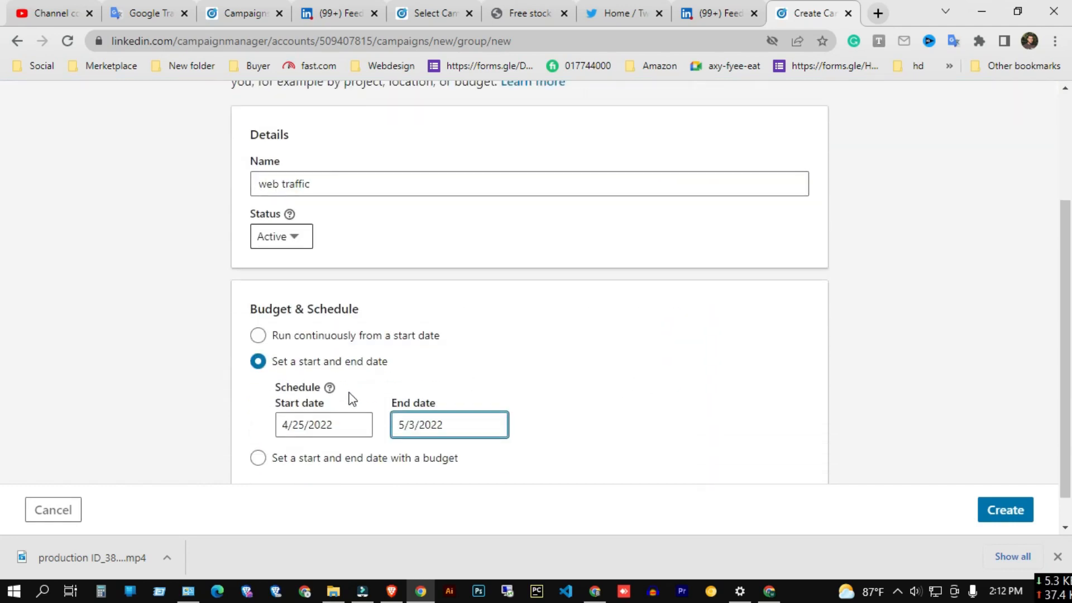
Create the web traffic campaign group.
{"action": "left_click", "coordinate": [1000, 510]}
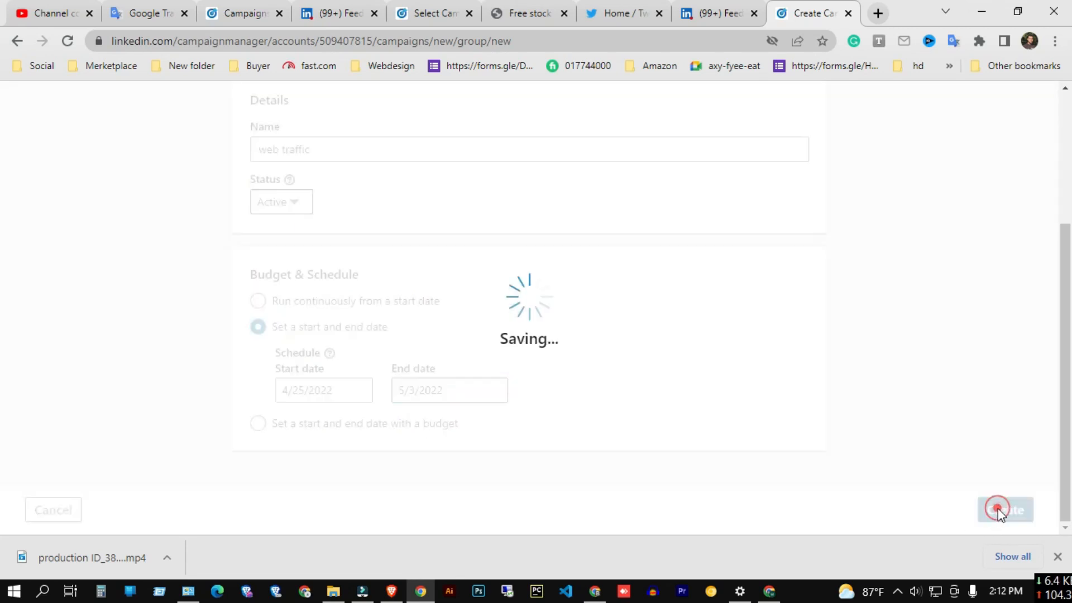
{"action": "left_click", "coordinate": [1057, 556]}
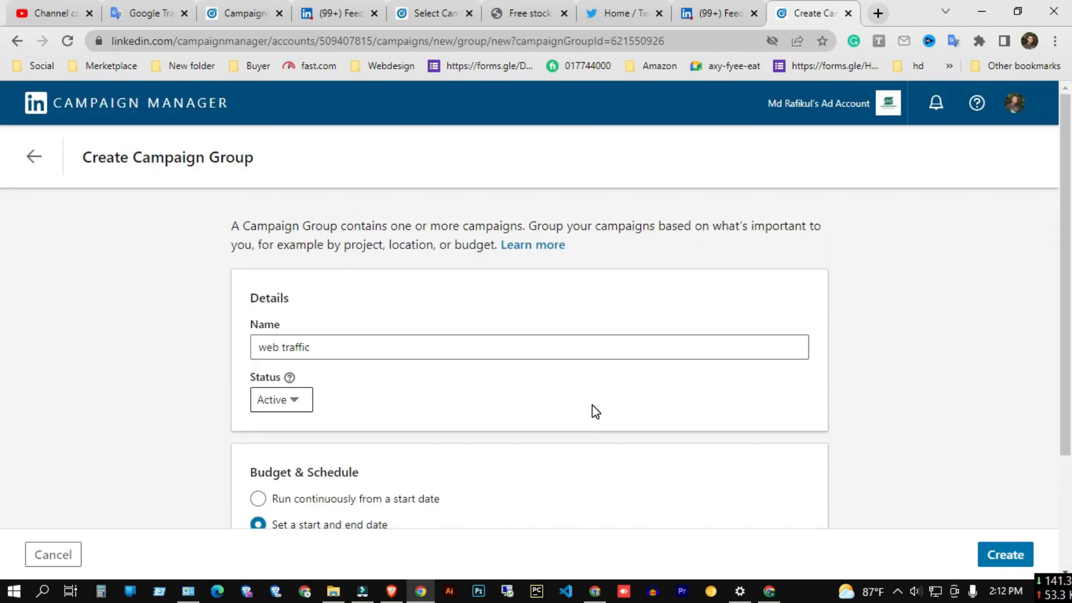
{"action": "left_click", "coordinate": [989, 554]}
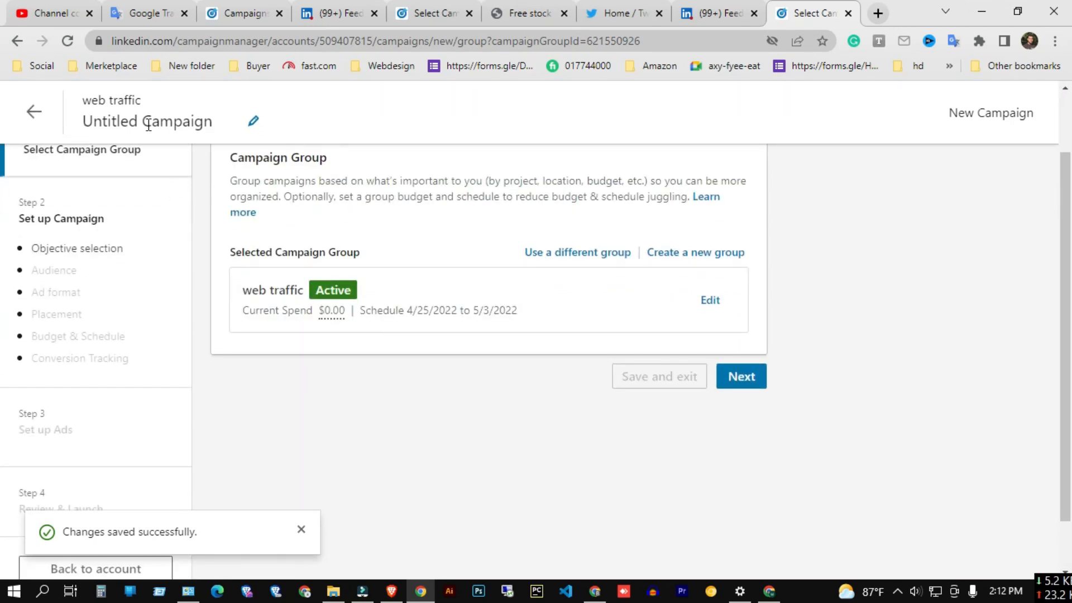
Rename the untitled campaign to web traffic and continue to campaign setup.
{"action": "left_click", "coordinate": [148, 122]}
{"action": "type", "text": "Web tar"}
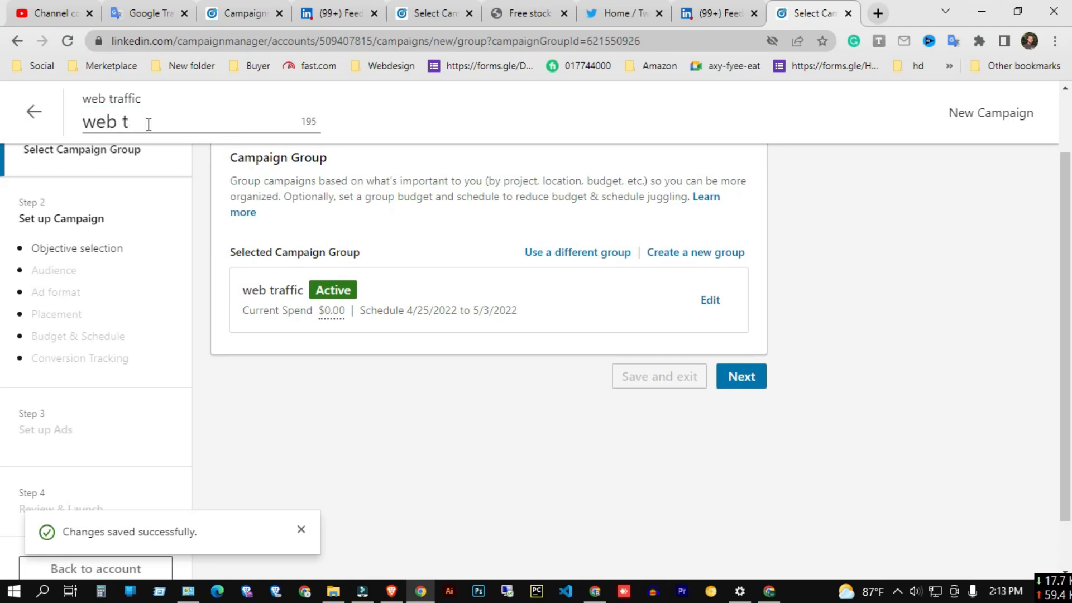
{"action": "type", "text": "raffic"}
{"action": "left_click", "coordinate": [730, 376]}
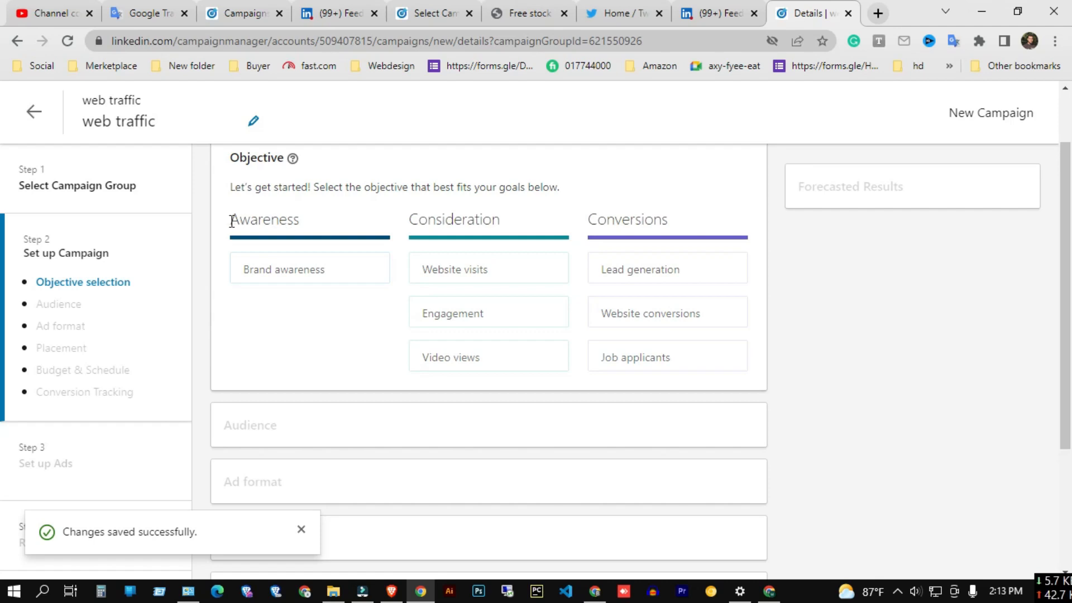
Review the campaign objective options under Awareness, Consideration and Conversions.
{"action": "left_click_drag", "start_coordinate": [229, 220], "coordinate": [504, 224]}
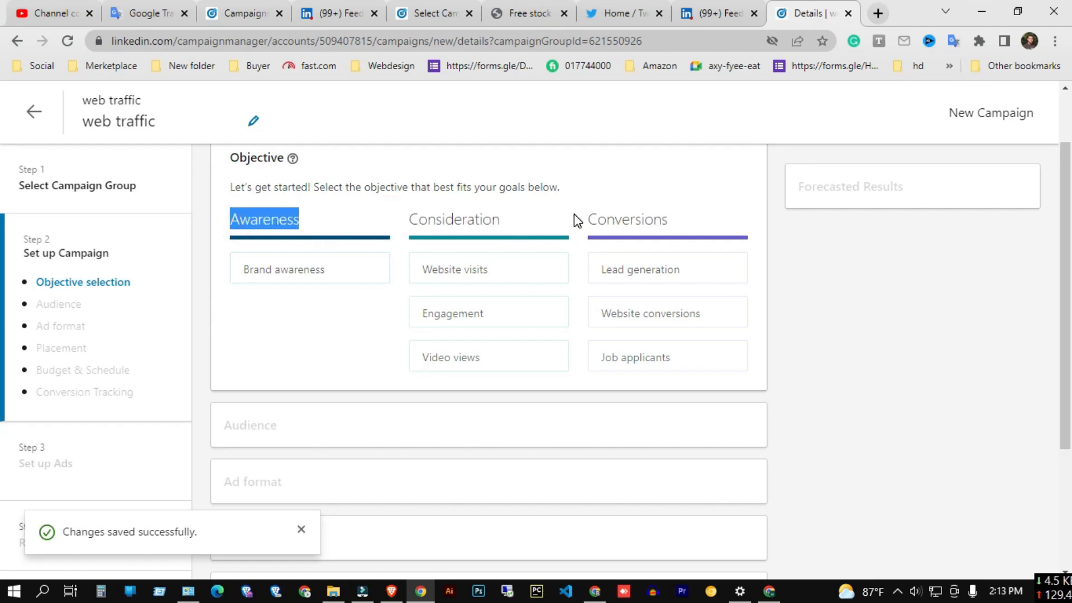
{"action": "left_click_drag", "start_coordinate": [573, 212], "coordinate": [697, 219]}
{"action": "left_click", "coordinate": [655, 153]}
{"action": "scroll", "coordinate": [648, 264], "scroll_direction": "down", "scroll_amount": 3}
{"action": "scroll", "coordinate": [648, 268], "scroll_direction": "up", "scroll_amount": 3}
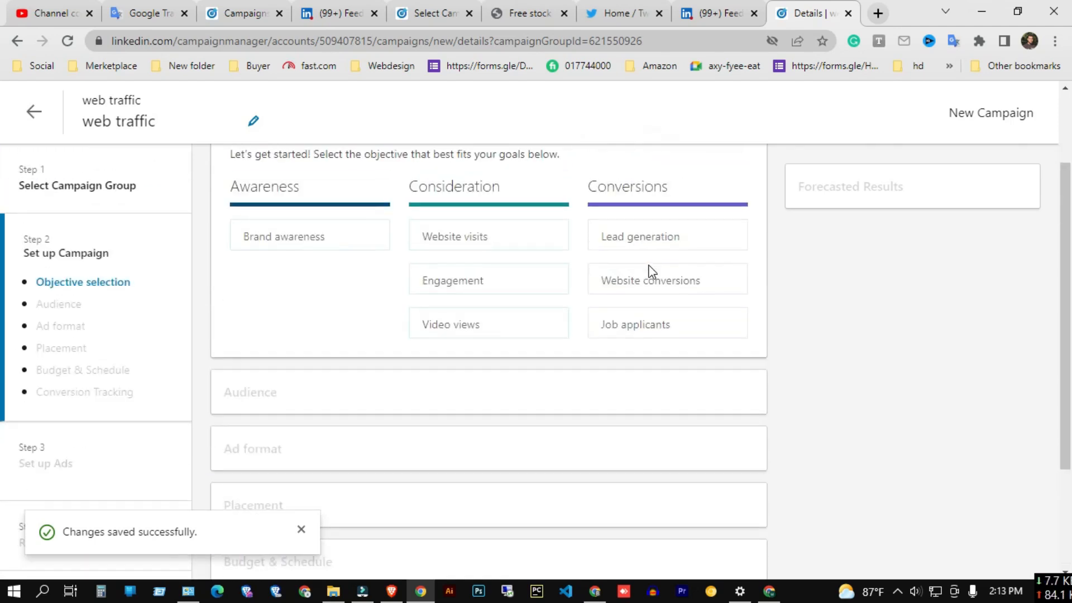
Choose Website visits as the campaign objective.
{"action": "mouse_move", "coordinate": [488, 280]}
{"action": "left_click", "coordinate": [465, 241]}
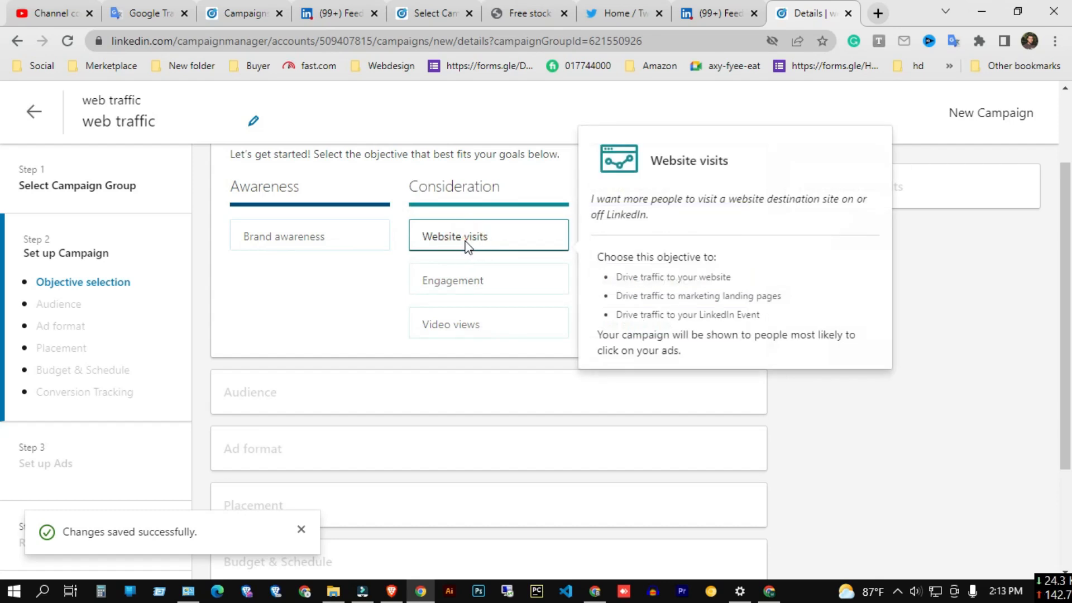
{"action": "scroll", "coordinate": [468, 248], "scroll_direction": "down", "scroll_amount": 1}
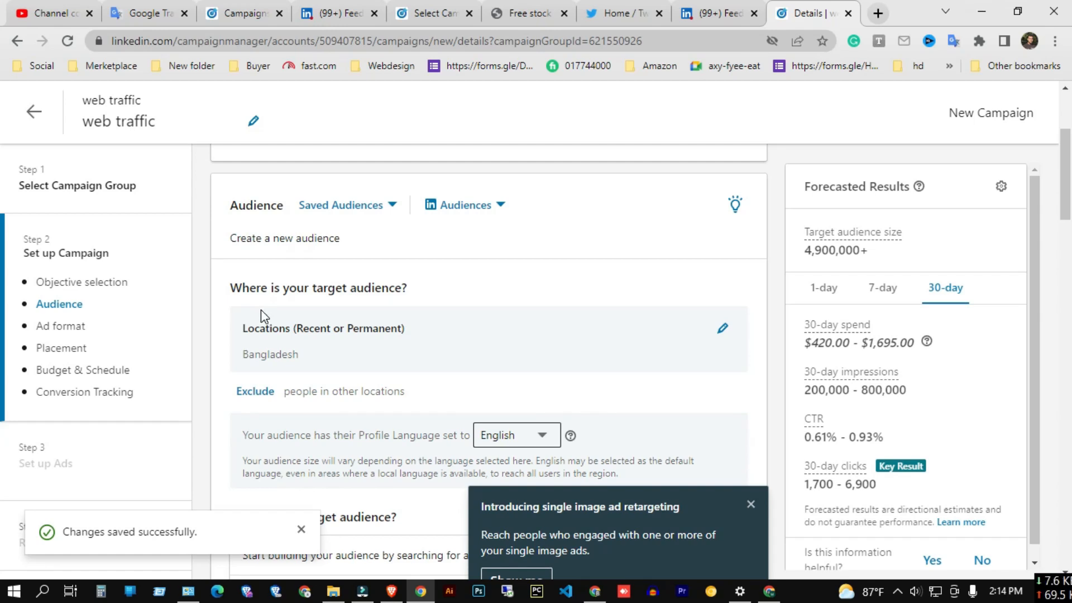
Replace the audience location Bangladesh with United States.
{"action": "left_click", "coordinate": [722, 328]}
{"action": "left_click", "coordinate": [316, 356]}
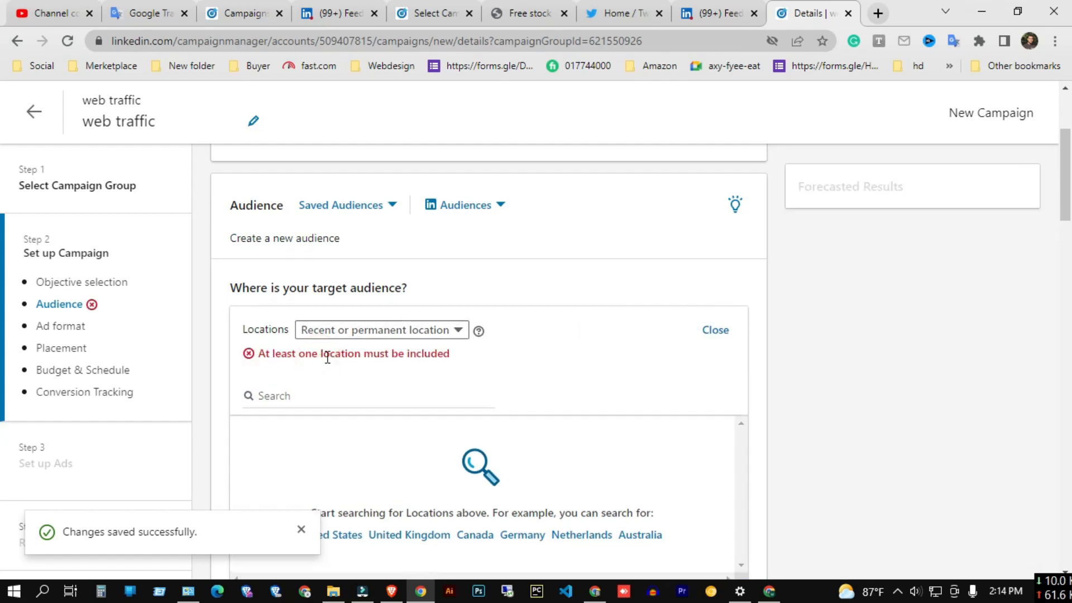
{"action": "left_click", "coordinate": [347, 330]}
{"action": "left_click", "coordinate": [471, 369]}
{"action": "left_click", "coordinate": [281, 397]}
{"action": "scroll", "coordinate": [293, 397], "scroll_direction": "down", "scroll_amount": 1}
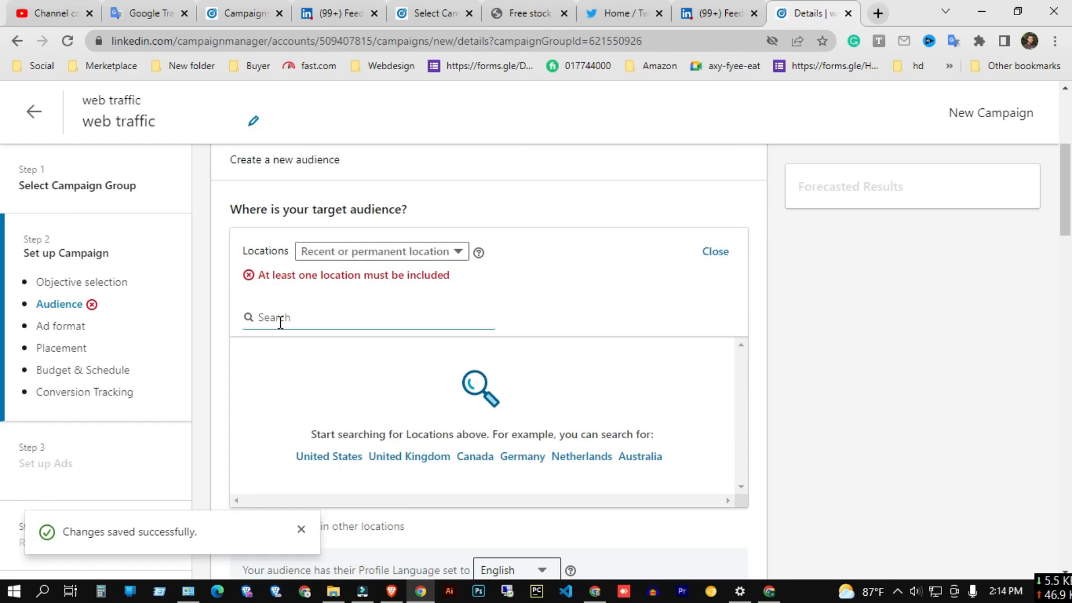
{"action": "type", "text": "united"}
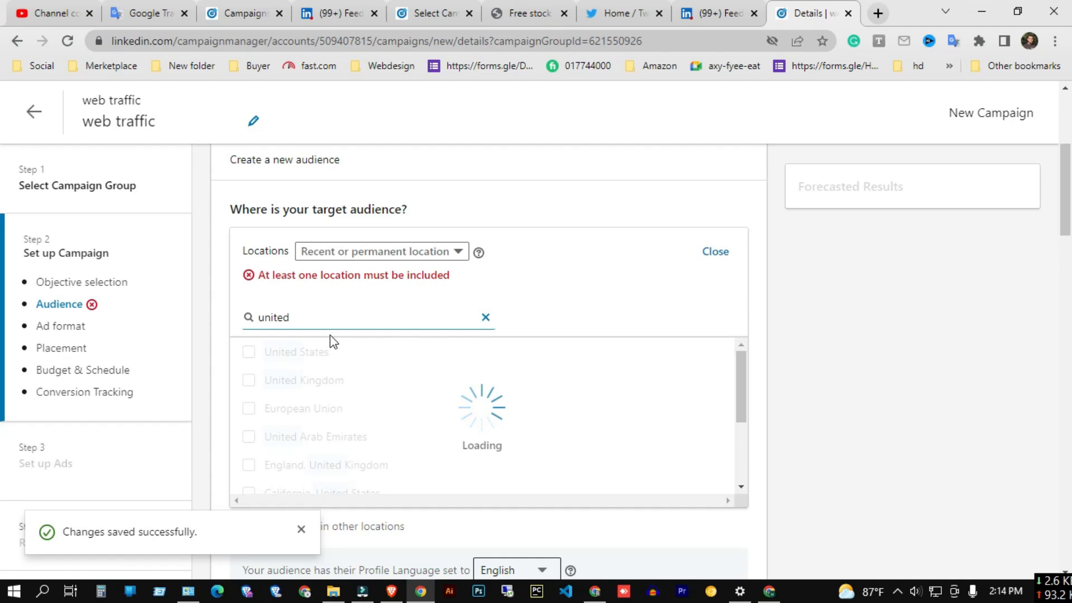
{"action": "left_click", "coordinate": [249, 351]}
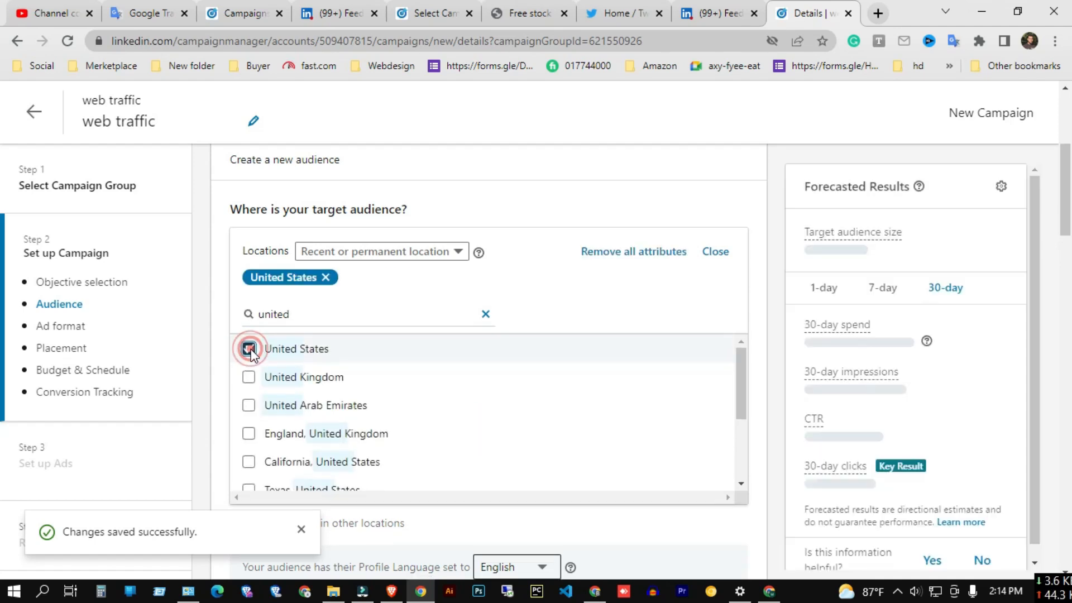
{"action": "scroll", "coordinate": [443, 402], "scroll_direction": "down", "scroll_amount": 1}
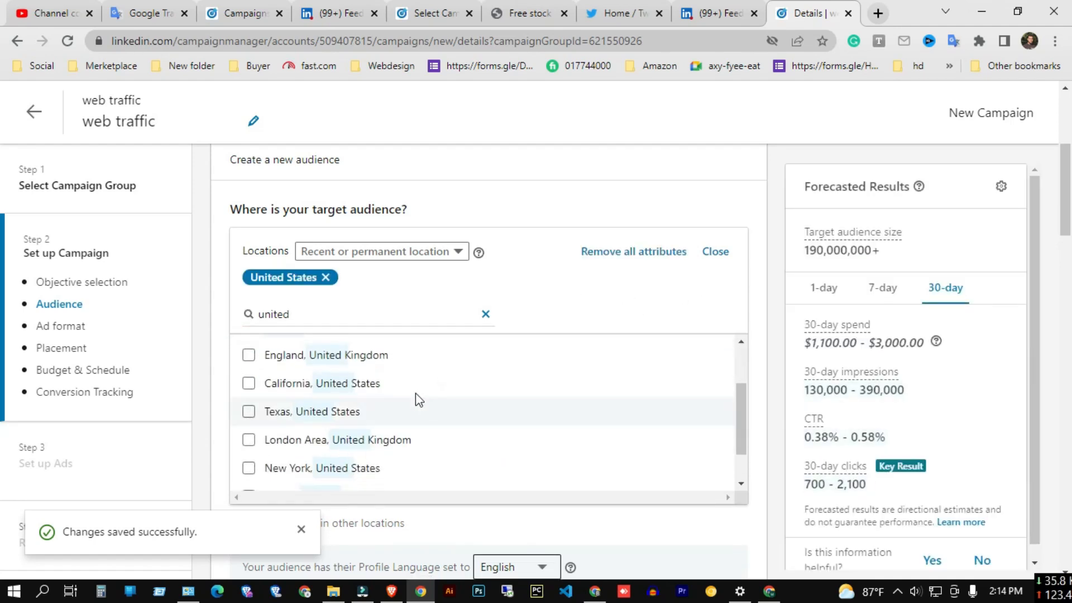
{"action": "left_click", "coordinate": [486, 315]}
Review the audience, ad format and placement sections of the campaign setup.
{"action": "scroll", "coordinate": [499, 363], "scroll_direction": "down", "scroll_amount": 3}
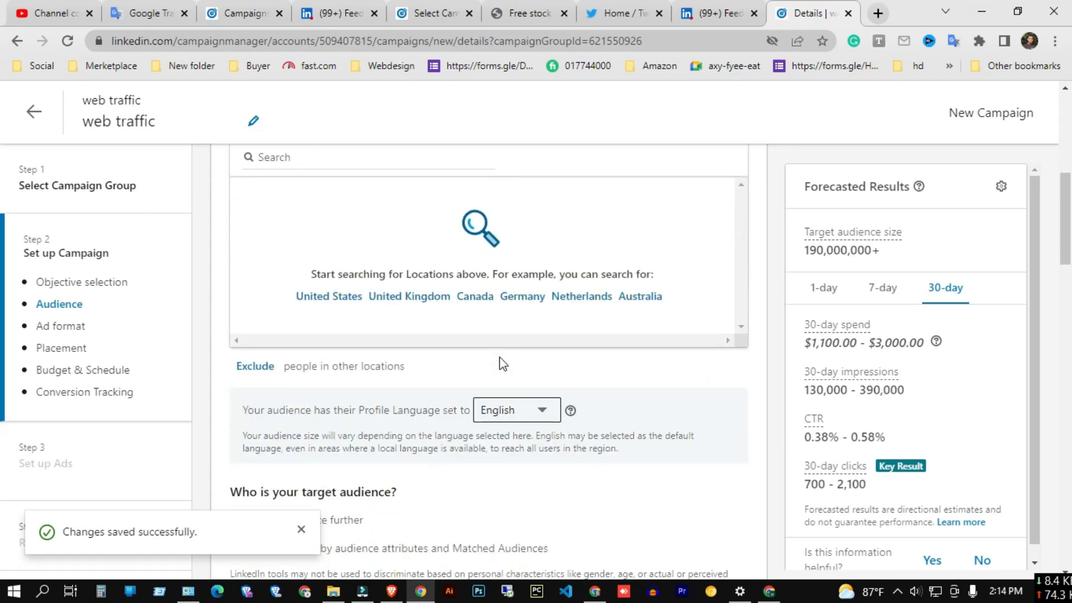
{"action": "scroll", "coordinate": [502, 364], "scroll_direction": "down", "scroll_amount": 4}
{"action": "scroll", "coordinate": [501, 363], "scroll_direction": "up", "scroll_amount": 1}
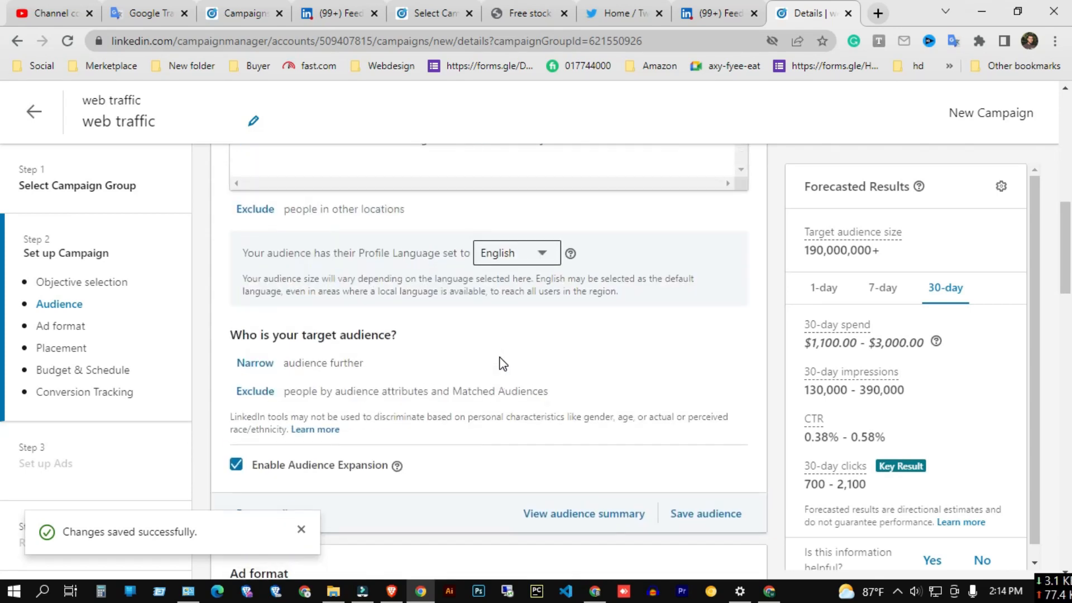
{"action": "scroll", "coordinate": [260, 219], "scroll_direction": "up", "scroll_amount": 2}
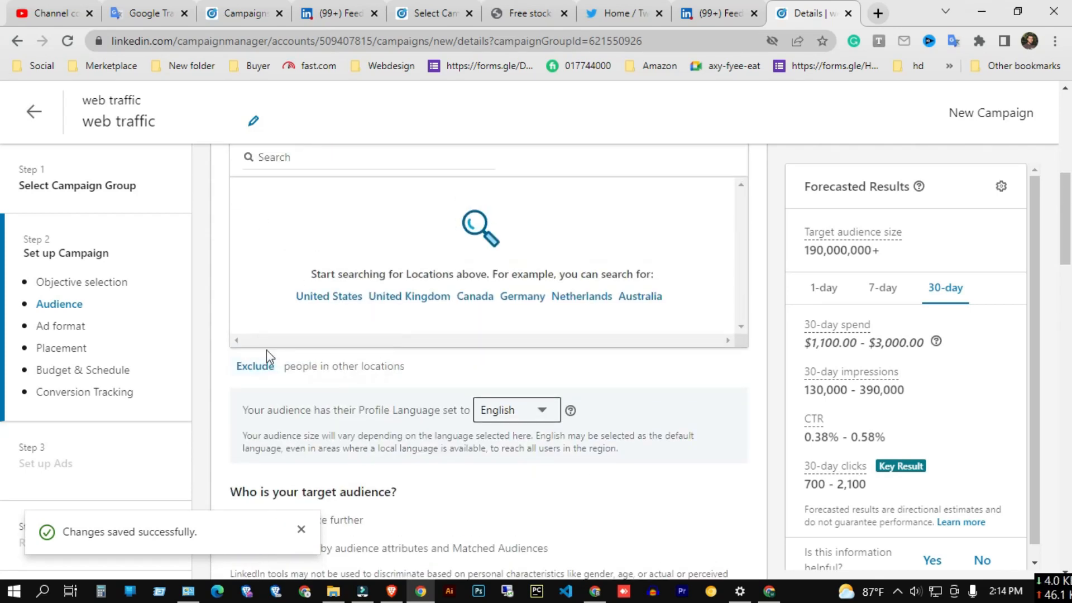
{"action": "scroll", "coordinate": [266, 349], "scroll_direction": "up", "scroll_amount": 1}
{"action": "scroll", "coordinate": [346, 433], "scroll_direction": "down", "scroll_amount": 1}
{"action": "scroll", "coordinate": [419, 379], "scroll_direction": "up", "scroll_amount": 2}
{"action": "left_click_drag", "start_coordinate": [231, 210], "coordinate": [365, 212]}
{"action": "scroll", "coordinate": [415, 323], "scroll_direction": "down", "scroll_amount": 3}
{"action": "scroll", "coordinate": [416, 323], "scroll_direction": "down", "scroll_amount": 4}
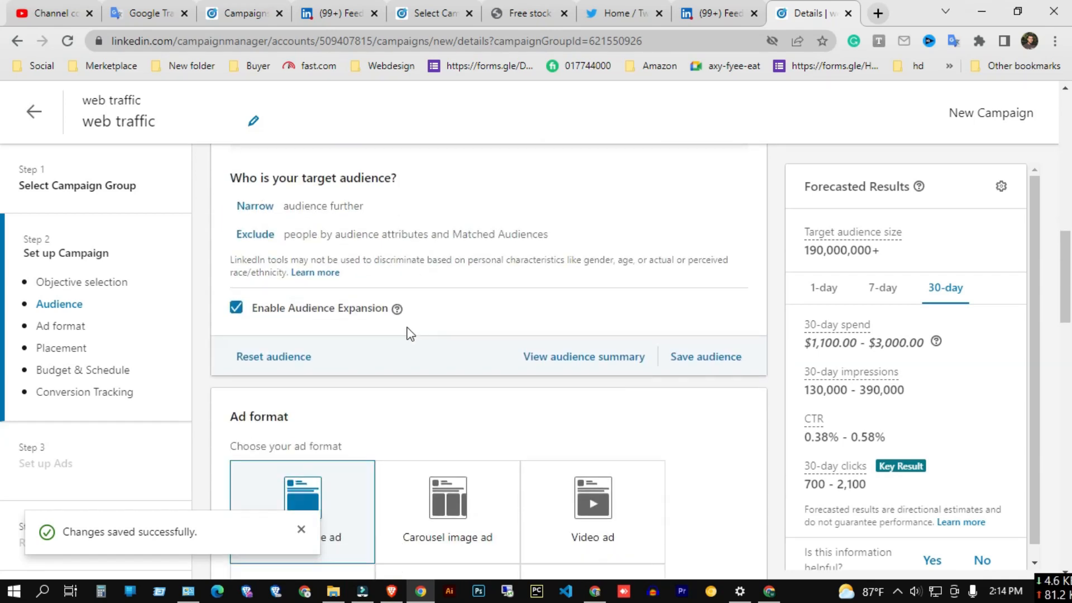
{"action": "scroll", "coordinate": [436, 331], "scroll_direction": "down", "scroll_amount": 3}
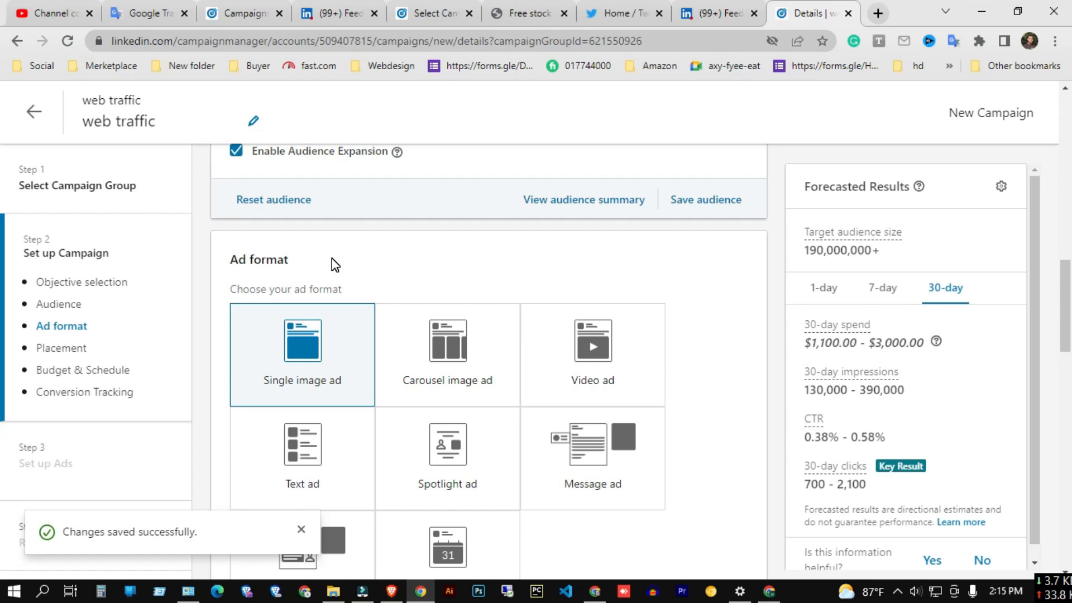
{"action": "scroll", "coordinate": [334, 265], "scroll_direction": "down", "scroll_amount": 3}
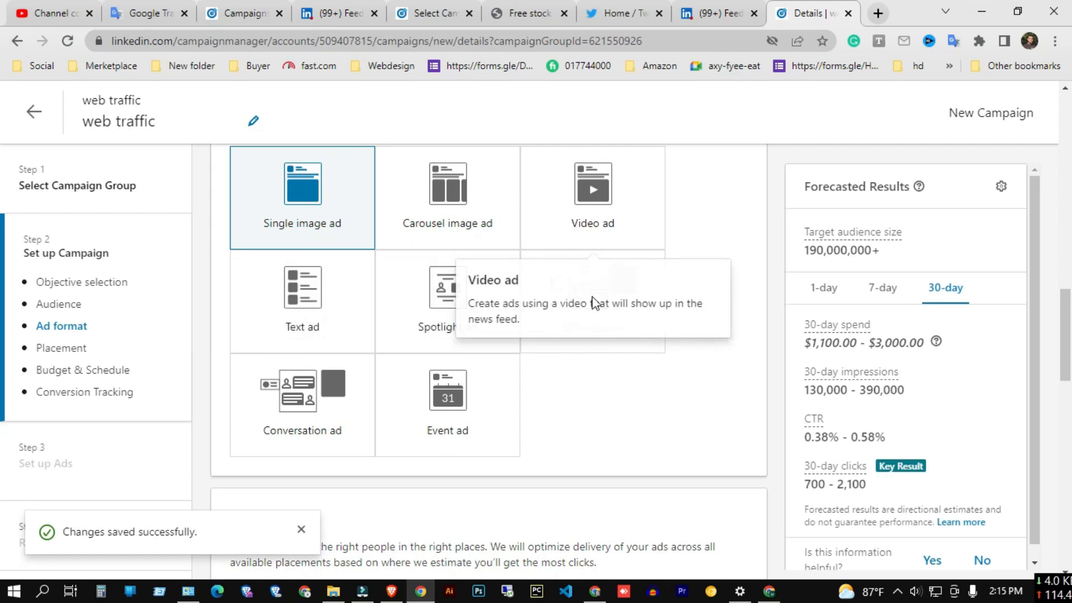
{"action": "scroll", "coordinate": [645, 414], "scroll_direction": "up", "scroll_amount": 2}
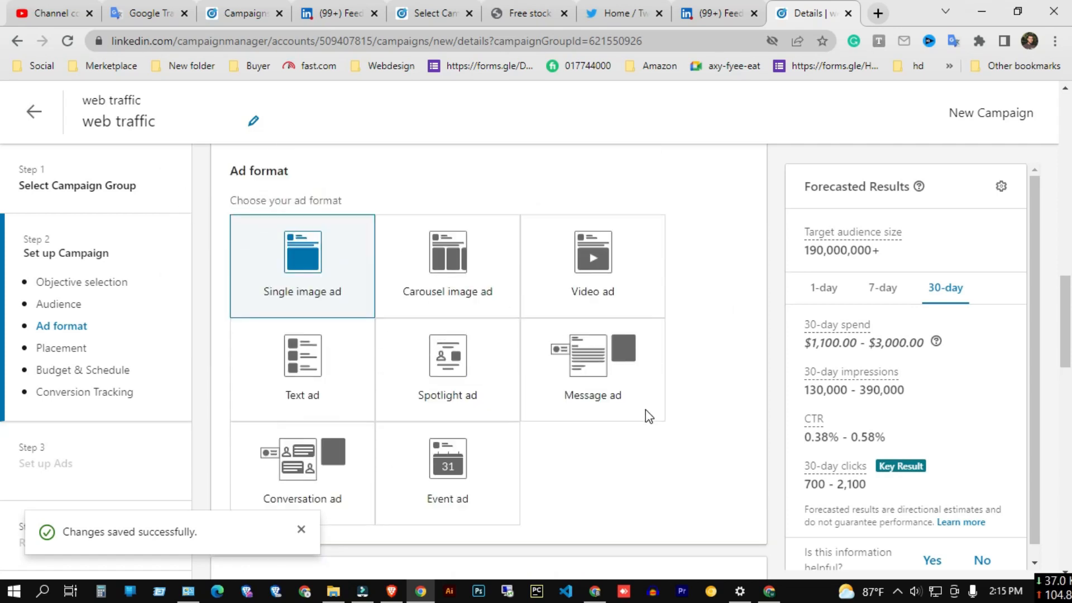
{"action": "scroll", "coordinate": [647, 416], "scroll_direction": "down", "scroll_amount": 2}
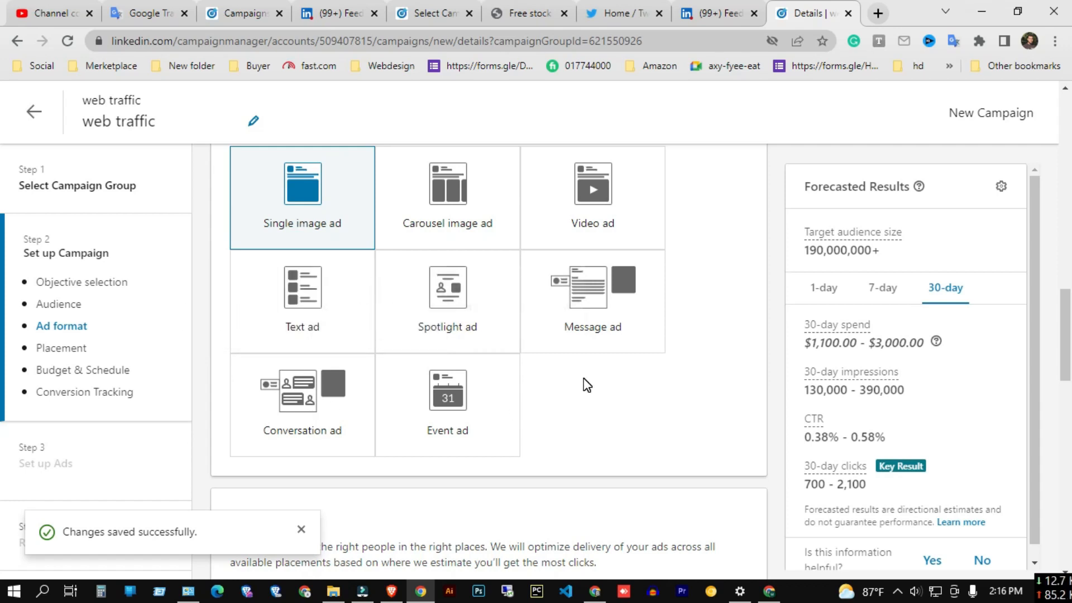
{"action": "scroll", "coordinate": [584, 377], "scroll_direction": "down", "scroll_amount": 3}
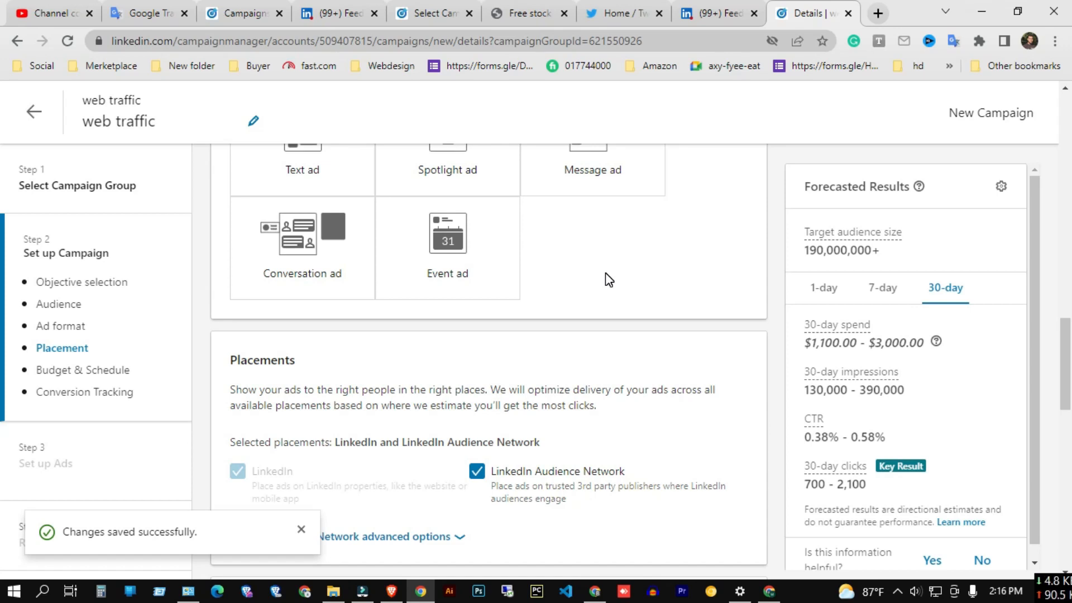
{"action": "scroll", "coordinate": [605, 274], "scroll_direction": "down", "scroll_amount": 3}
{"action": "scroll", "coordinate": [605, 276], "scroll_direction": "up", "scroll_amount": 8}
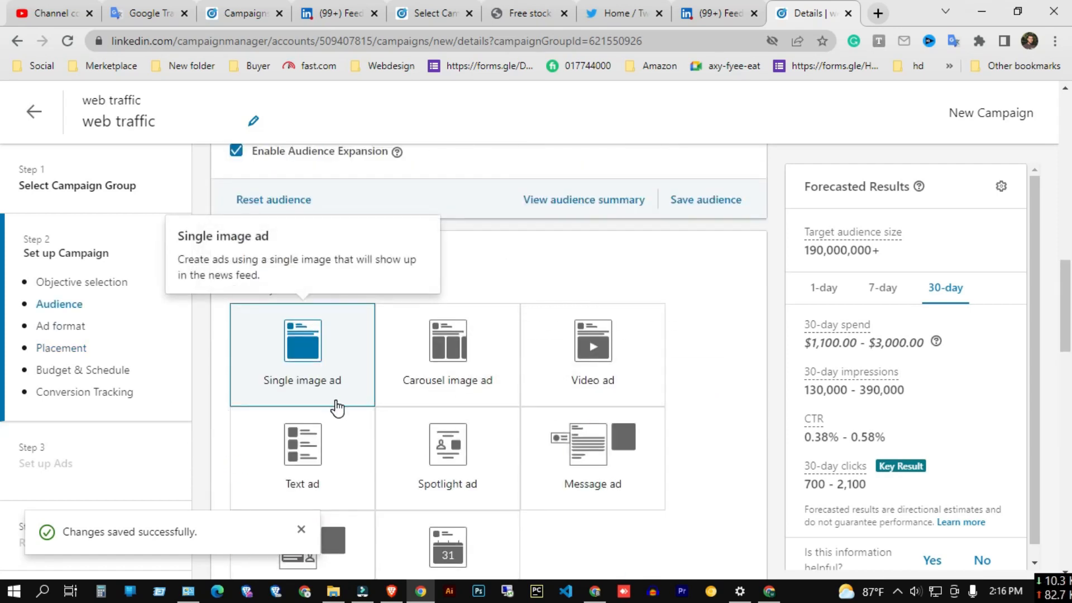
{"action": "scroll", "coordinate": [335, 408], "scroll_direction": "down", "scroll_amount": 3}
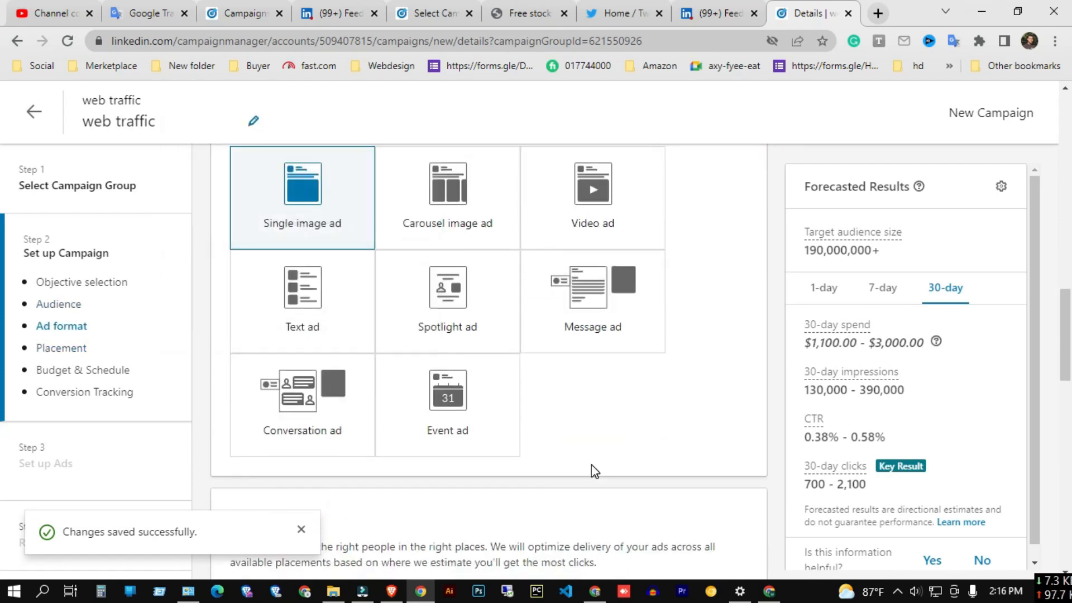
{"action": "scroll", "coordinate": [490, 444], "scroll_direction": "up", "scroll_amount": 5}
{"action": "scroll", "coordinate": [490, 444], "scroll_direction": "down", "scroll_amount": 6}
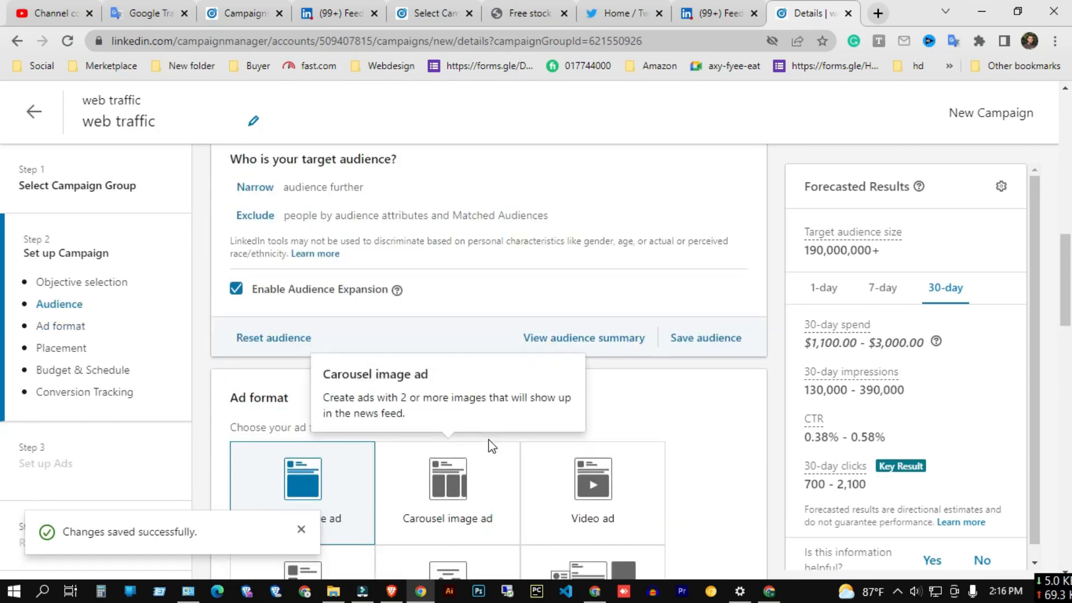
Choose Text ad as the ad format.
{"action": "left_click", "coordinate": [306, 311]}
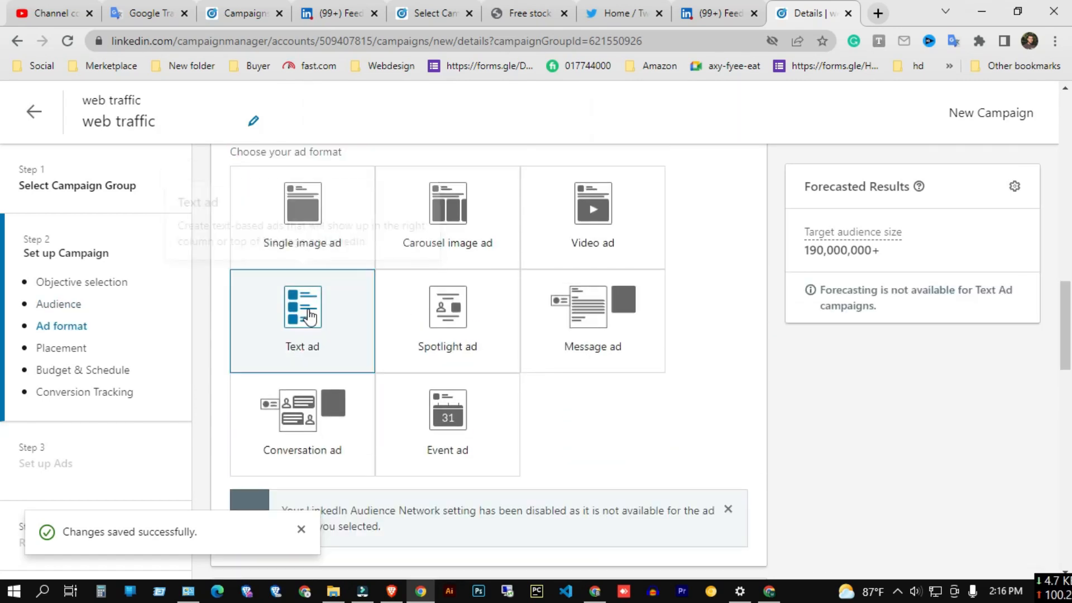
{"action": "scroll", "coordinate": [573, 400], "scroll_direction": "down", "scroll_amount": 1}
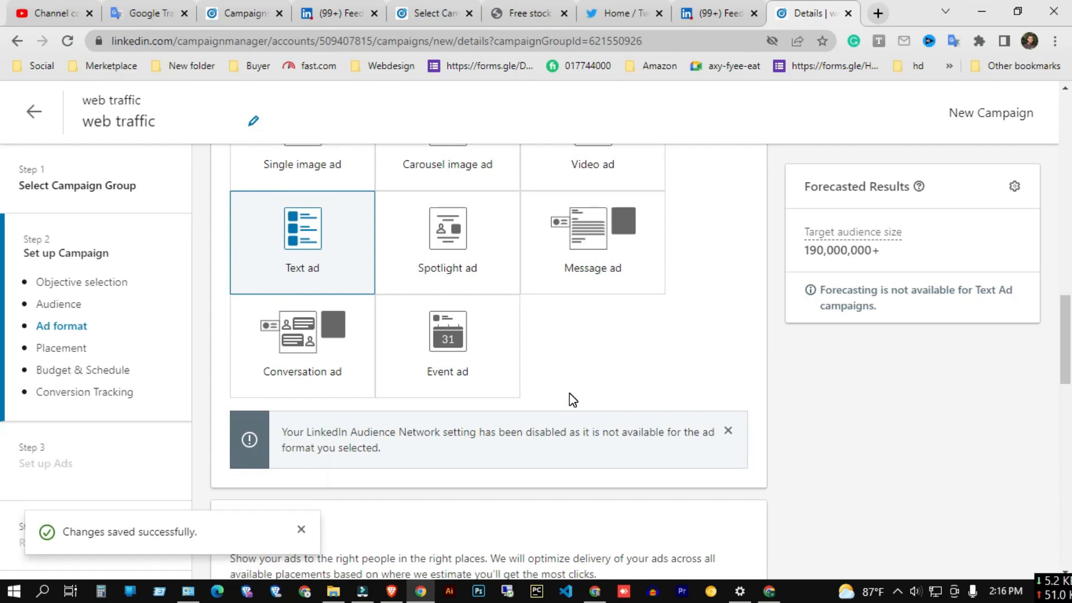
{"action": "left_click", "coordinate": [891, 250]}
{"action": "scroll", "coordinate": [537, 369], "scroll_direction": "down", "scroll_amount": 3}
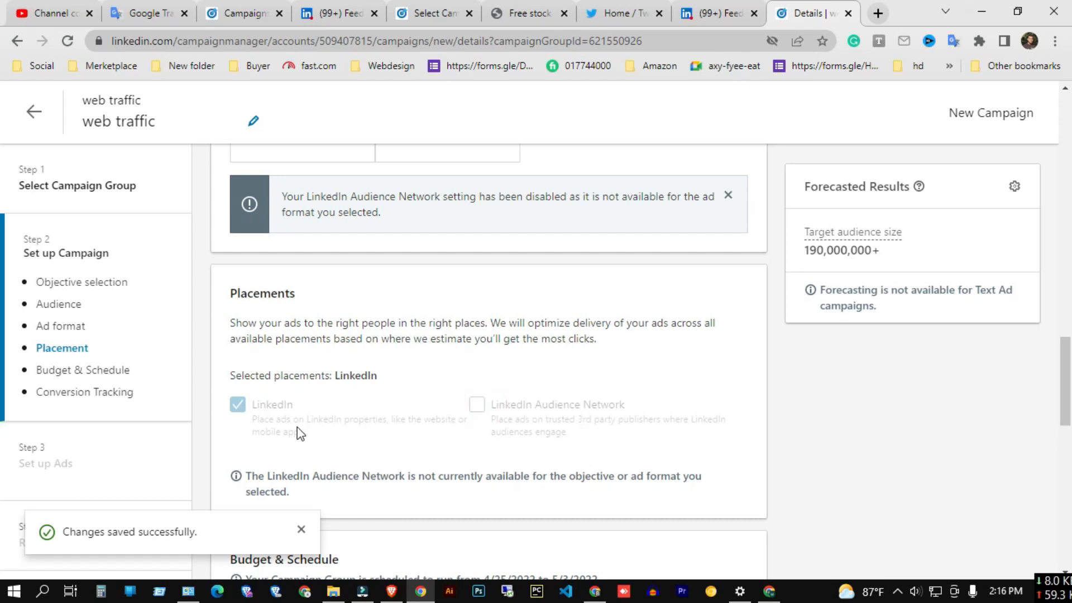
{"action": "scroll", "coordinate": [296, 438], "scroll_direction": "down", "scroll_amount": 3}
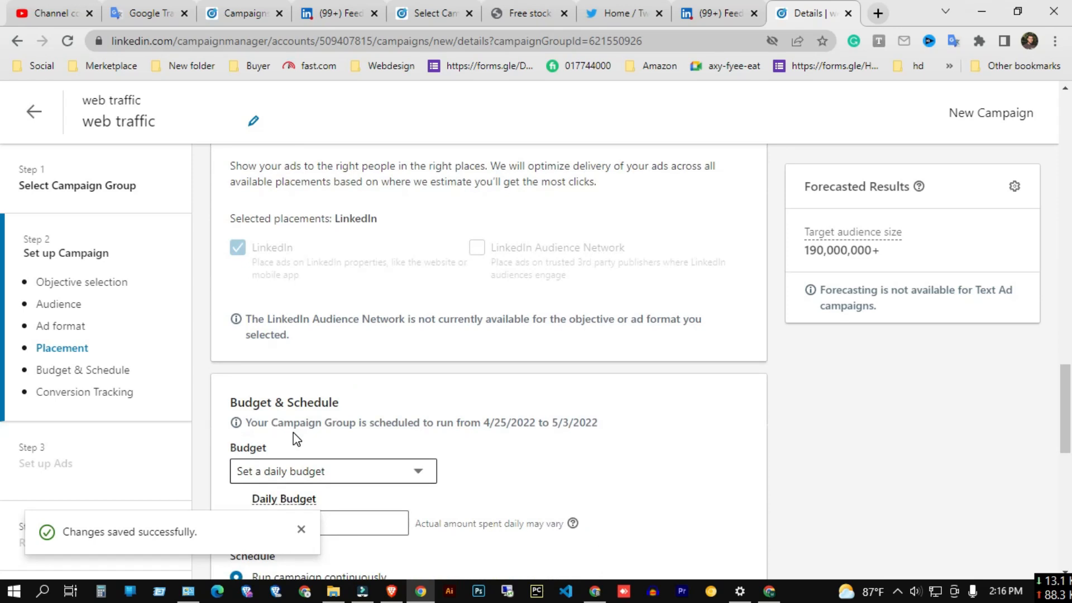
{"action": "scroll", "coordinate": [292, 273], "scroll_direction": "up", "scroll_amount": 3}
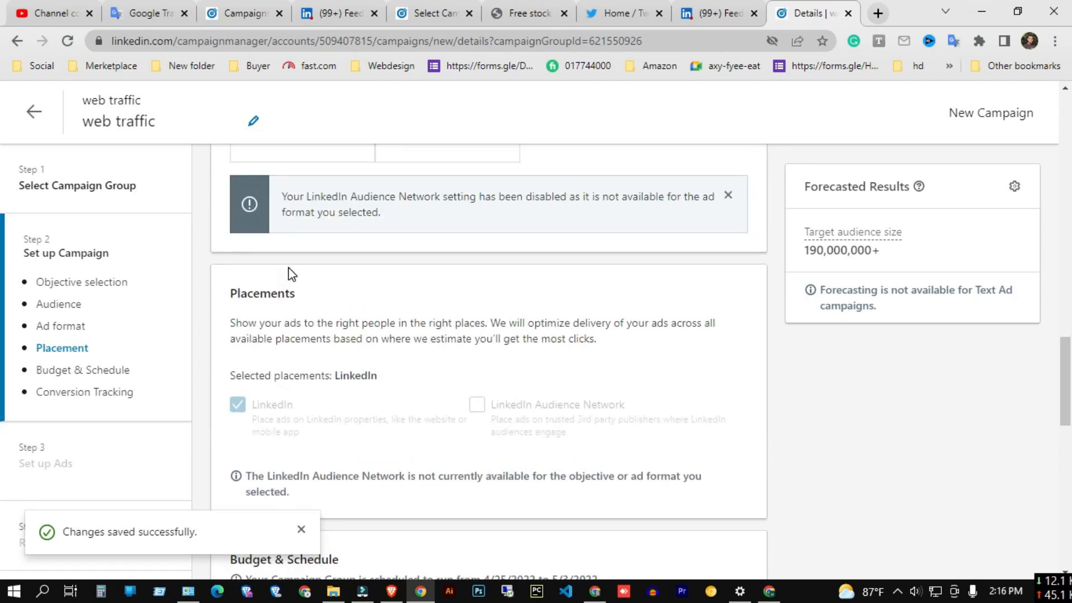
{"action": "left_click_drag", "start_coordinate": [231, 293], "coordinate": [360, 396]}
{"action": "scroll", "coordinate": [360, 397], "scroll_direction": "down", "scroll_amount": 4}
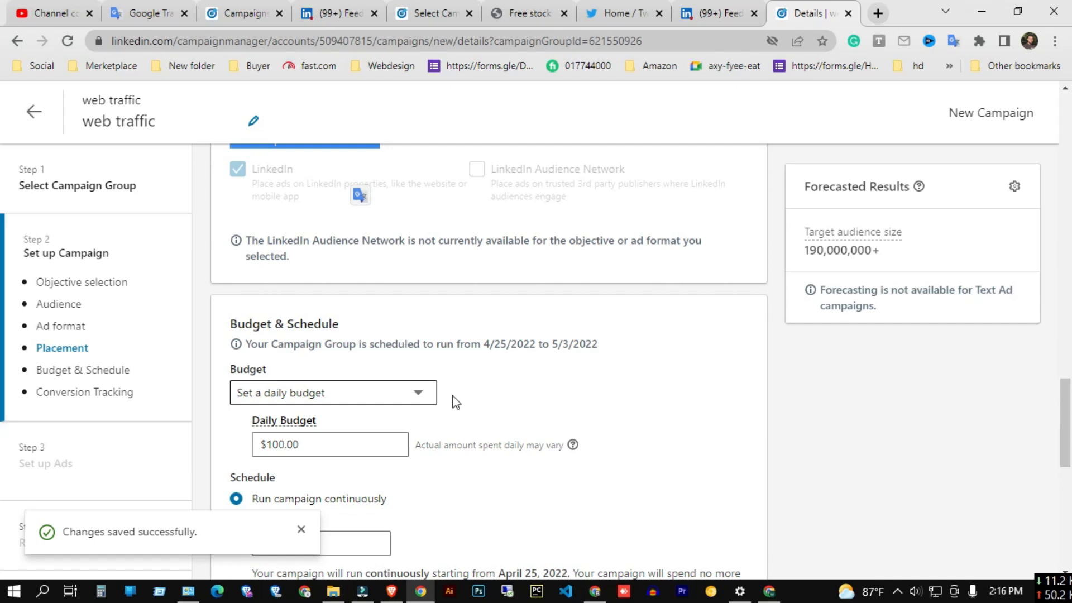
Switch the budget type to a lifetime budget and back to a daily budget.
{"action": "left_click", "coordinate": [408, 391]}
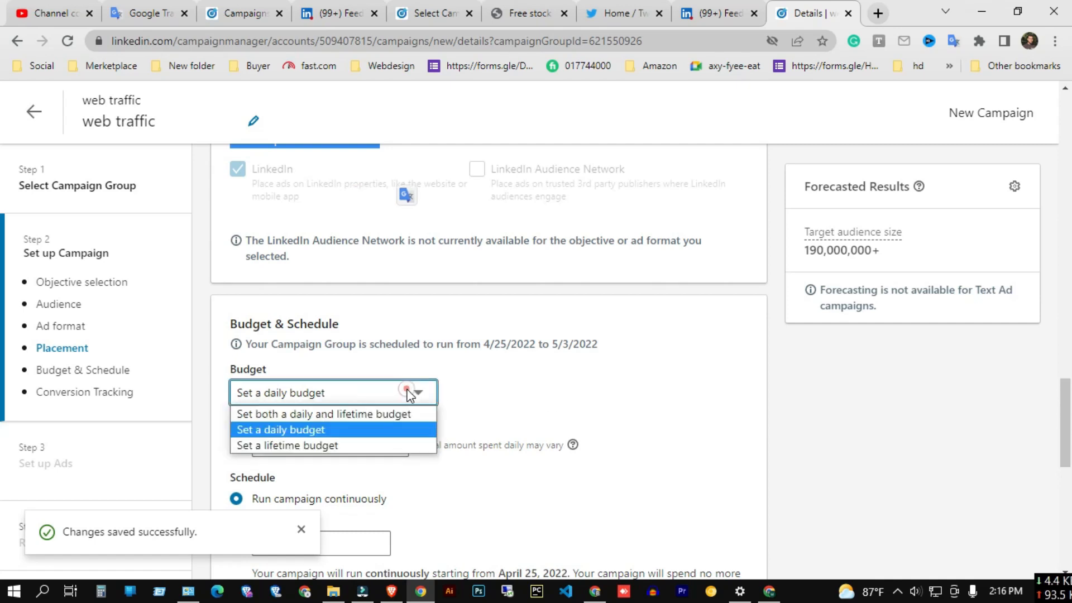
{"action": "left_click", "coordinate": [338, 445]}
{"action": "left_click", "coordinate": [340, 447]}
{"action": "double_click", "coordinate": [342, 447]}
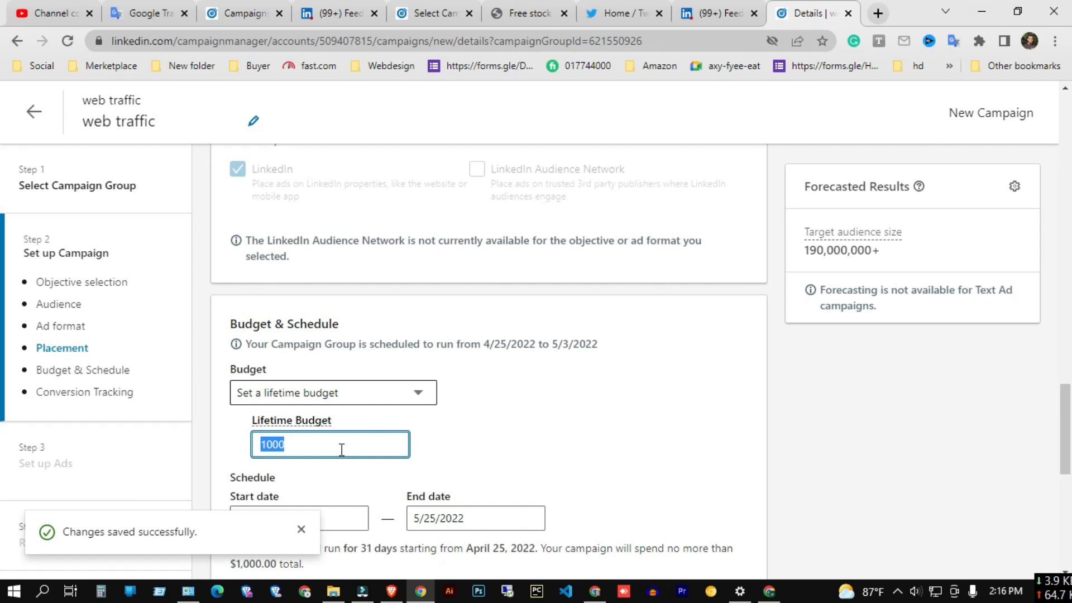
{"action": "left_click", "coordinate": [394, 393]}
{"action": "left_click", "coordinate": [286, 431]}
Set the daily budget to $15.
{"action": "scroll", "coordinate": [407, 430], "scroll_direction": "down", "scroll_amount": 3}
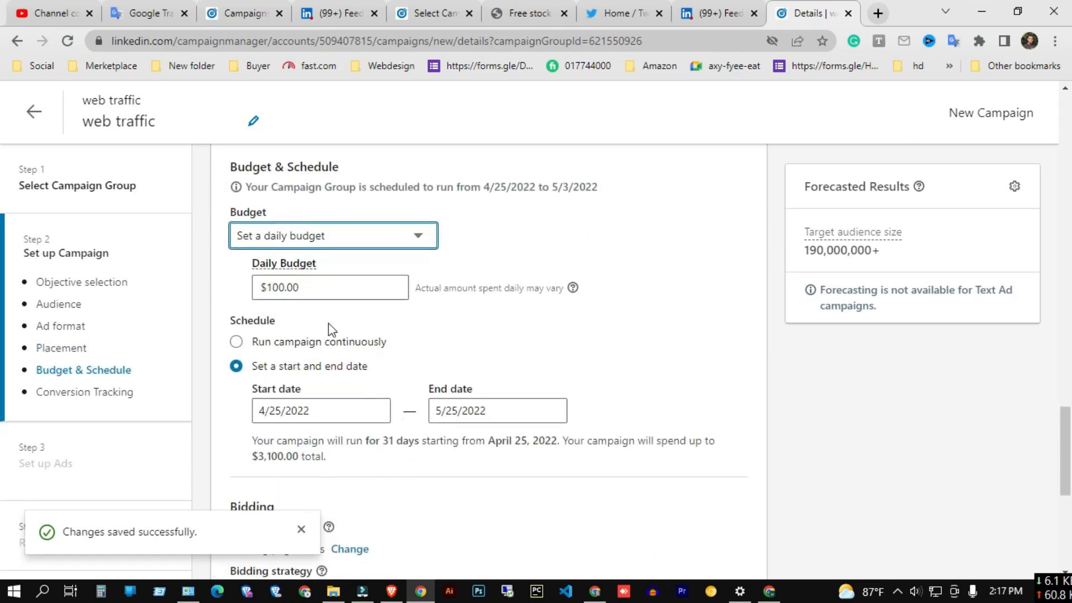
{"action": "double_click", "coordinate": [326, 279]}
{"action": "type", "text": "87"}
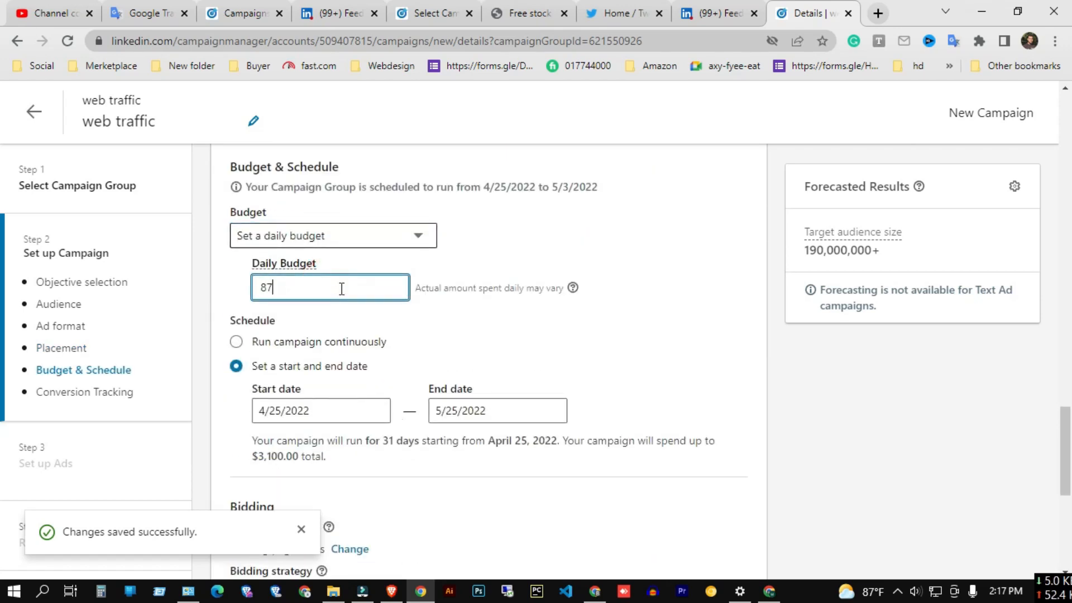
{"action": "key", "text": "BackSpace"}
{"action": "key", "text": "Tab"}
{"action": "double_click", "coordinate": [331, 290]}
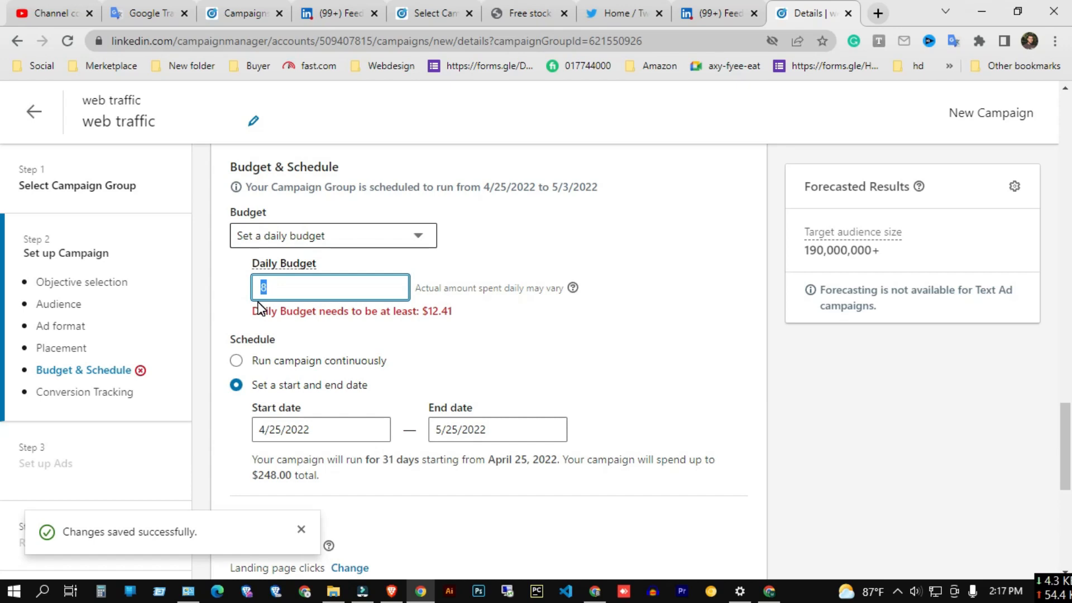
{"action": "type", "text": "15"}
Review the campaign's start and end dates, total spend and bidding settings.
{"action": "left_click", "coordinate": [286, 431]}
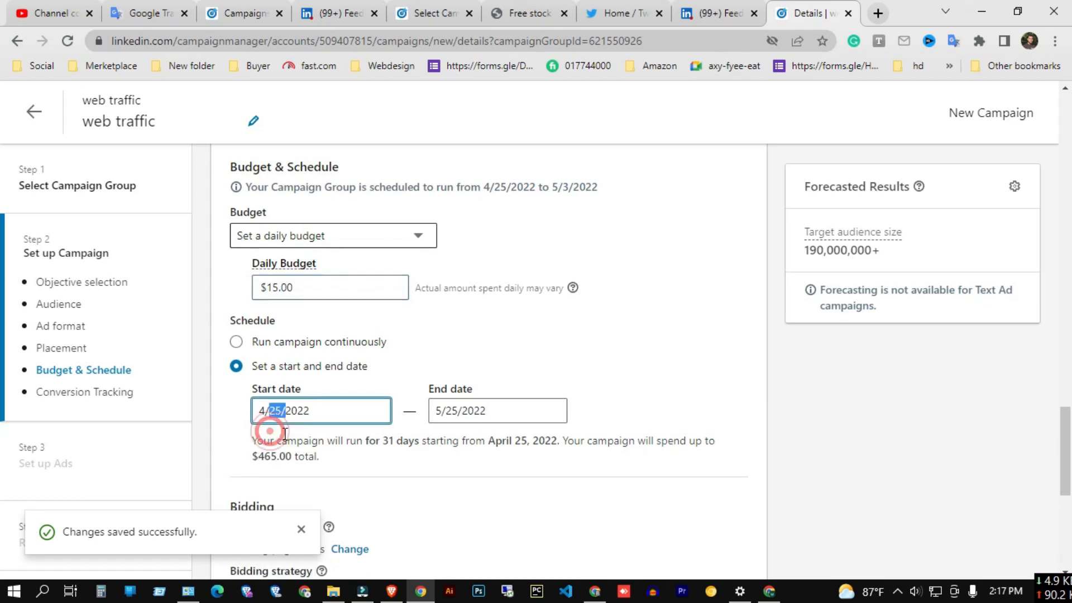
{"action": "left_click", "coordinate": [440, 412]}
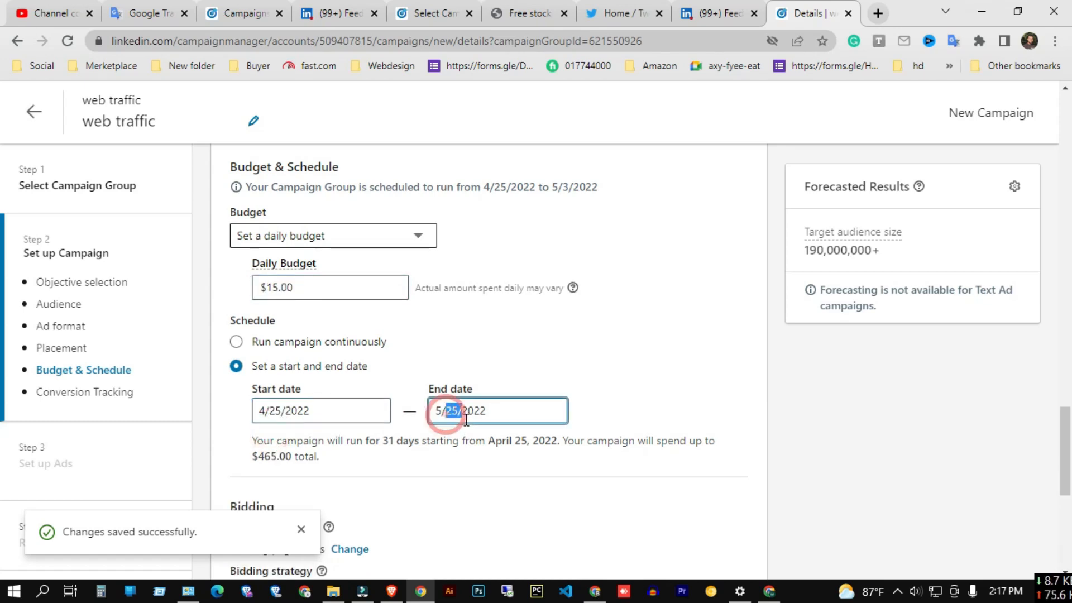
{"action": "left_click", "coordinate": [451, 492]}
{"action": "scroll", "coordinate": [452, 490], "scroll_direction": "down", "scroll_amount": 2}
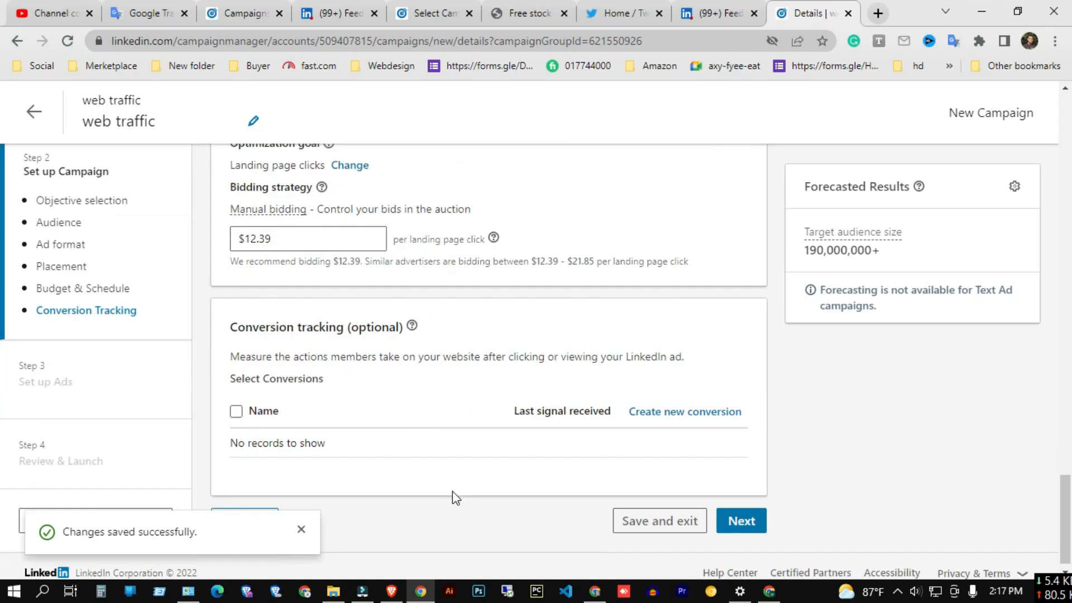
{"action": "scroll", "coordinate": [392, 423], "scroll_direction": "up", "scroll_amount": 5}
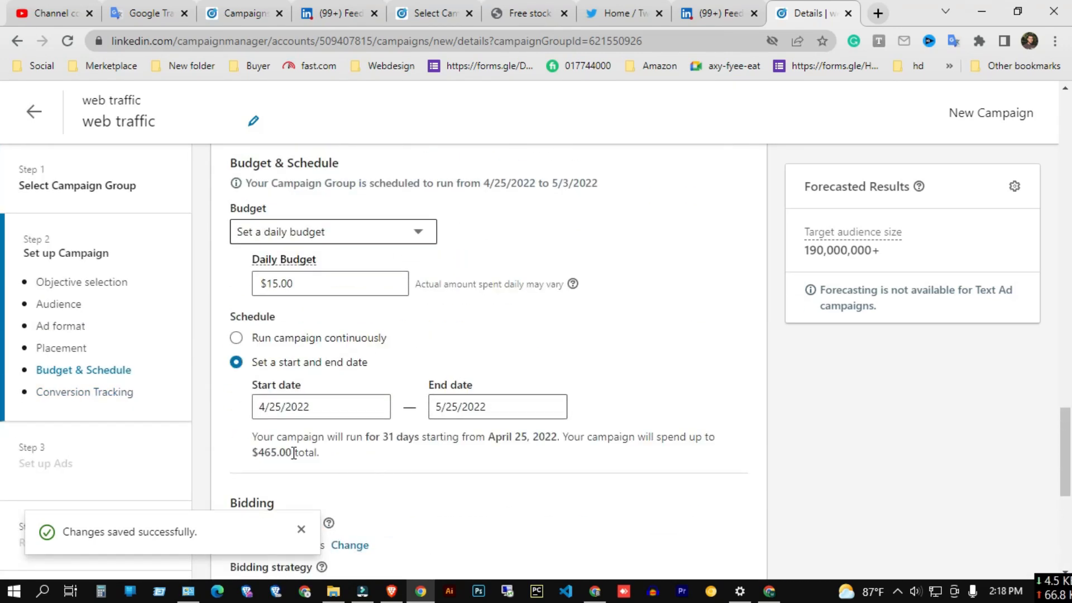
{"action": "left_click_drag", "start_coordinate": [381, 431], "coordinate": [533, 438]}
{"action": "left_click_drag", "start_coordinate": [259, 452], "coordinate": [285, 452]}
{"action": "left_click", "coordinate": [329, 466]}
{"action": "scroll", "coordinate": [291, 451], "scroll_direction": "down", "scroll_amount": 3}
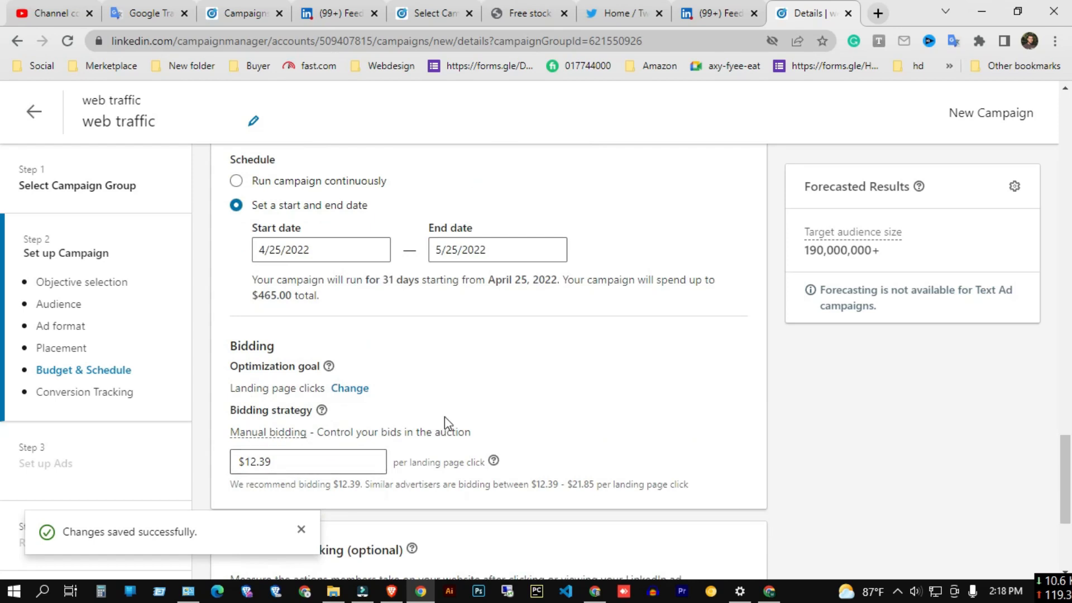
Switch the optimization goal to Impressions and then back to Landing page clicks.
{"action": "scroll", "coordinate": [444, 416], "scroll_direction": "down", "scroll_amount": 2}
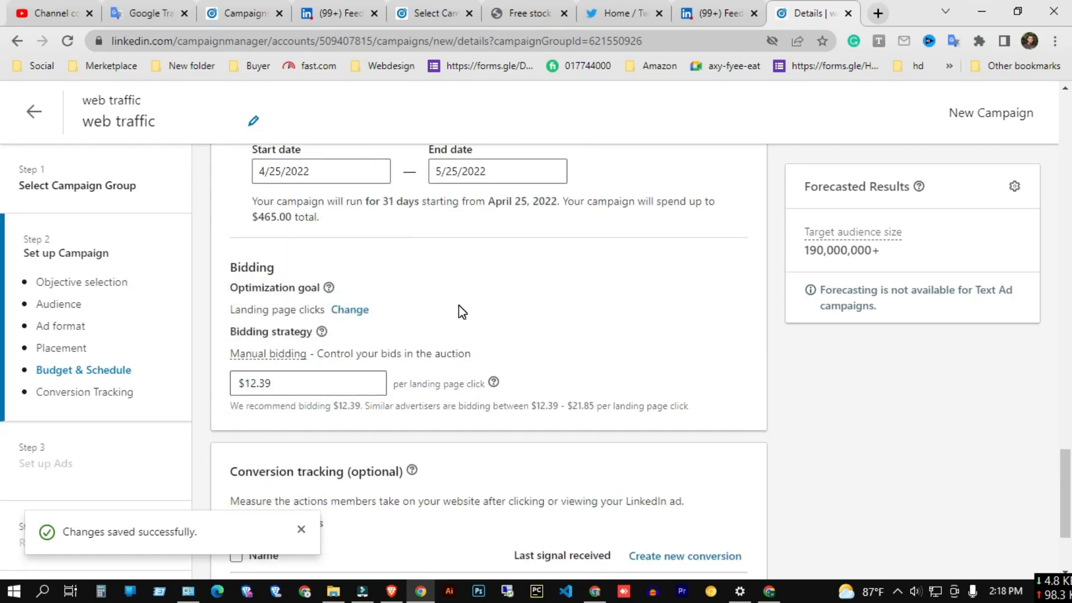
{"action": "left_click", "coordinate": [350, 311]}
{"action": "left_click", "coordinate": [397, 312]}
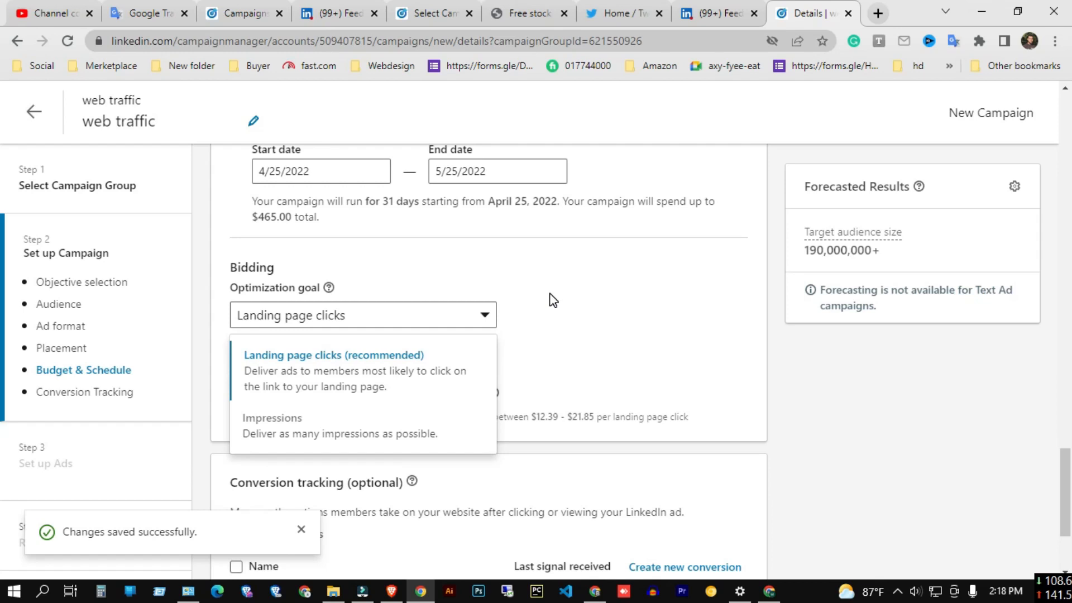
{"action": "left_click", "coordinate": [607, 345]}
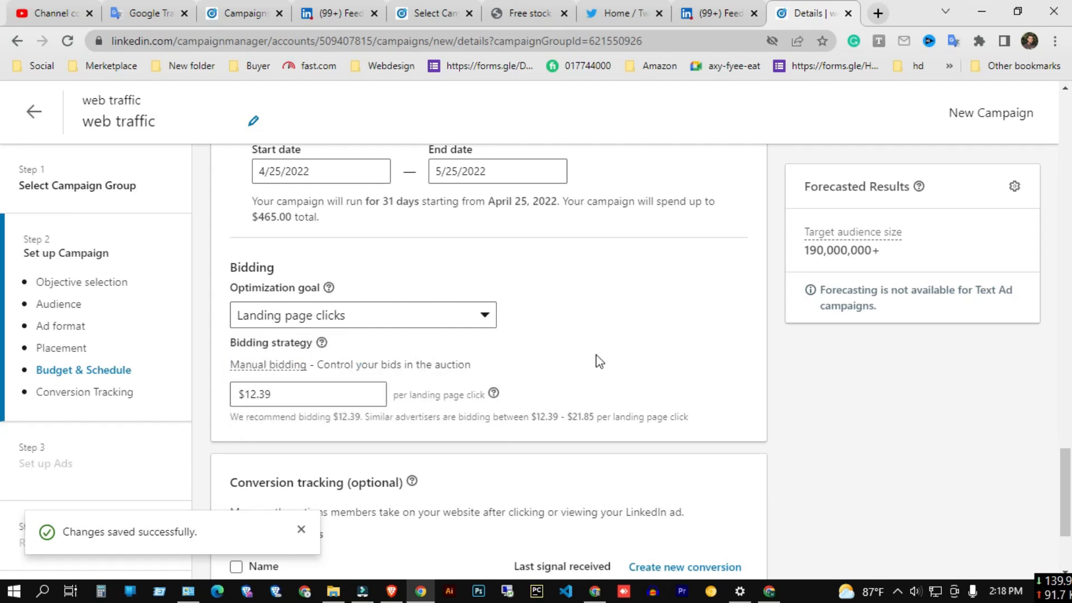
{"action": "left_click", "coordinate": [296, 394]}
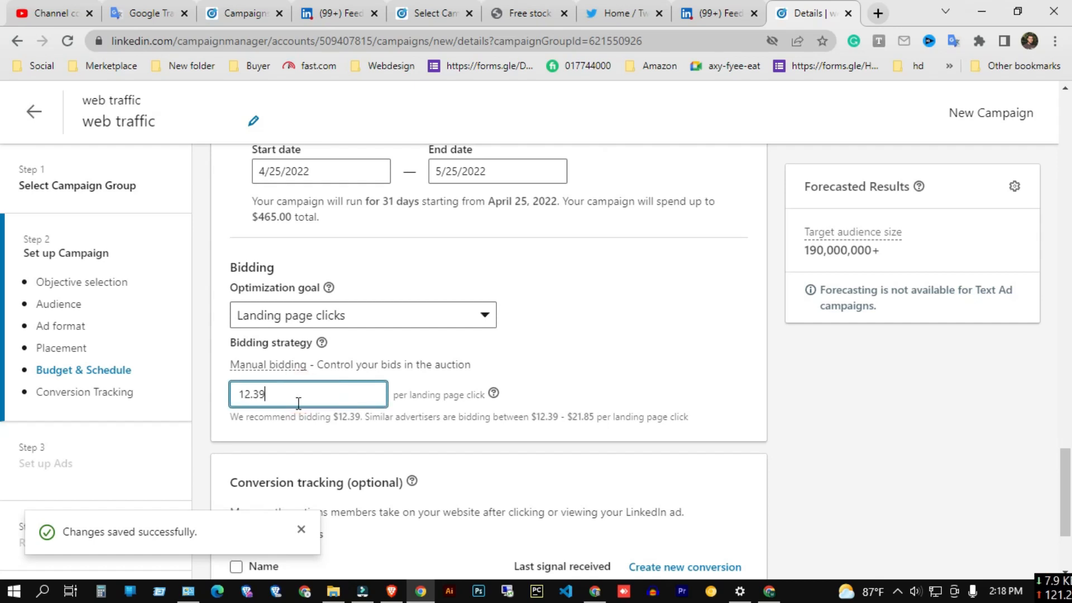
{"action": "left_click", "coordinate": [421, 321]}
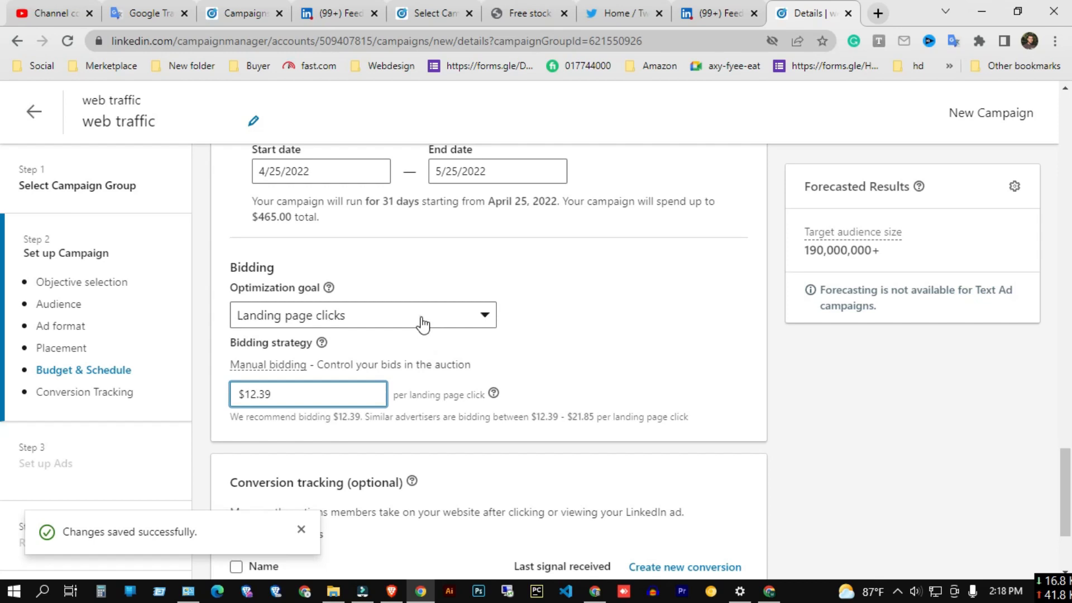
{"action": "left_click", "coordinate": [328, 420]}
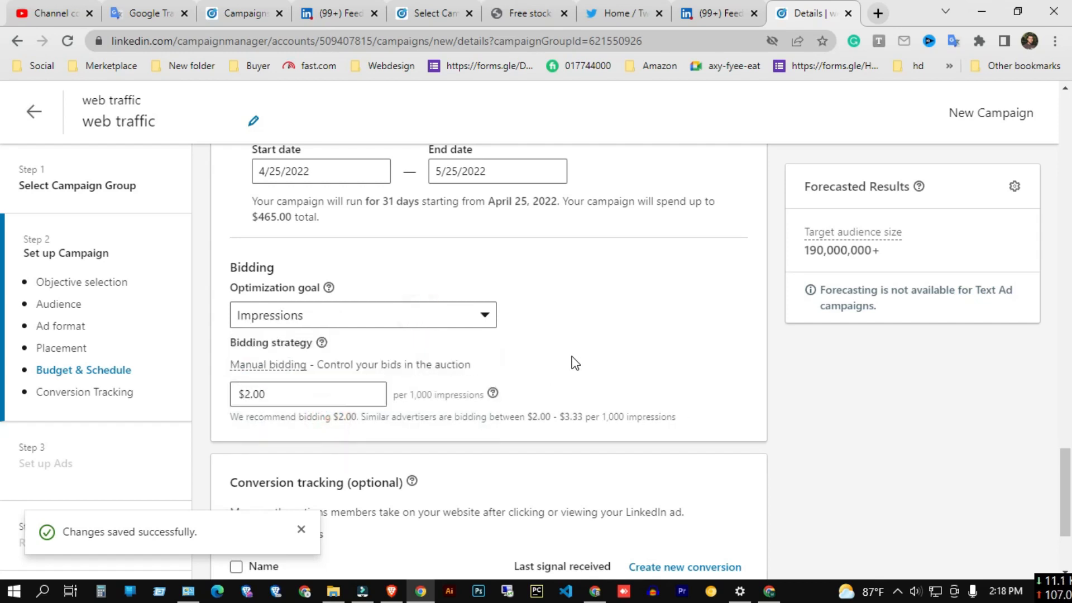
{"action": "triple_click", "coordinate": [395, 393]}
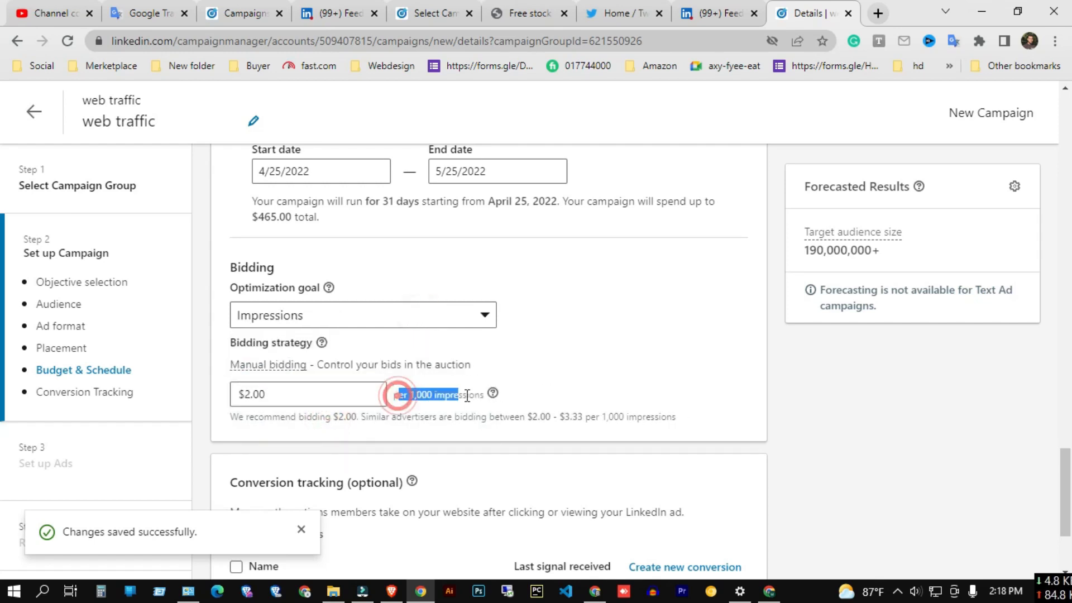
{"action": "left_click", "coordinate": [322, 392]}
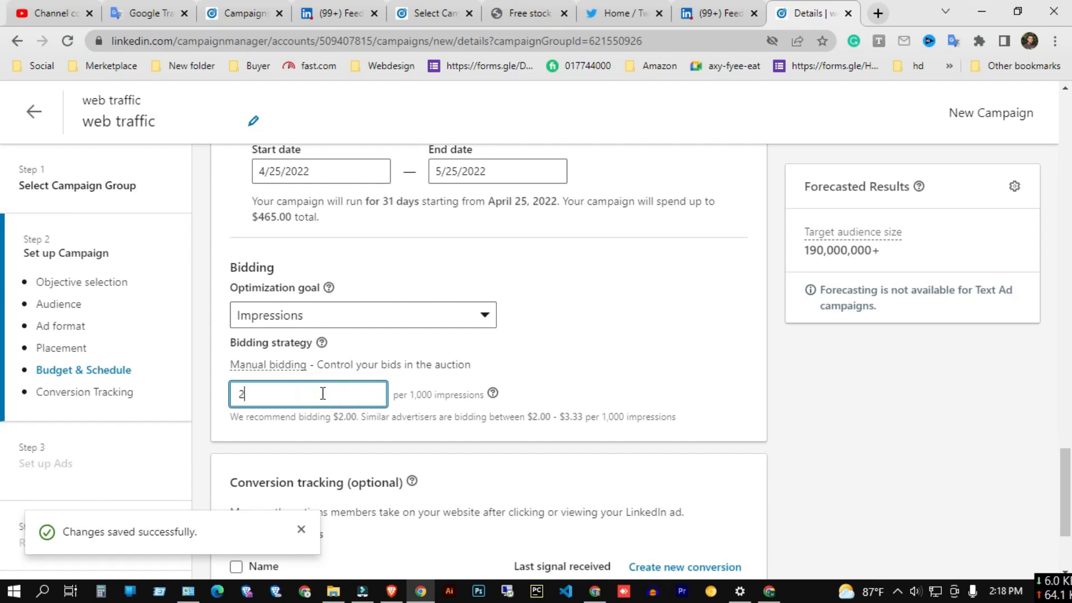
{"action": "left_click", "coordinate": [370, 312]}
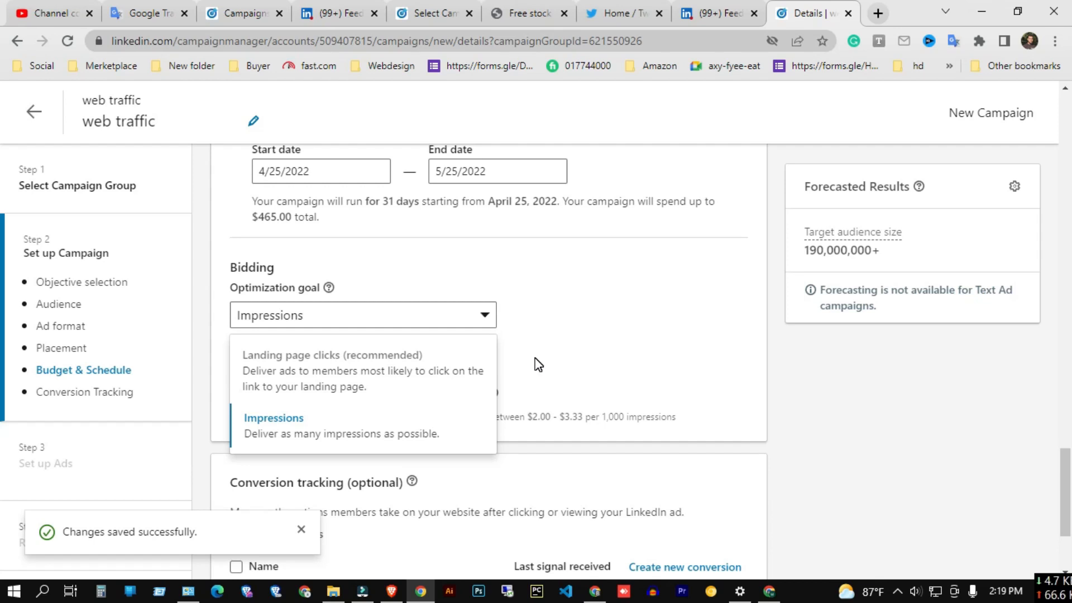
{"action": "left_click", "coordinate": [400, 354]}
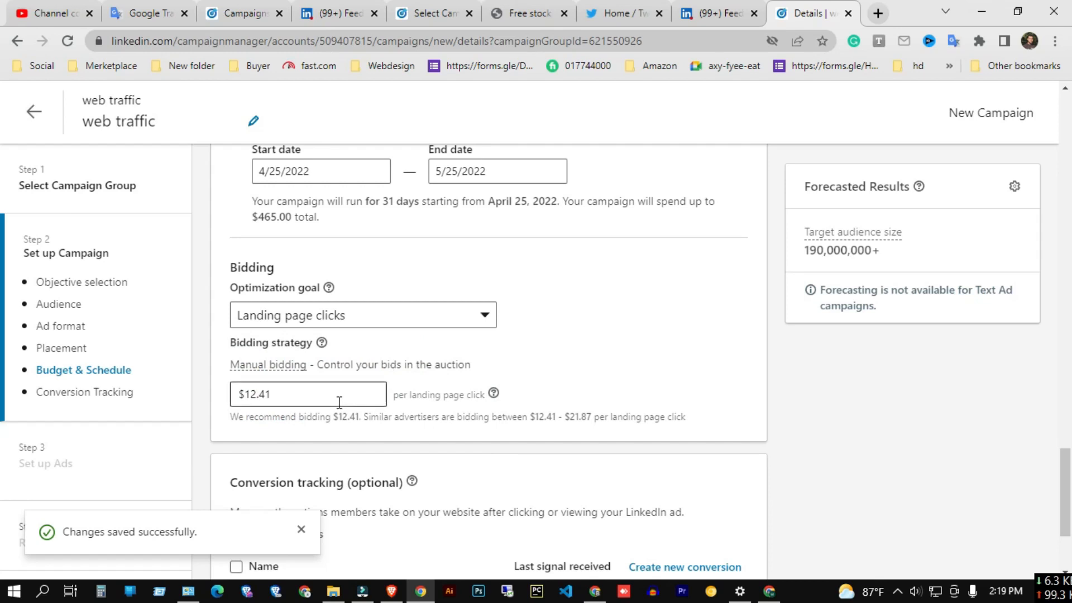
{"action": "left_click", "coordinate": [395, 317]}
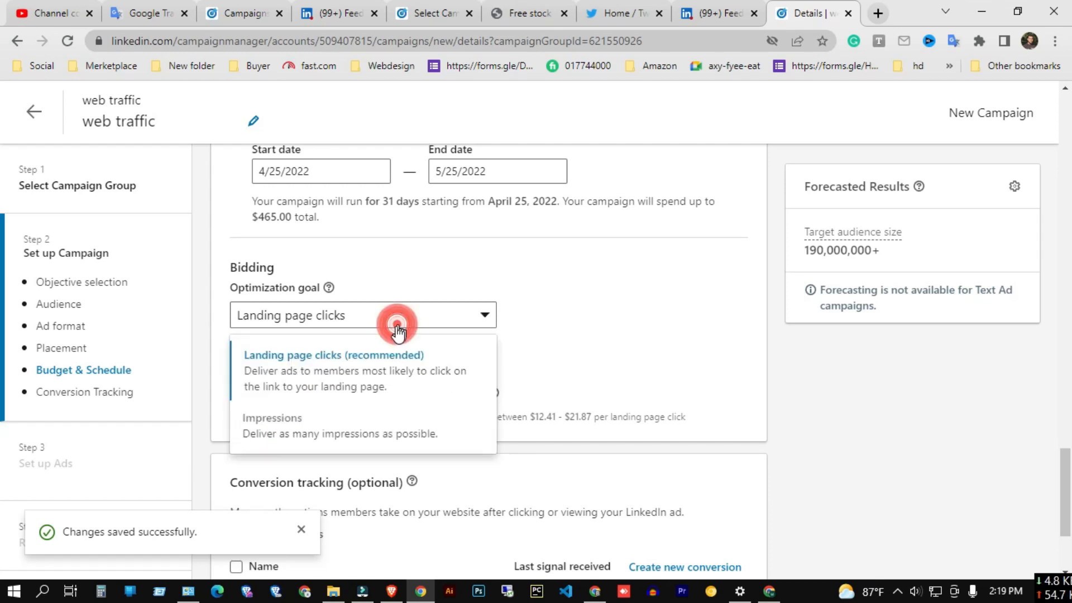
{"action": "left_click", "coordinate": [363, 384]}
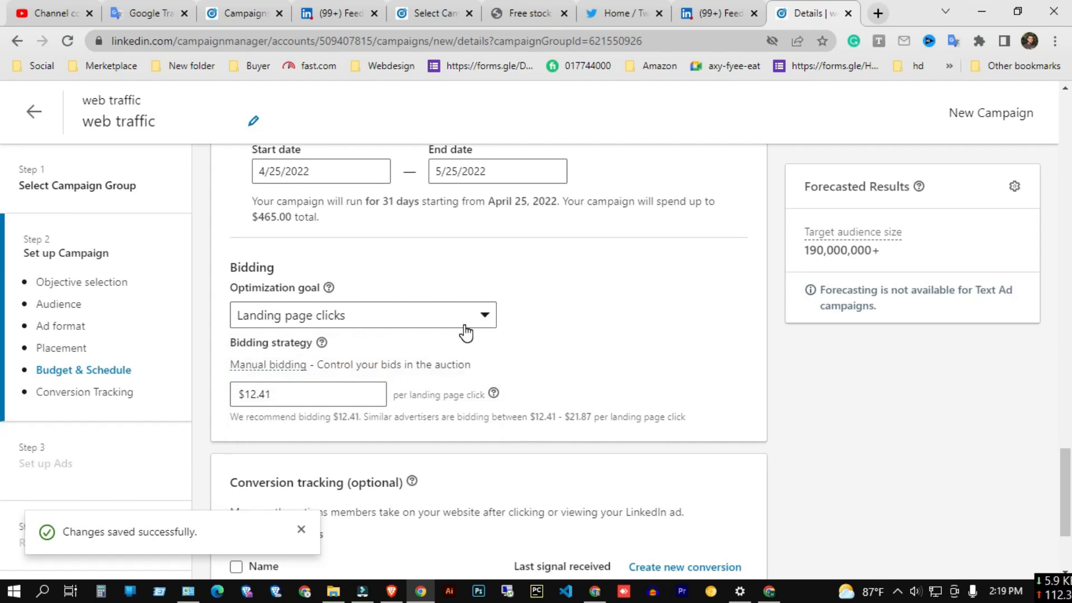
Scroll through the whole campaign setup to review objective, audience, ad format, placement, budget, bidding and conversion tracking.
{"action": "scroll", "coordinate": [464, 325], "scroll_direction": "down", "scroll_amount": 3}
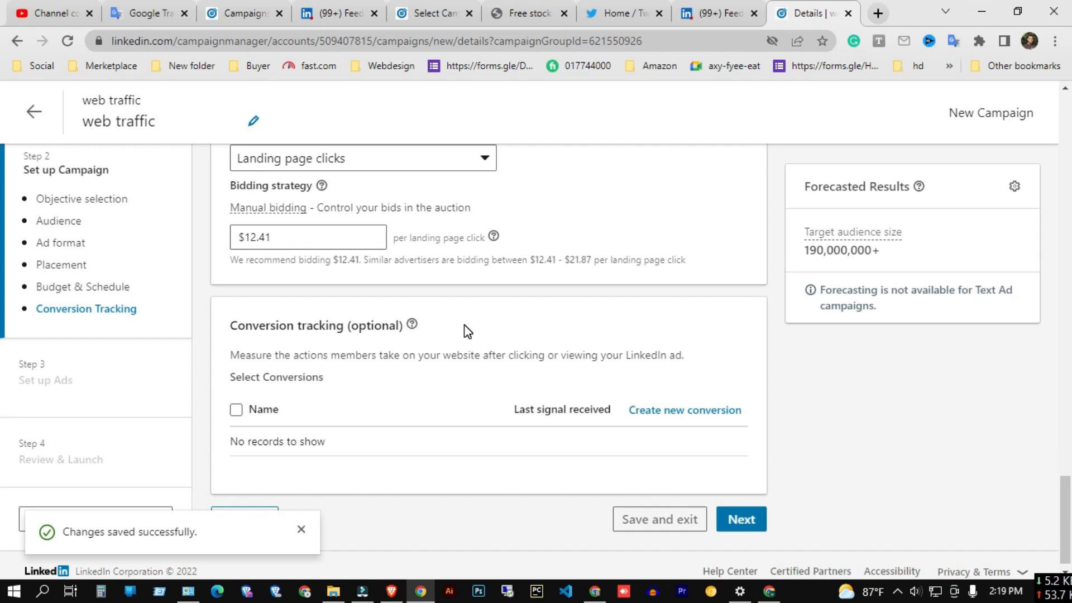
{"action": "scroll", "coordinate": [464, 324], "scroll_direction": "down", "scroll_amount": 1}
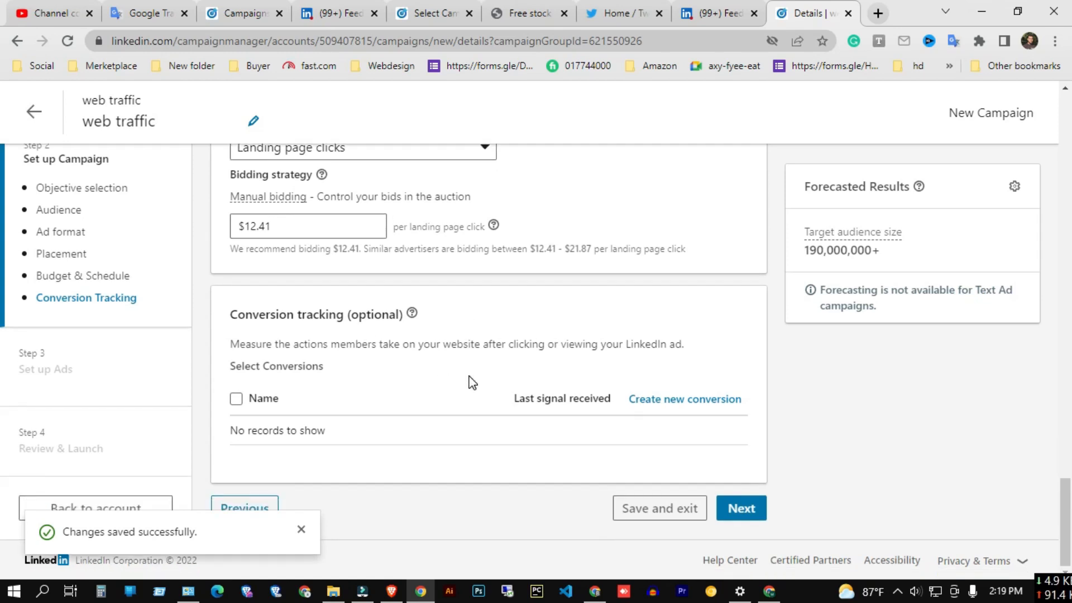
{"action": "scroll", "coordinate": [469, 379], "scroll_direction": "up", "scroll_amount": 10}
{"action": "scroll", "coordinate": [468, 381], "scroll_direction": "up", "scroll_amount": 8}
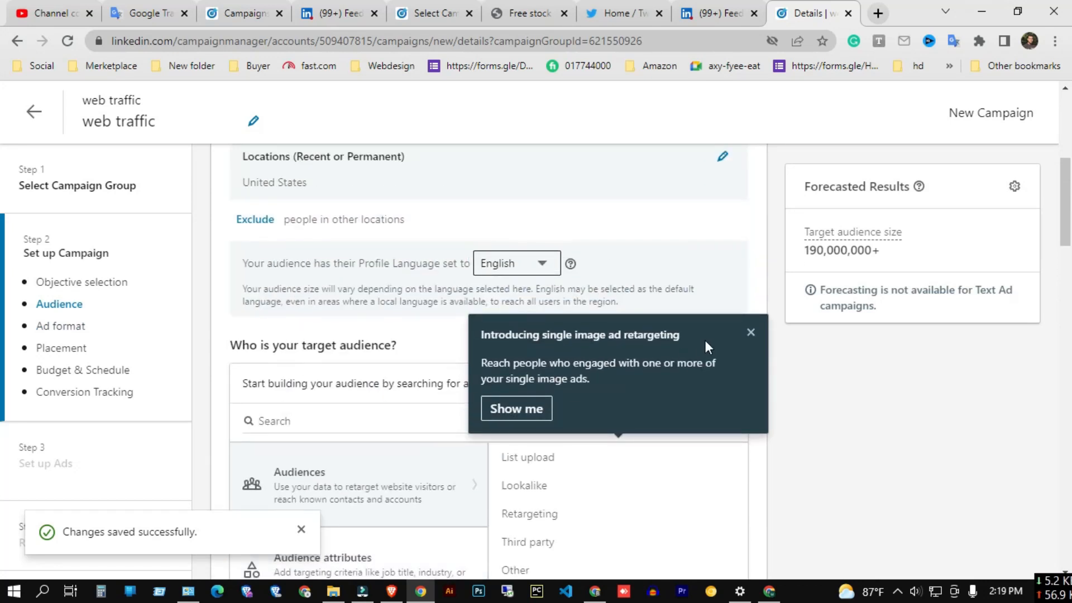
{"action": "left_click", "coordinate": [751, 332]}
{"action": "scroll", "coordinate": [628, 334], "scroll_direction": "up", "scroll_amount": 4}
{"action": "scroll", "coordinate": [623, 337], "scroll_direction": "up", "scroll_amount": 4}
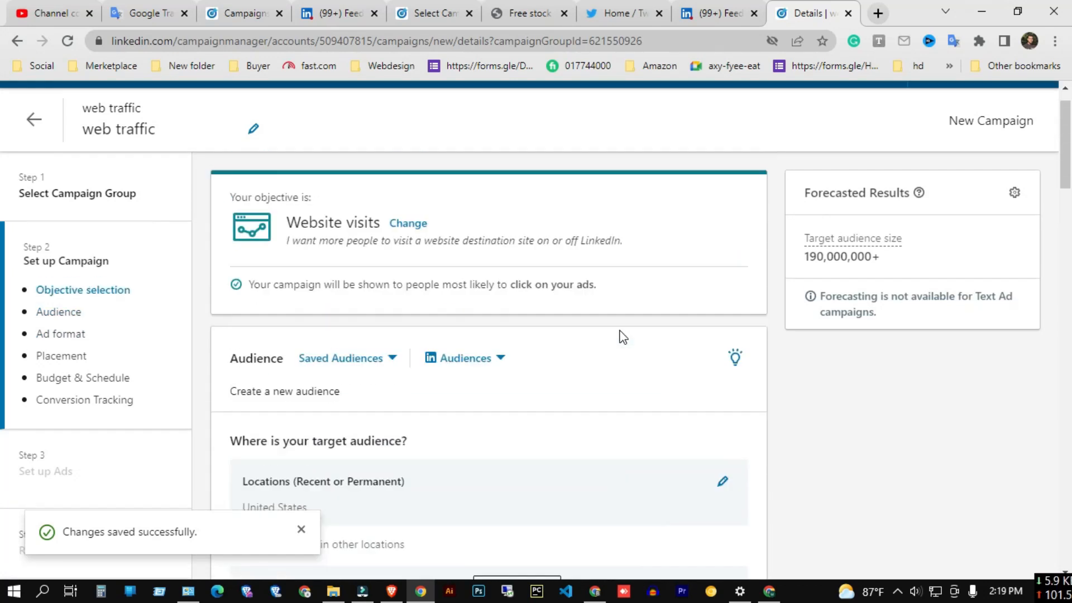
{"action": "scroll", "coordinate": [480, 368], "scroll_direction": "down", "scroll_amount": 20}
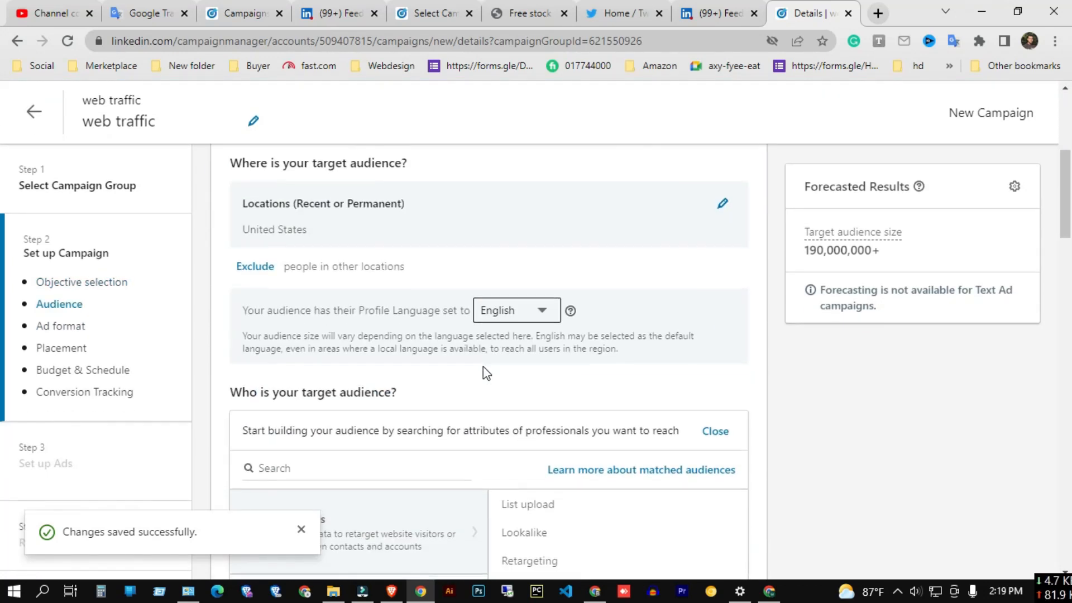
{"action": "scroll", "coordinate": [483, 366], "scroll_direction": "down", "scroll_amount": 7}
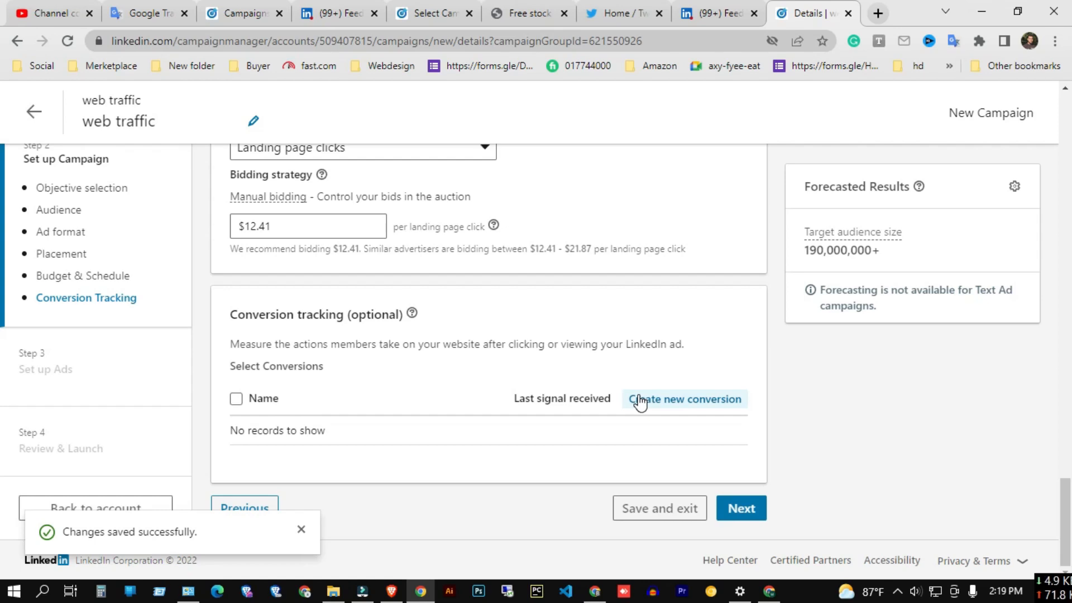
{"action": "scroll", "coordinate": [641, 401], "scroll_direction": "up", "scroll_amount": 10}
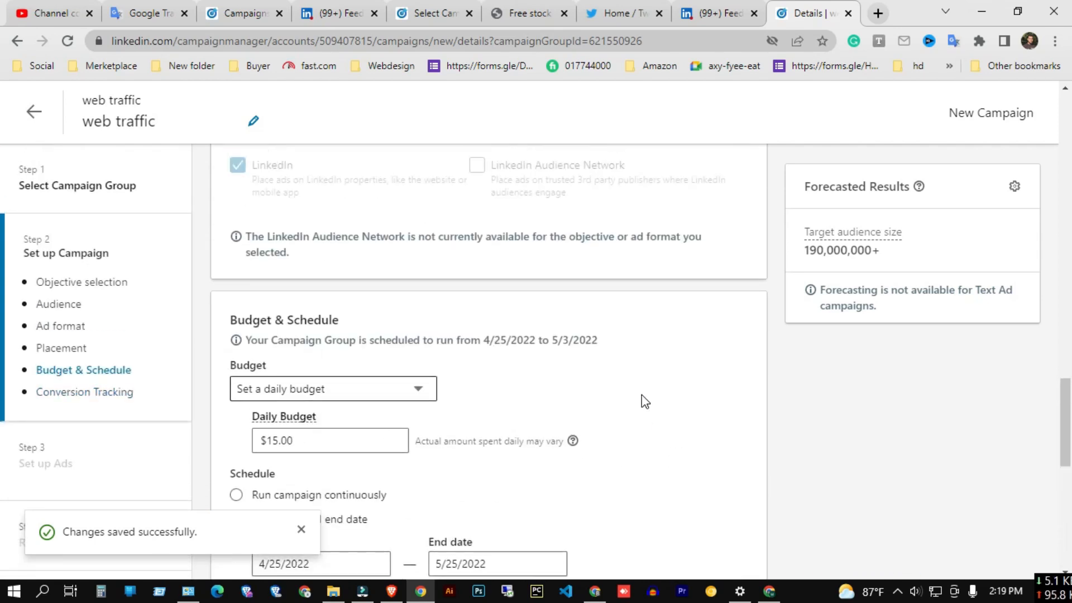
{"action": "scroll", "coordinate": [642, 401], "scroll_direction": "up", "scroll_amount": 10}
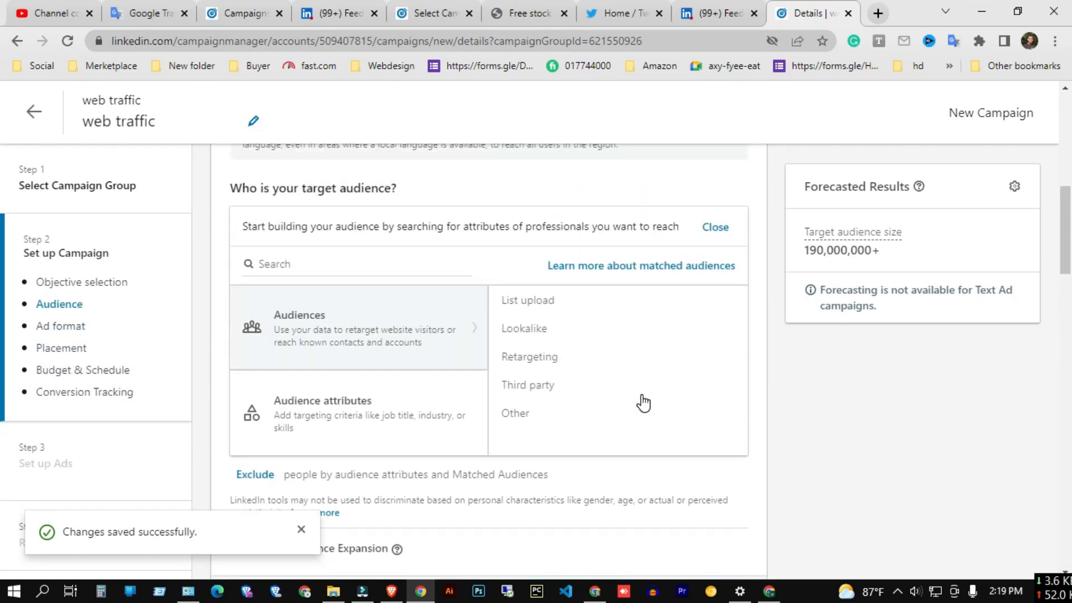
{"action": "scroll", "coordinate": [588, 402], "scroll_direction": "up", "scroll_amount": 2}
{"action": "scroll", "coordinate": [587, 402], "scroll_direction": "down", "scroll_amount": 12}
{"action": "scroll", "coordinate": [588, 408], "scroll_direction": "down", "scroll_amount": 8}
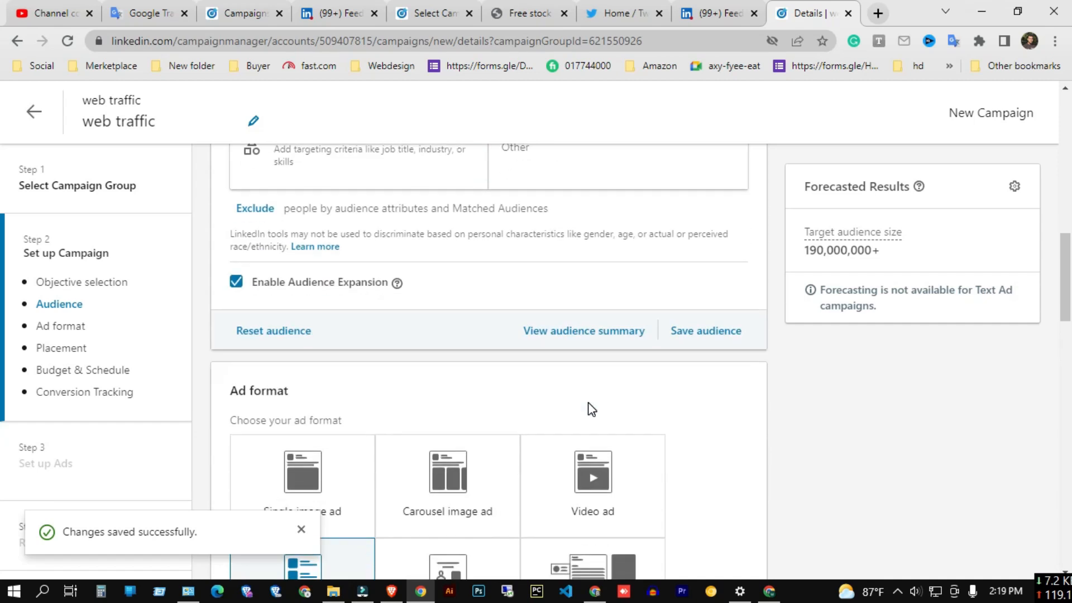
{"action": "scroll", "coordinate": [559, 309], "scroll_direction": "down", "scroll_amount": 12}
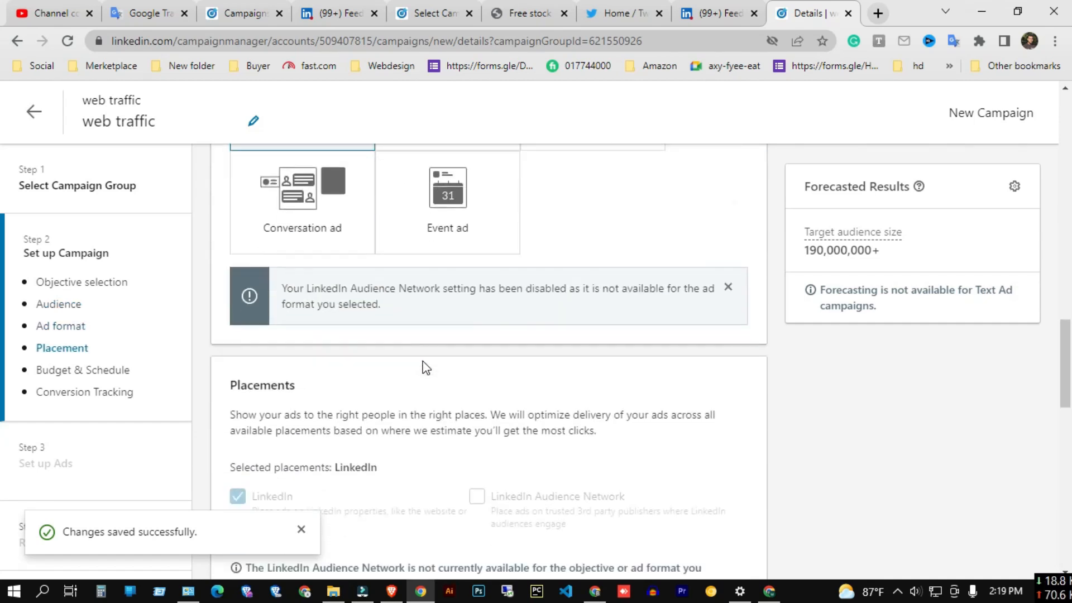
{"action": "scroll", "coordinate": [289, 270], "scroll_direction": "down", "scroll_amount": 2}
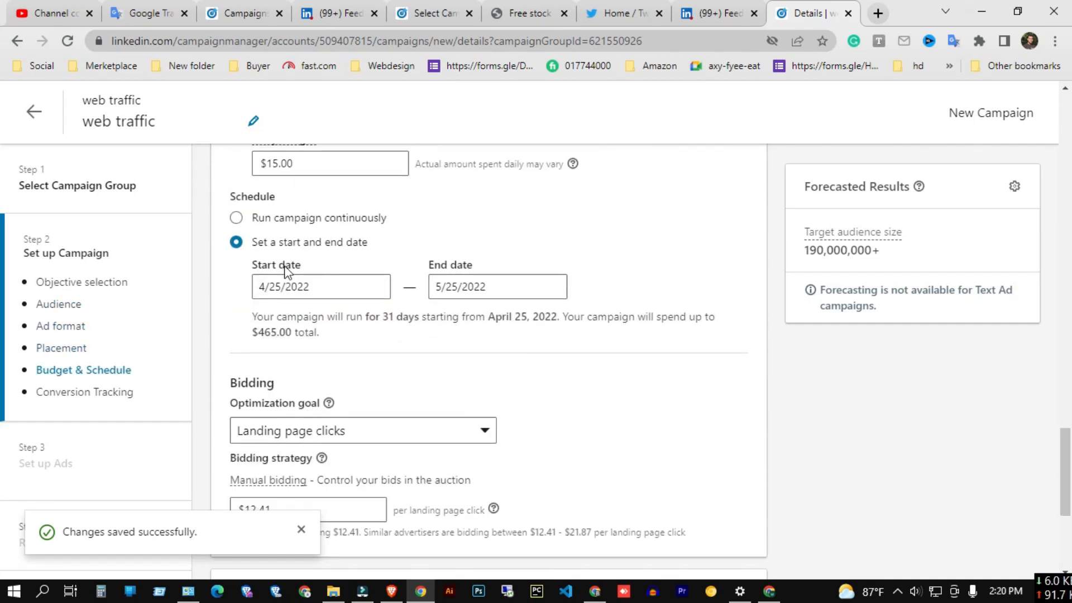
{"action": "scroll", "coordinate": [424, 274], "scroll_direction": "down", "scroll_amount": 2}
{"action": "scroll", "coordinate": [587, 302], "scroll_direction": "down", "scroll_amount": 2}
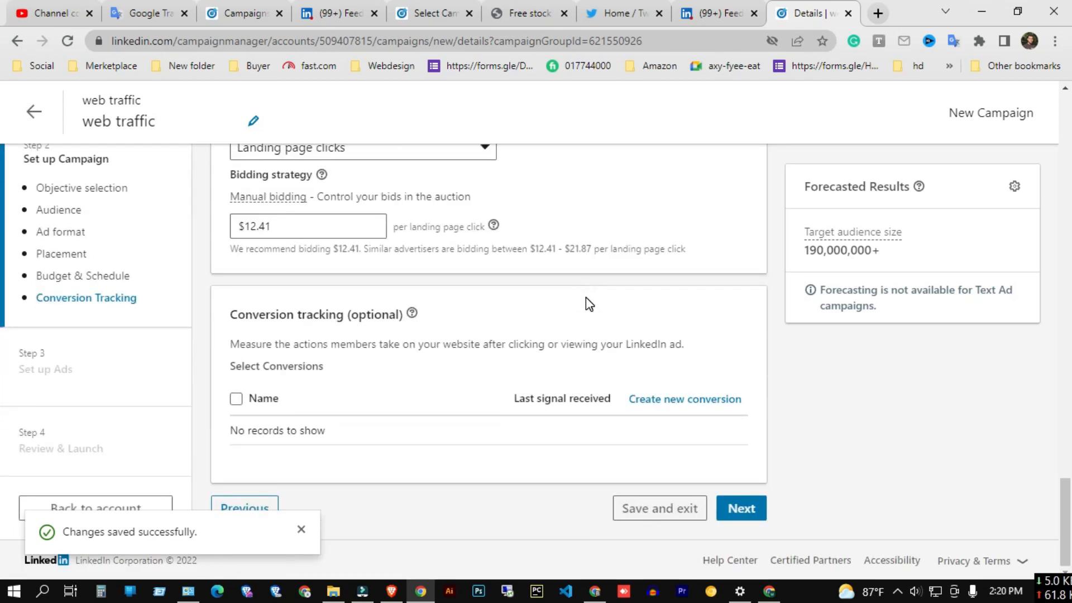
{"action": "scroll", "coordinate": [584, 296], "scroll_direction": "up", "scroll_amount": 10}
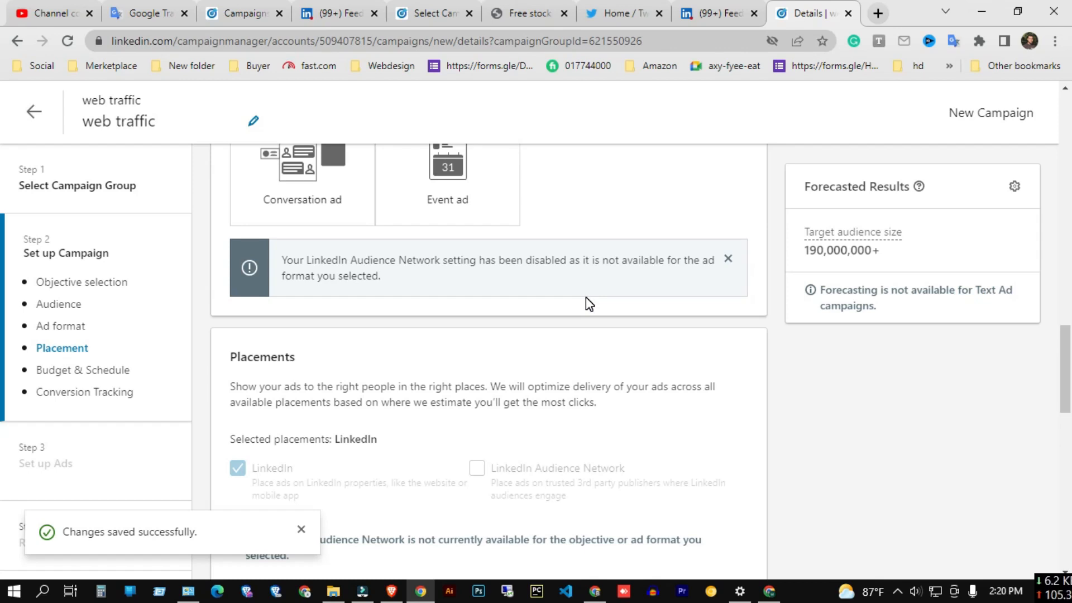
{"action": "scroll", "coordinate": [585, 298], "scroll_direction": "down", "scroll_amount": 10}
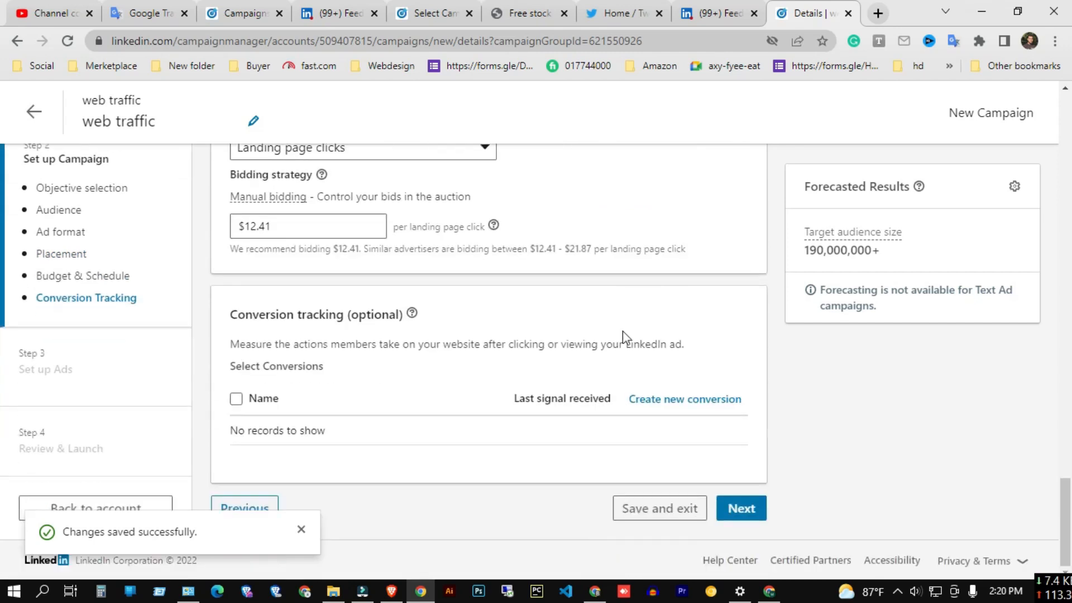
Save the campaign setup and start creating a new ad for the campaign.
{"action": "left_click", "coordinate": [737, 506]}
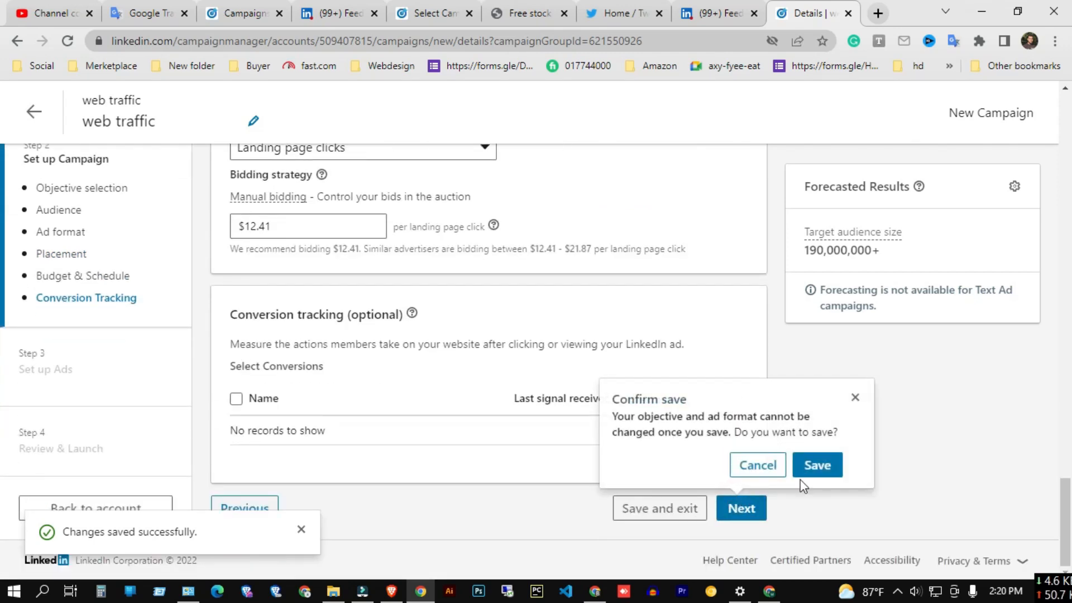
{"action": "left_click", "coordinate": [825, 468]}
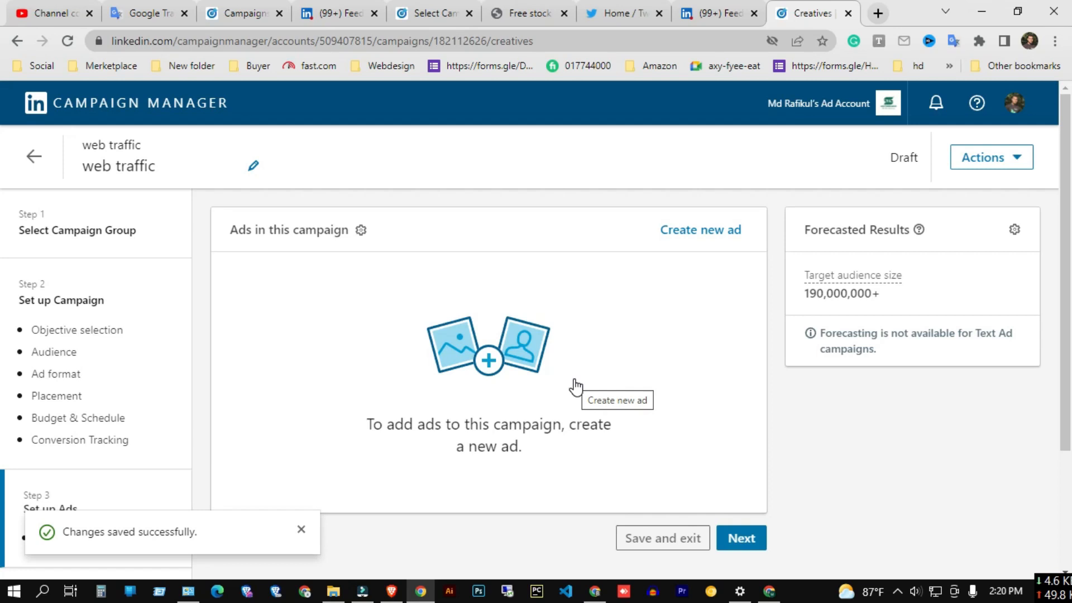
{"action": "left_click", "coordinate": [702, 224]}
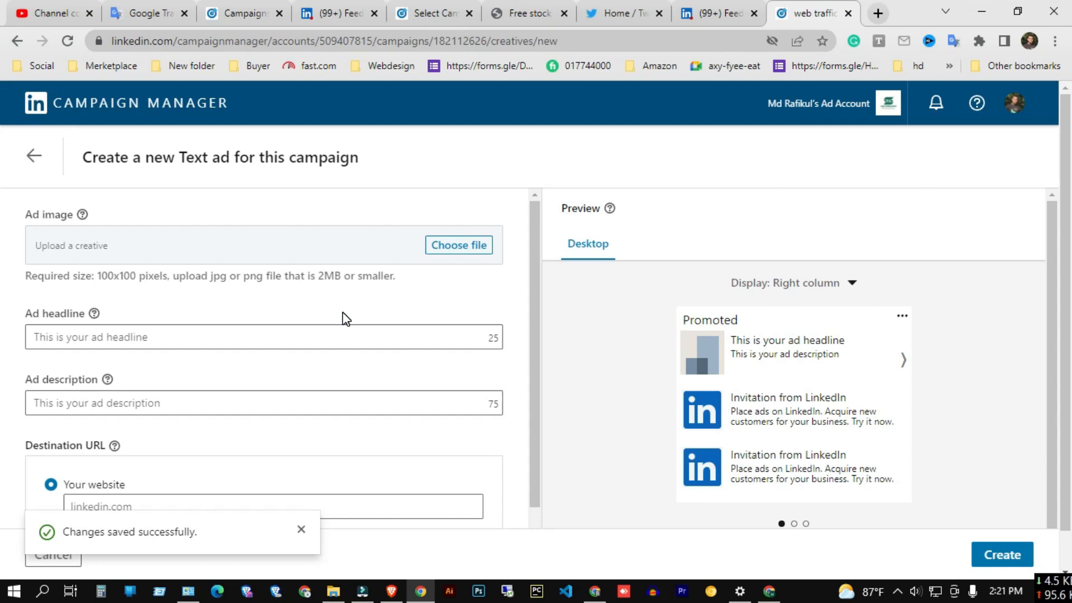
Switch to the LinkedIn feed and open a promoted post's landing page as an example of a web traffic ad.
{"action": "left_click", "coordinate": [721, 18]}
{"action": "scroll", "coordinate": [522, 274], "scroll_direction": "down", "scroll_amount": 6}
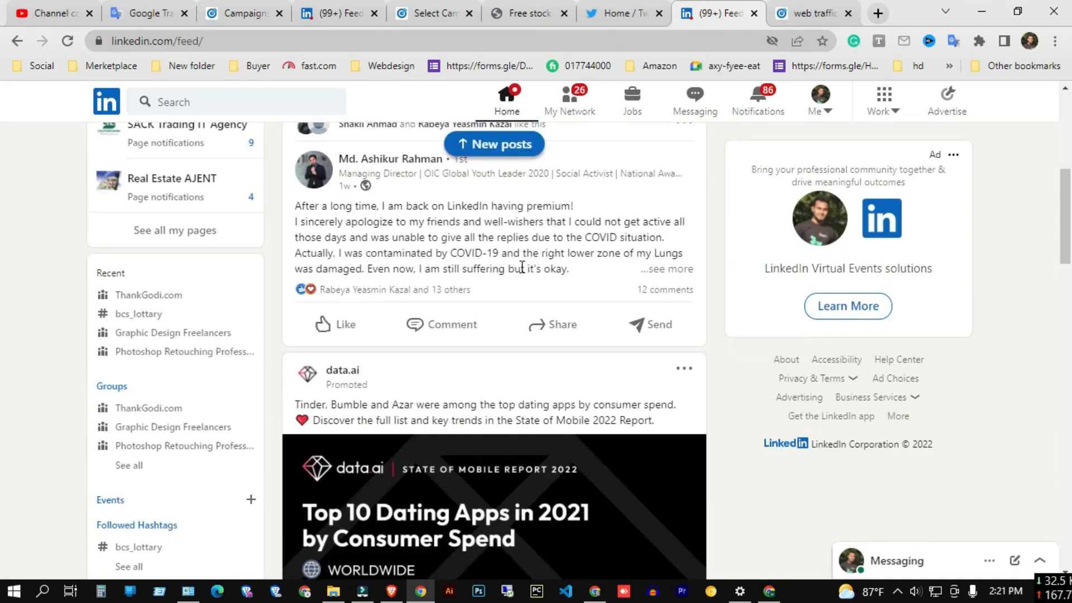
{"action": "scroll", "coordinate": [521, 274], "scroll_direction": "down", "scroll_amount": 4}
{"action": "scroll", "coordinate": [381, 232], "scroll_direction": "up", "scroll_amount": 1}
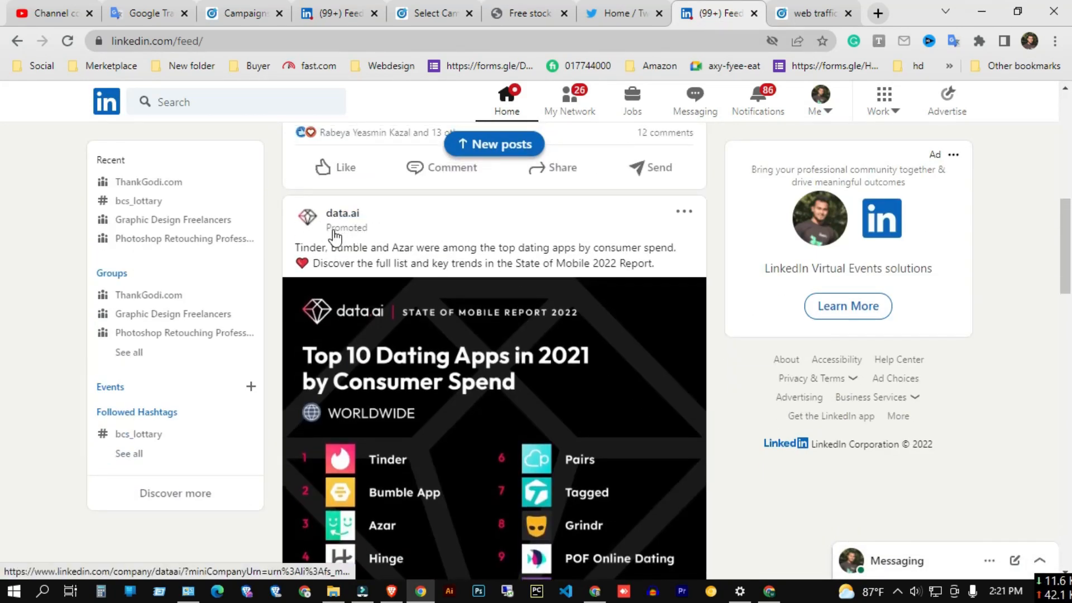
{"action": "scroll", "coordinate": [436, 244], "scroll_direction": "down", "scroll_amount": 1}
{"action": "scroll", "coordinate": [435, 244], "scroll_direction": "down", "scroll_amount": 3}
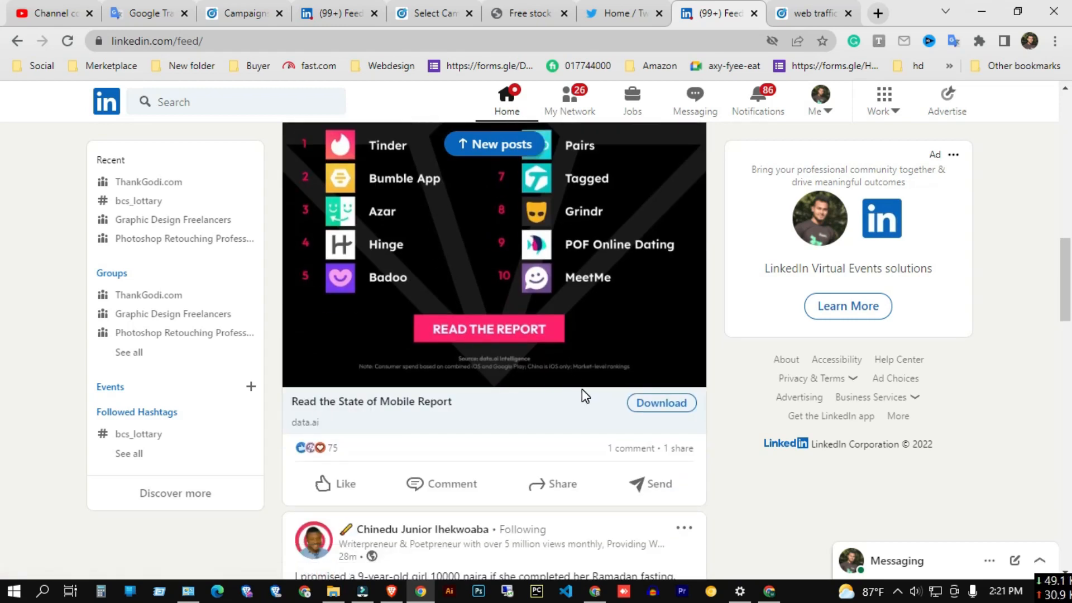
{"action": "left_click", "coordinate": [674, 406]}
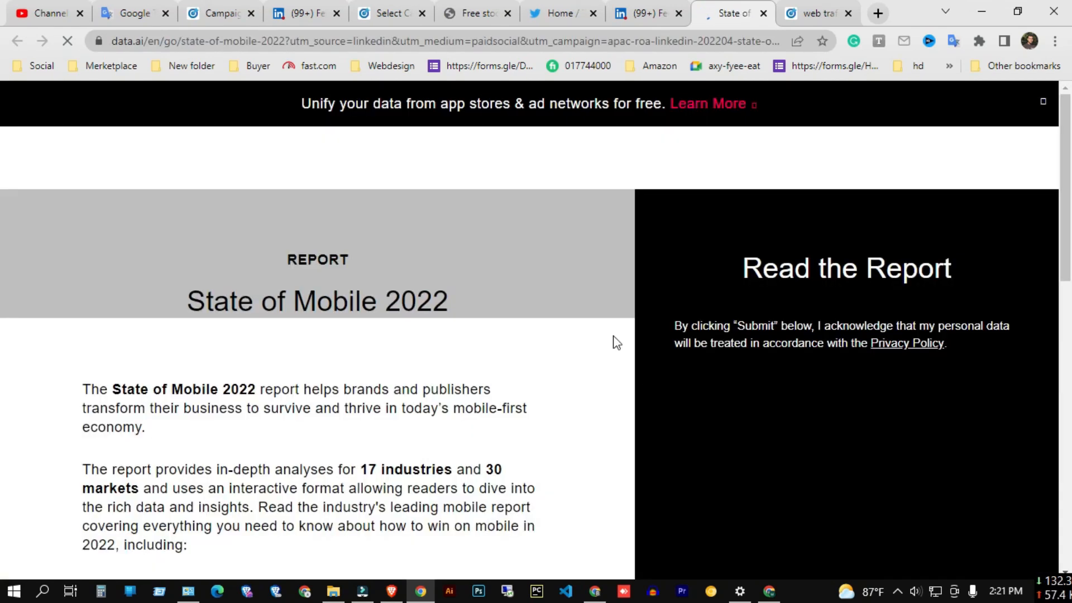
{"action": "scroll", "coordinate": [602, 335], "scroll_direction": "down", "scroll_amount": 10}
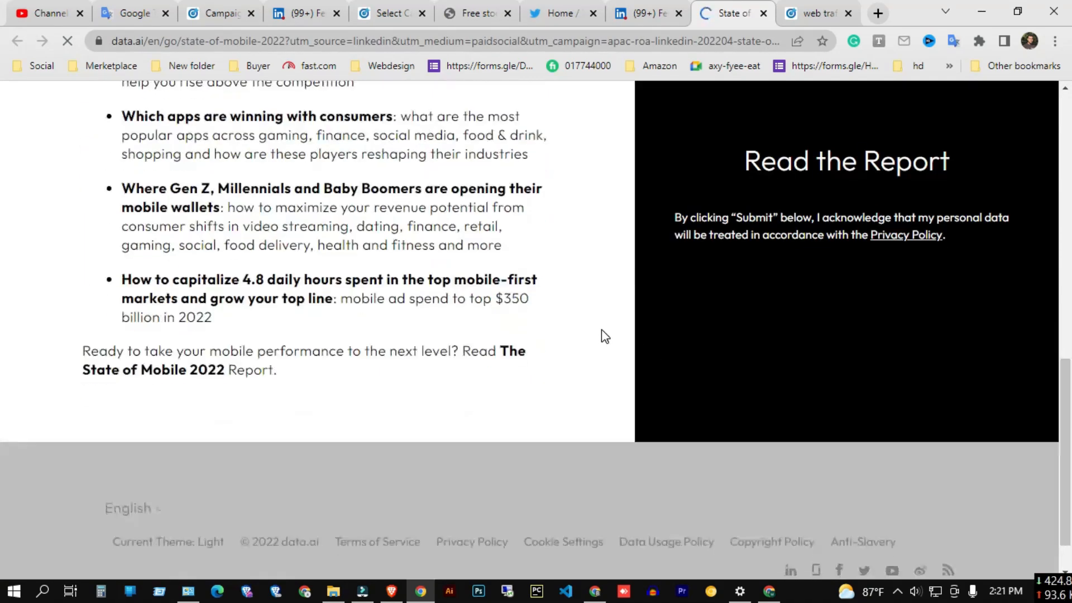
{"action": "left_click", "coordinate": [642, 13]}
{"action": "left_click", "coordinate": [731, 13]}
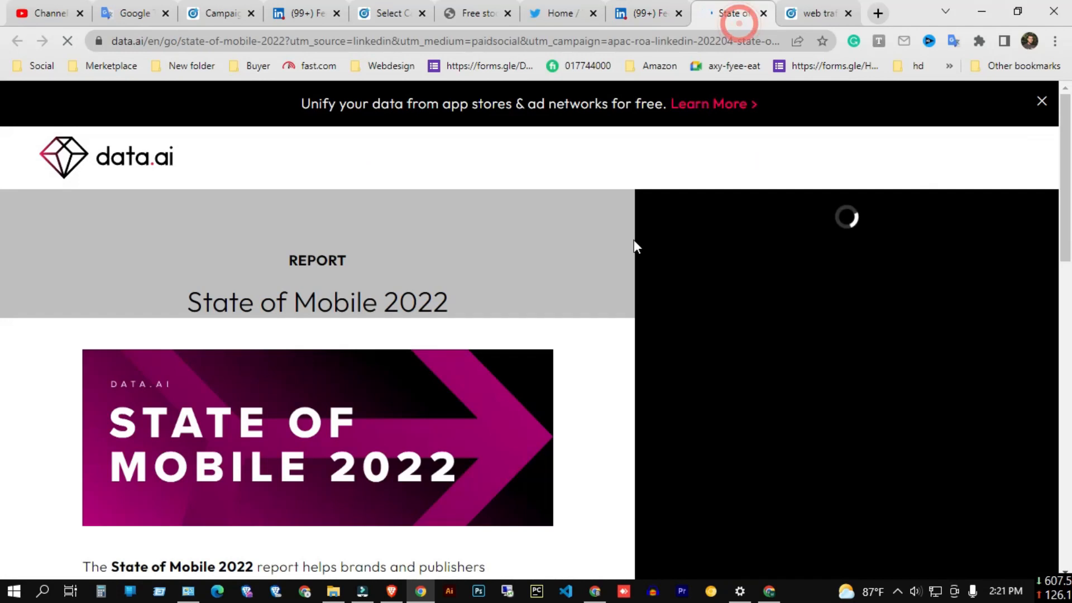
Examine the promoted data.ai post and its ad text in the LinkedIn feed as a web traffic ad example.
{"action": "left_click", "coordinate": [630, 10]}
{"action": "scroll", "coordinate": [498, 350], "scroll_direction": "up", "scroll_amount": 5}
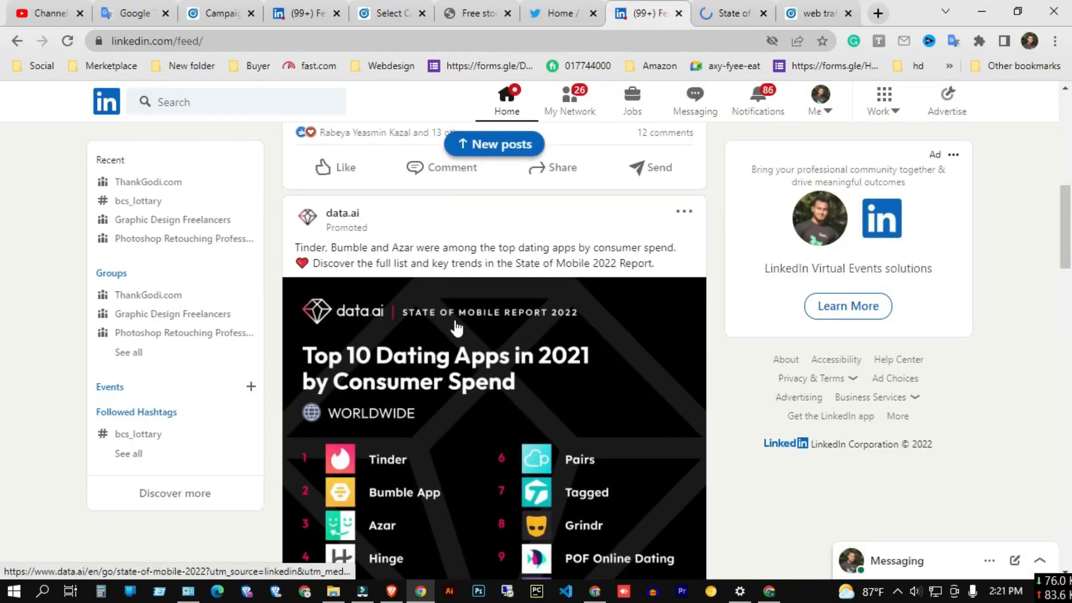
{"action": "left_click_drag", "start_coordinate": [295, 246], "coordinate": [554, 279]}
{"action": "scroll", "coordinate": [491, 385], "scroll_direction": "down", "scroll_amount": 5}
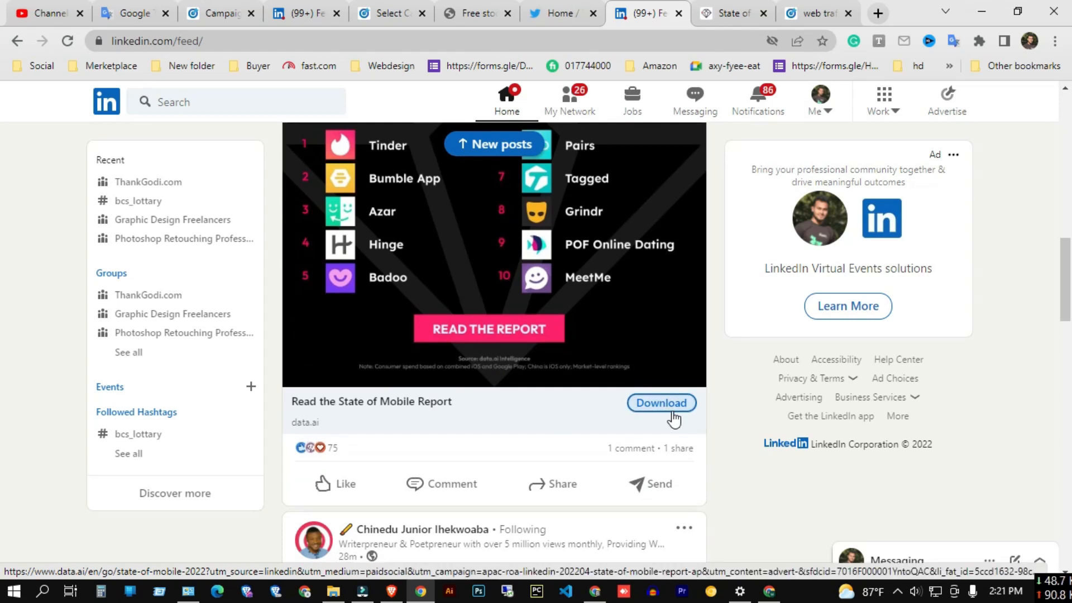
{"action": "scroll", "coordinate": [598, 359], "scroll_direction": "up", "scroll_amount": 4}
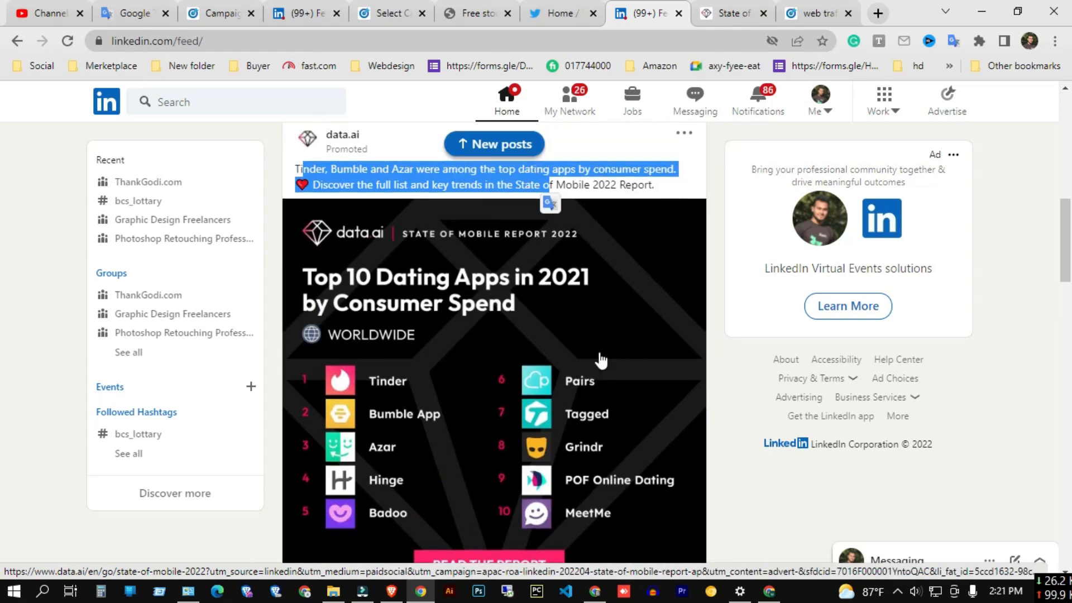
{"action": "left_click", "coordinate": [607, 196]}
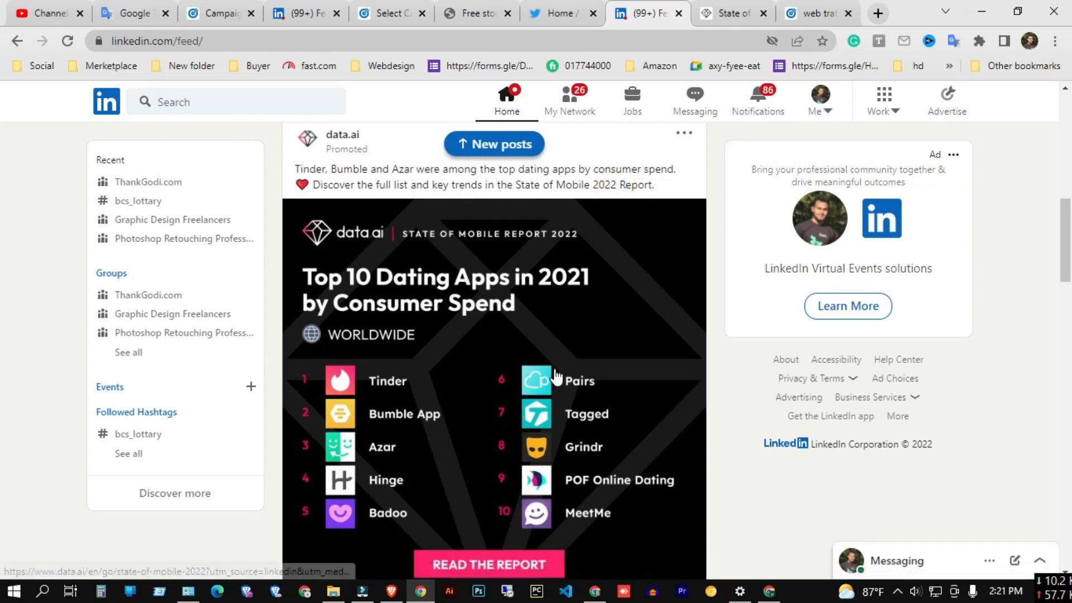
Upload the Graphic Design image as the Text ad's ad image.
{"action": "left_click", "coordinate": [815, 13]}
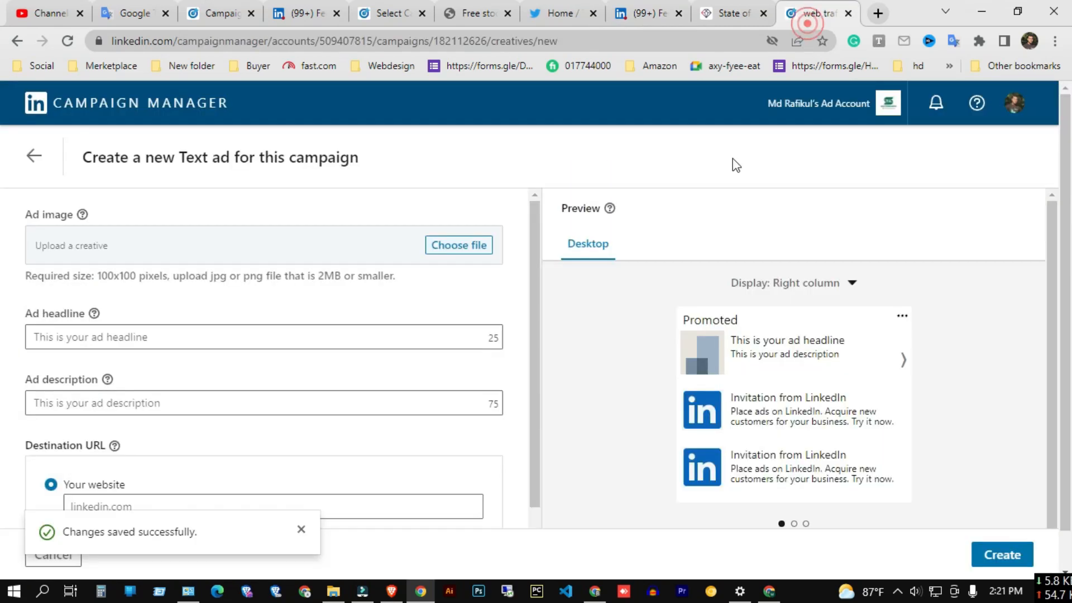
{"action": "left_click", "coordinate": [472, 246]}
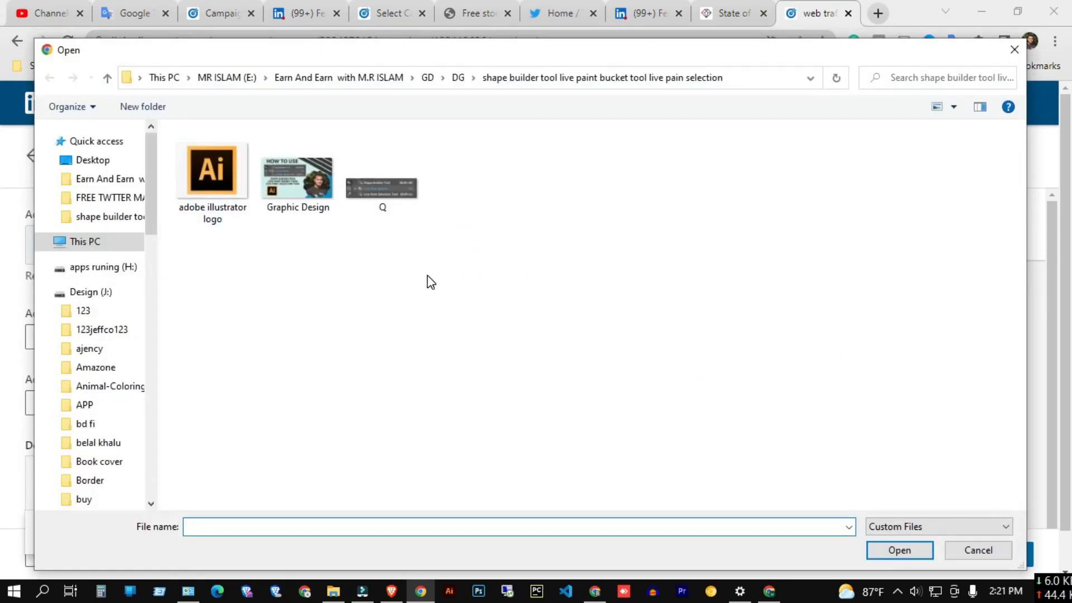
{"action": "left_click", "coordinate": [301, 191]}
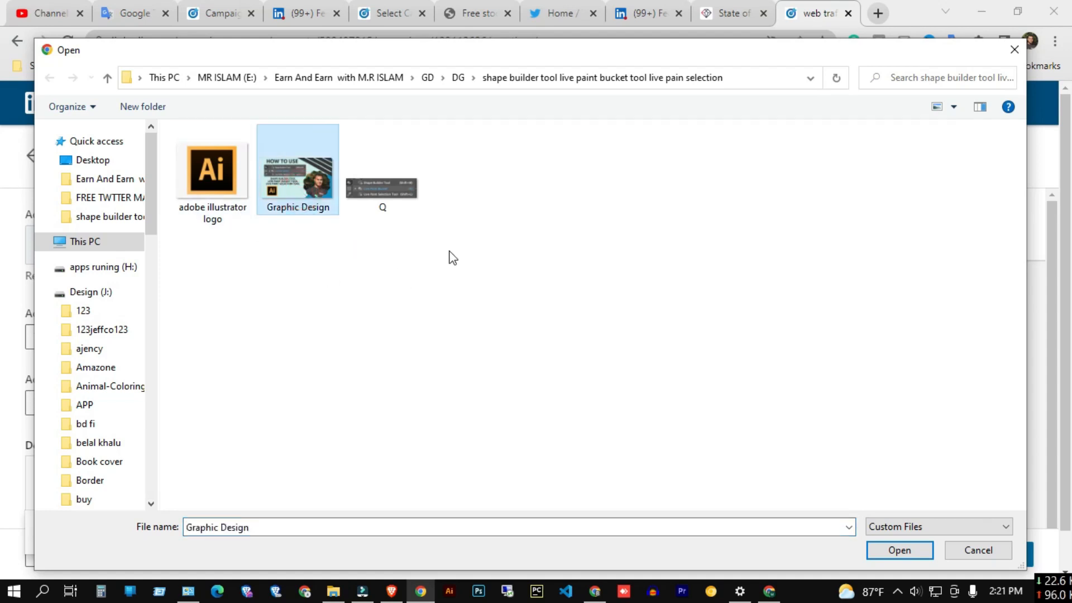
{"action": "left_click", "coordinate": [327, 285]}
{"action": "left_click", "coordinate": [875, 552]}
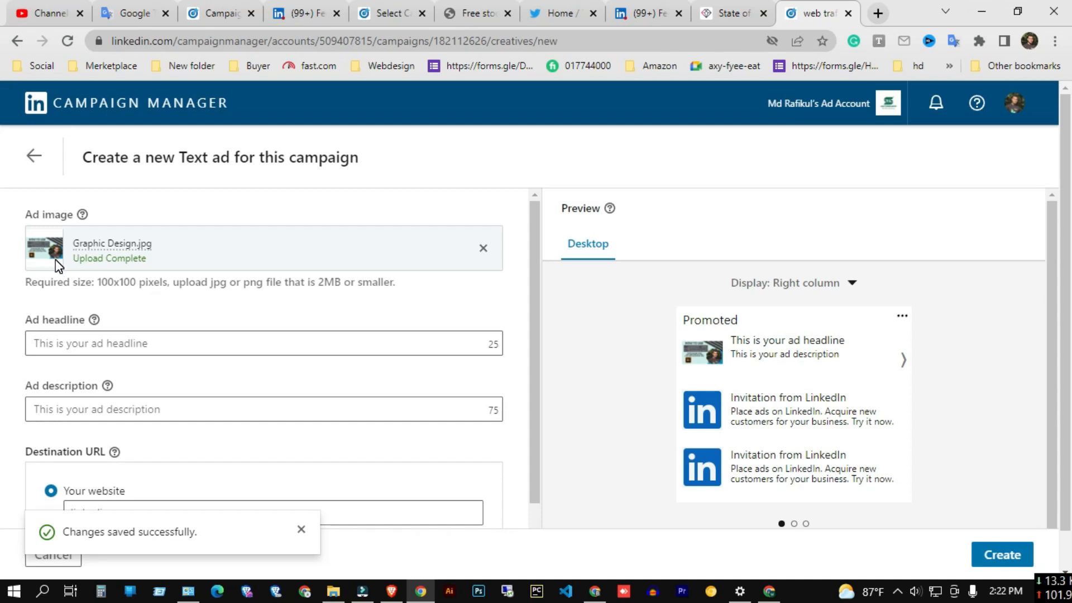
Copy the YouTube video's title into the ad headline and shorten it to How to Use AI.
{"action": "left_click", "coordinate": [51, 12]}
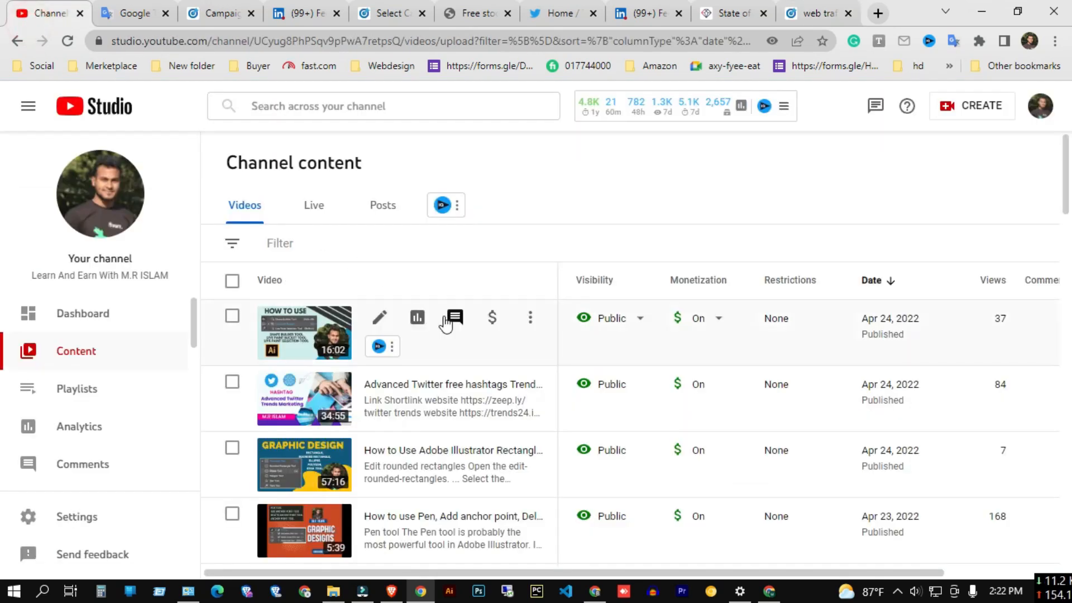
{"action": "left_click", "coordinate": [379, 318]}
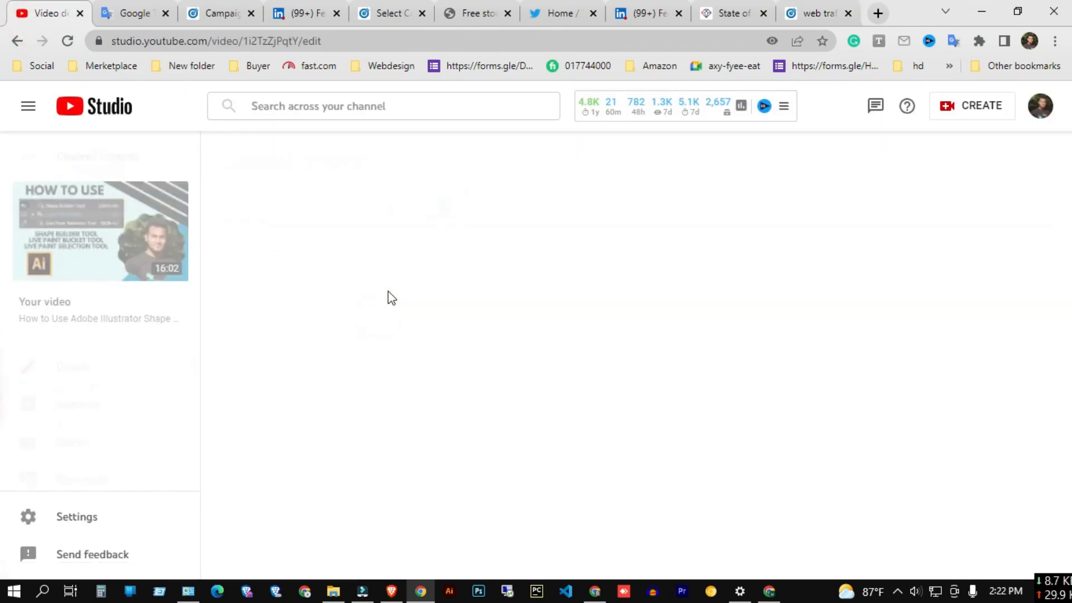
{"action": "left_click", "coordinate": [349, 240]}
{"action": "key", "text": "ctrl+a"}
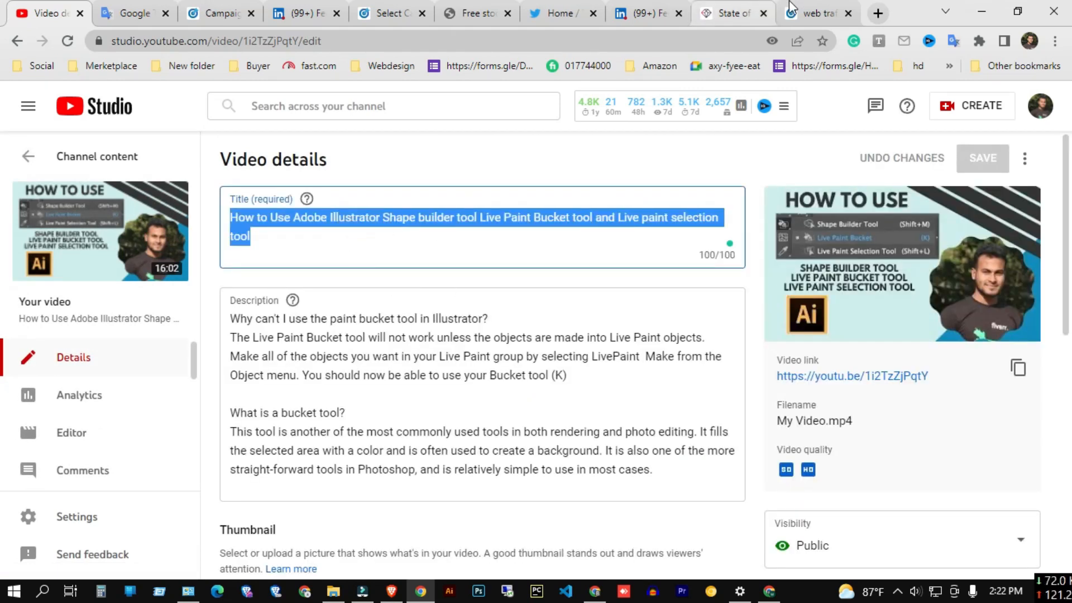
{"action": "left_click", "coordinate": [814, 13]}
{"action": "left_click", "coordinate": [212, 336]}
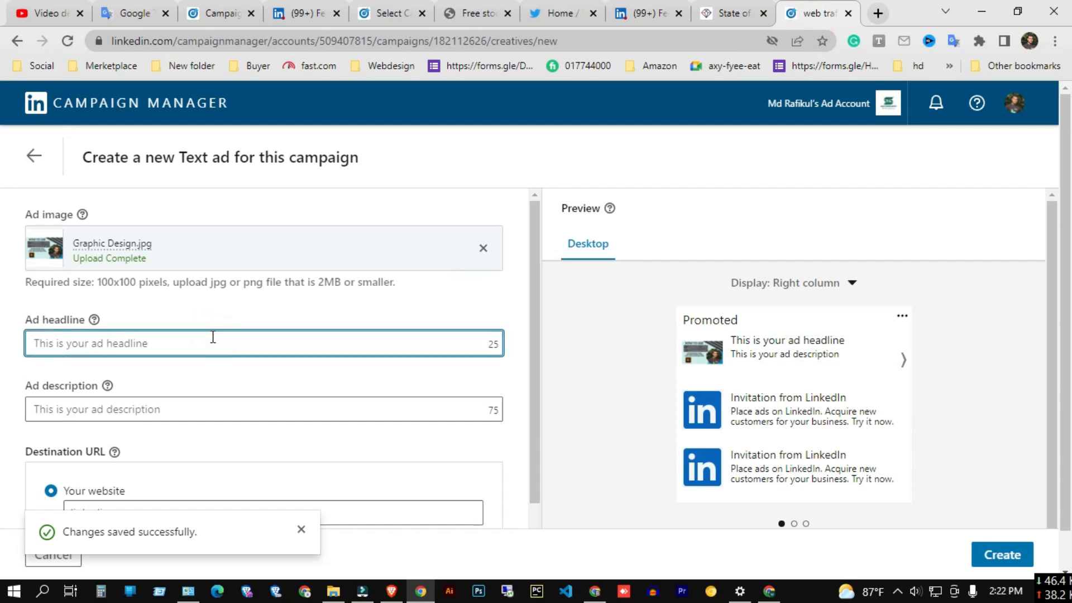
{"action": "type", "text": "How to Use Adobe Illustra"}
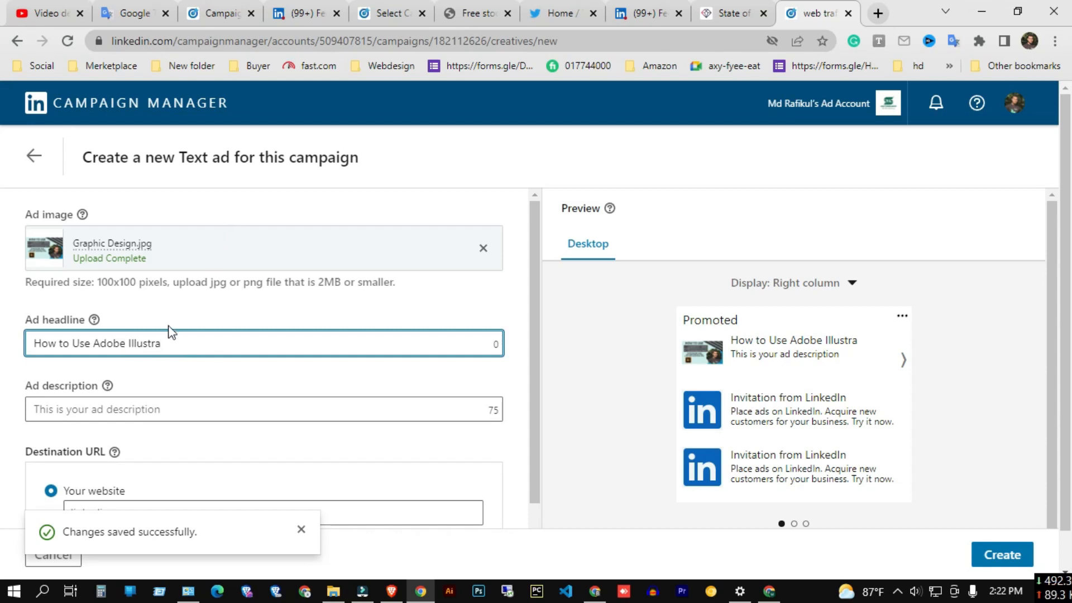
{"action": "mouse_move", "coordinate": [99, 342]}
{"action": "left_mouse_down"}
{"action": "mouse_move", "coordinate": [129, 348]}
{"action": "mouse_move", "coordinate": [104, 345]}
{"action": "left_mouse_up"}
{"action": "key", "text": "BackSpace"}
{"action": "key", "text": "BackSpace"}
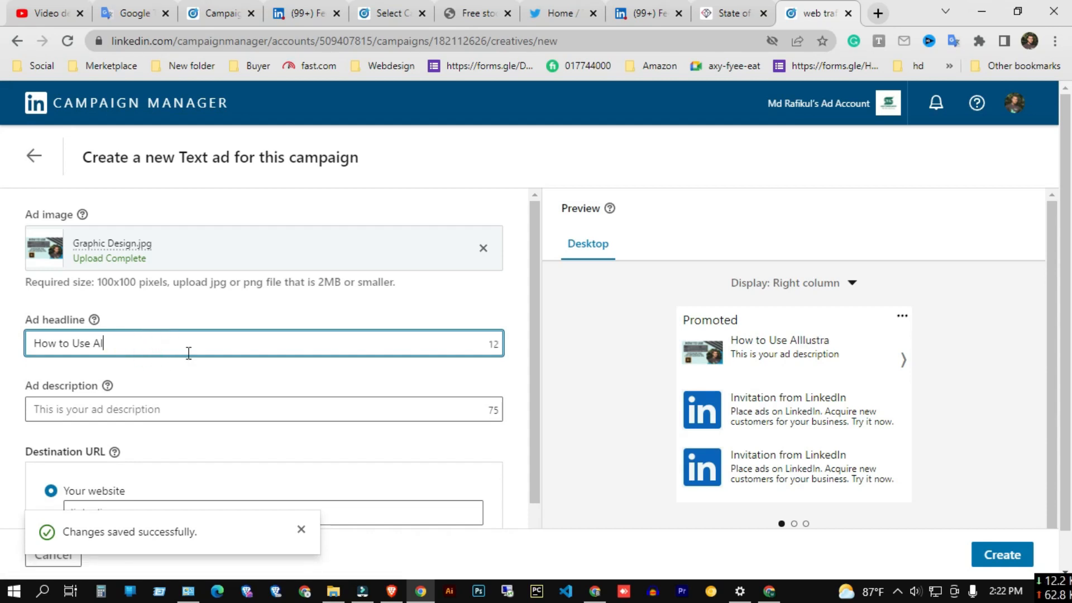
Clear the ad headline and paste How to Use AI back into it.
{"action": "left_click", "coordinate": [306, 412]}
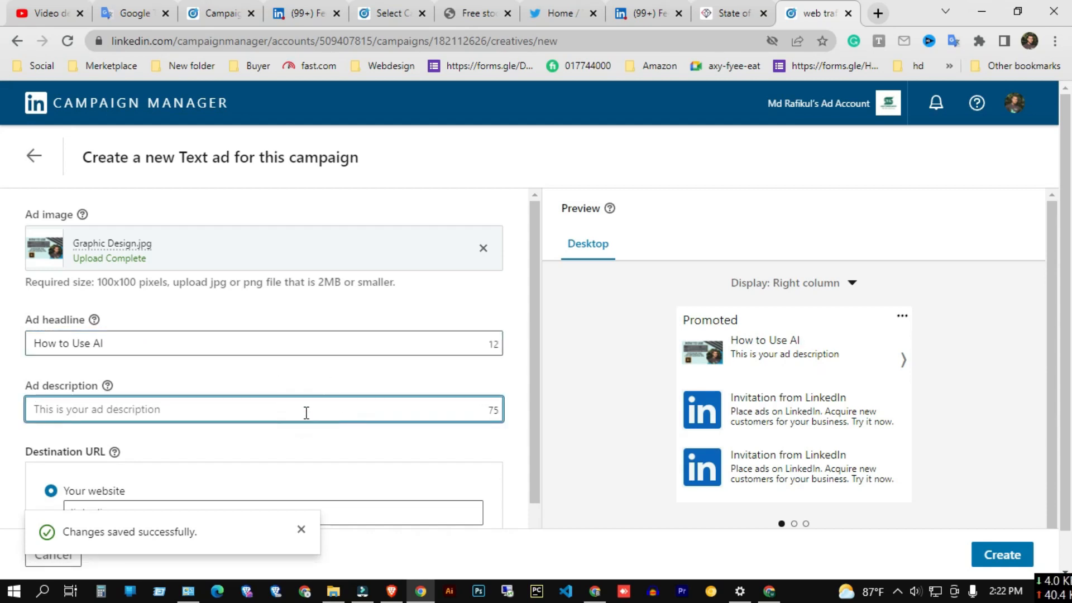
{"action": "left_click_drag", "start_coordinate": [174, 341], "coordinate": [33, 340]}
{"action": "key", "text": "ctrl+c"}
{"action": "key", "text": "BackSpace"}
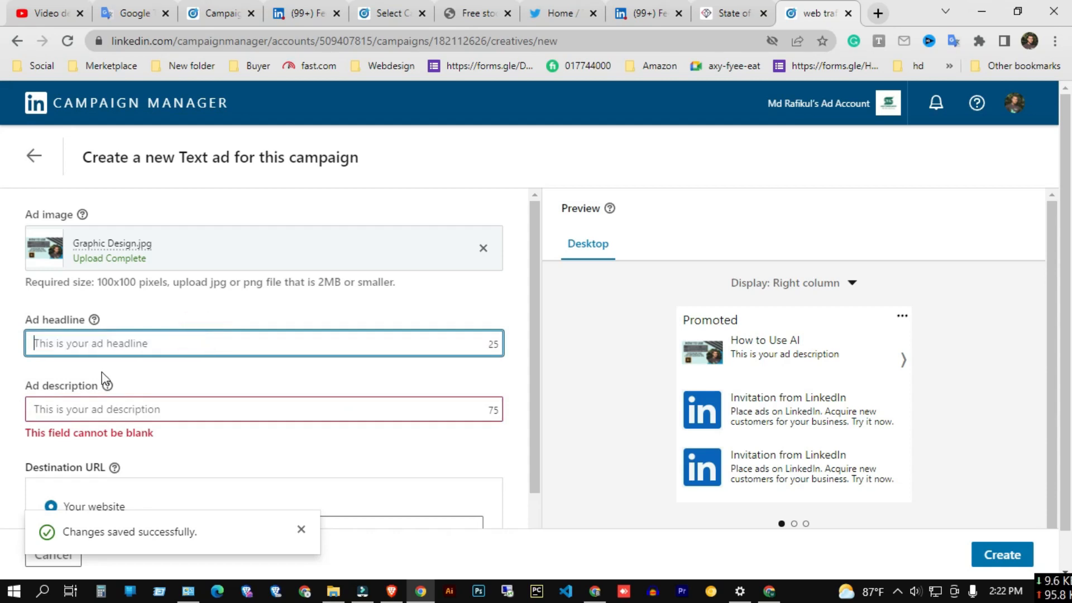
{"action": "left_click", "coordinate": [128, 340]}
{"action": "key", "text": "ctrl+v"}
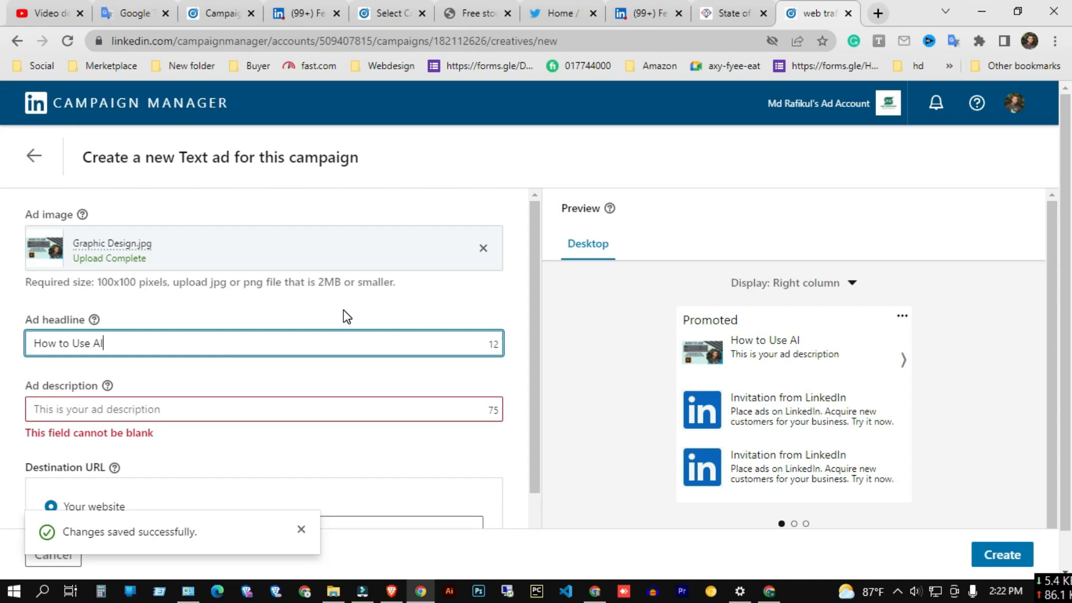
Copy the full YouTube video title and paste it into the ad description.
{"action": "left_click", "coordinate": [61, 7]}
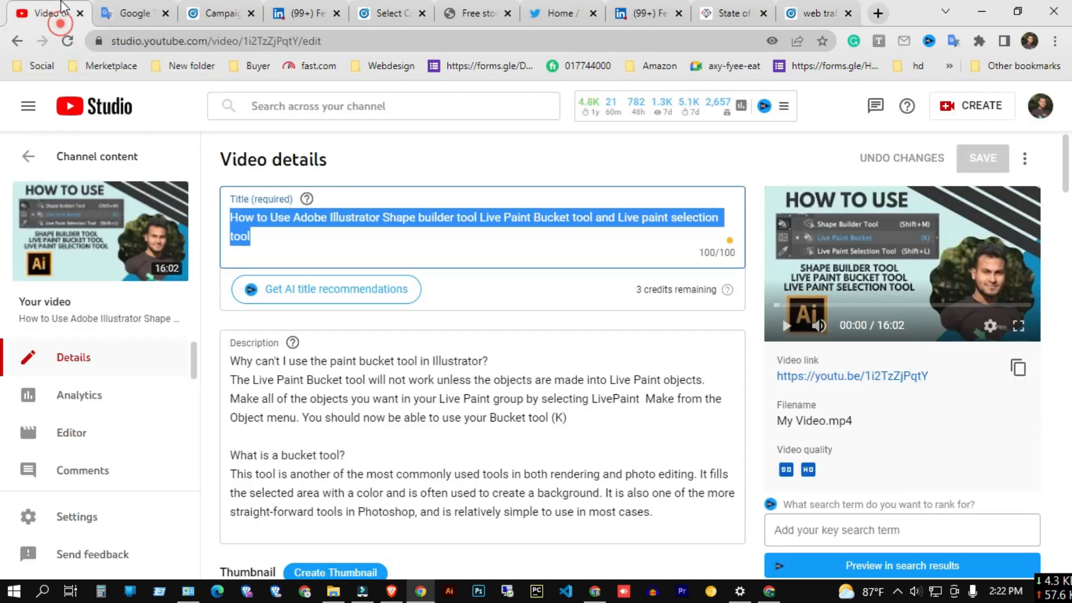
{"action": "left_click", "coordinate": [379, 240]}
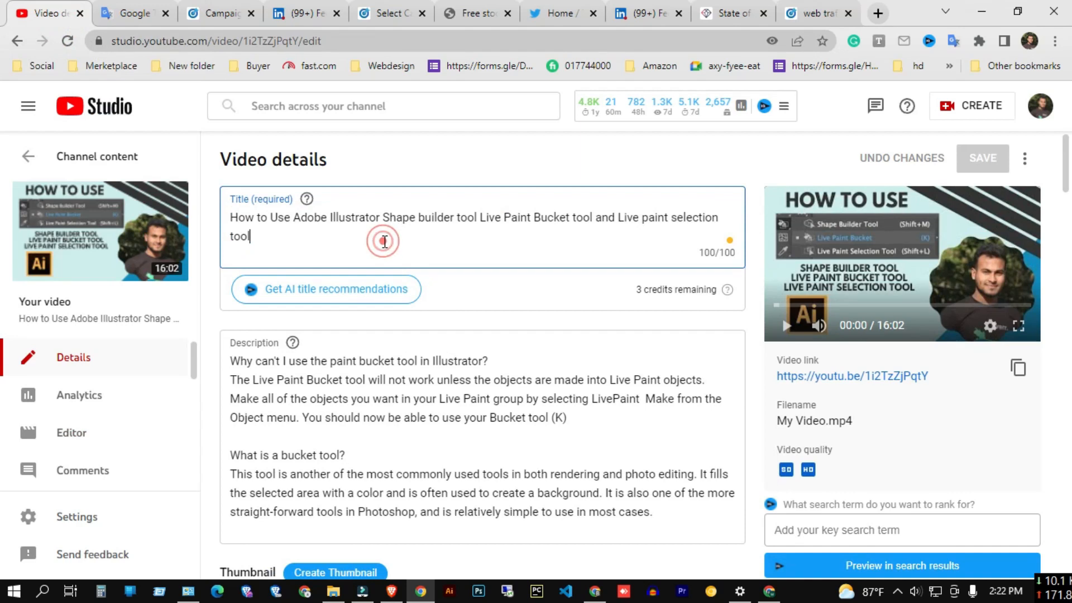
{"action": "triple_click", "coordinate": [291, 239]}
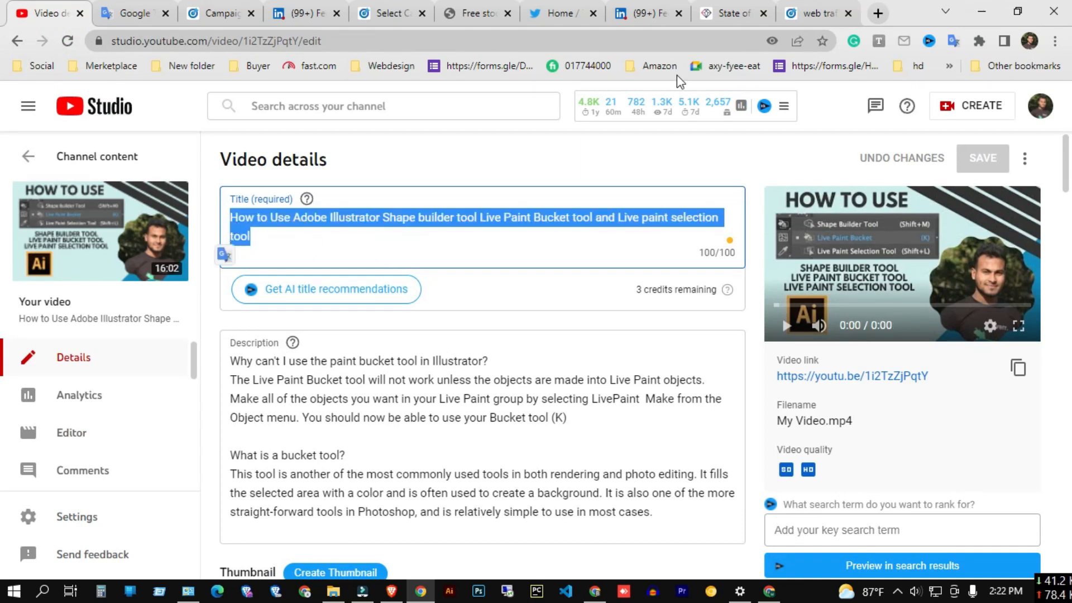
{"action": "left_click", "coordinate": [815, 13]}
{"action": "left_click", "coordinate": [203, 411]}
{"action": "type", "text": "How to Use Adobe Illustrator Shape builder tool Live Paint Bucket tool and"}
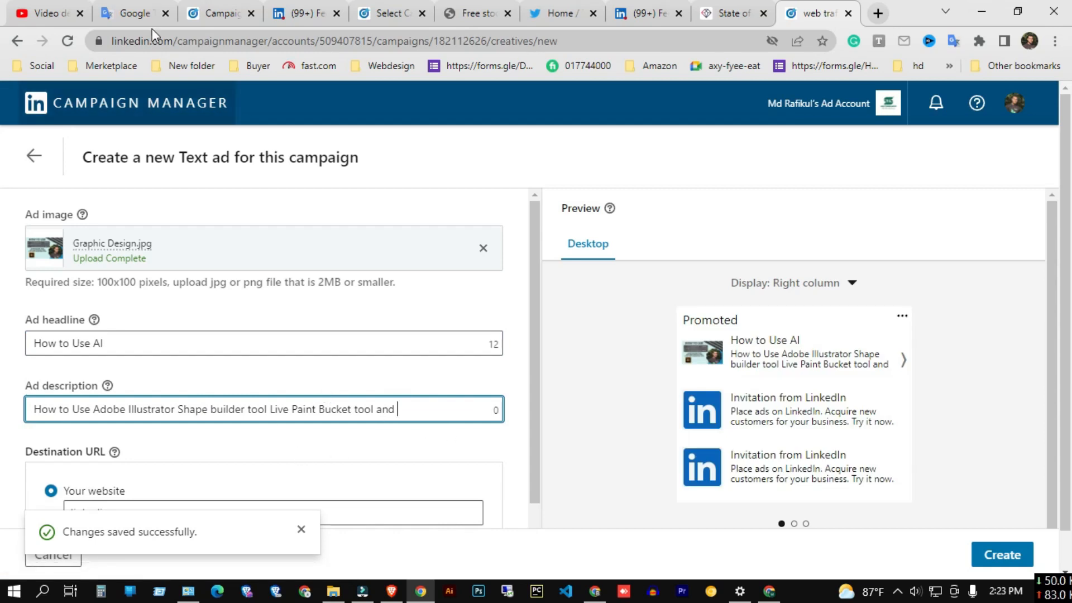
Replace the ad description with the title part Shape builder tool Live Paint Bucket tool and Live paint selection tool.
{"action": "left_click", "coordinate": [48, 12]}
{"action": "left_click", "coordinate": [407, 254]}
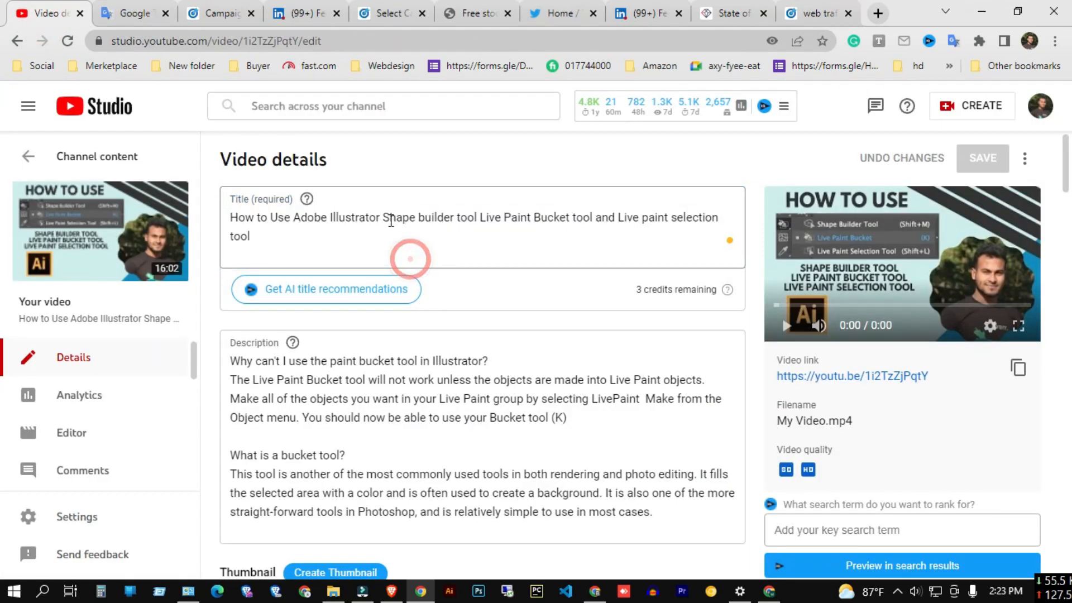
{"action": "left_click_drag", "start_coordinate": [382, 217], "coordinate": [404, 243]}
{"action": "key", "text": "ctrl+c"}
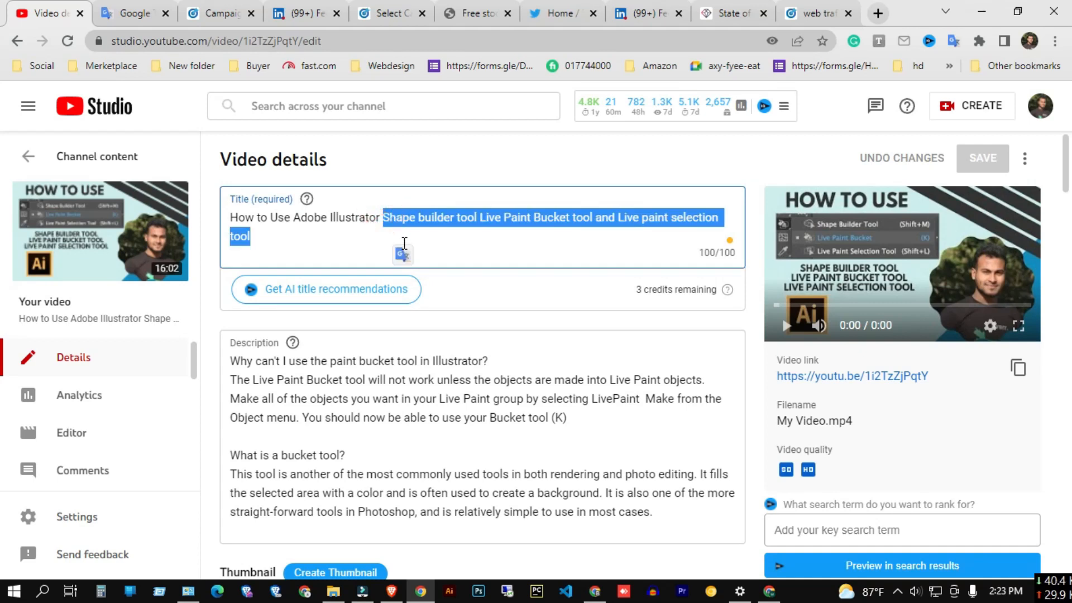
{"action": "left_click", "coordinate": [818, 13]}
{"action": "triple_click", "coordinate": [178, 409]}
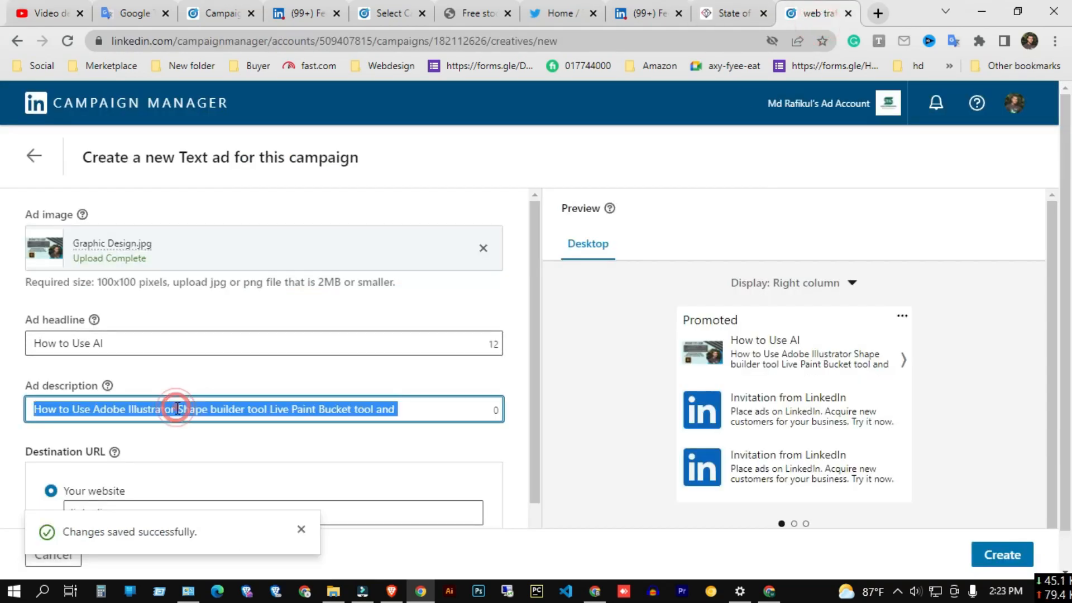
{"action": "key", "text": "ctrl+v"}
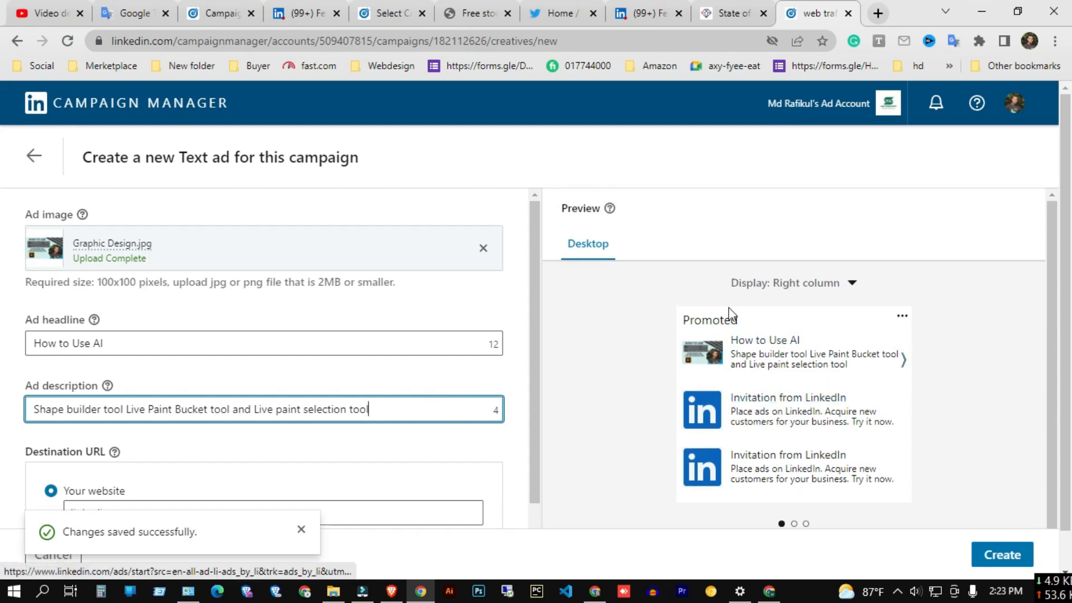
Preview the ad in the Right column, Top banner (small) and Top banner (large) display layouts.
{"action": "scroll", "coordinate": [872, 419], "scroll_direction": "down", "scroll_amount": 2}
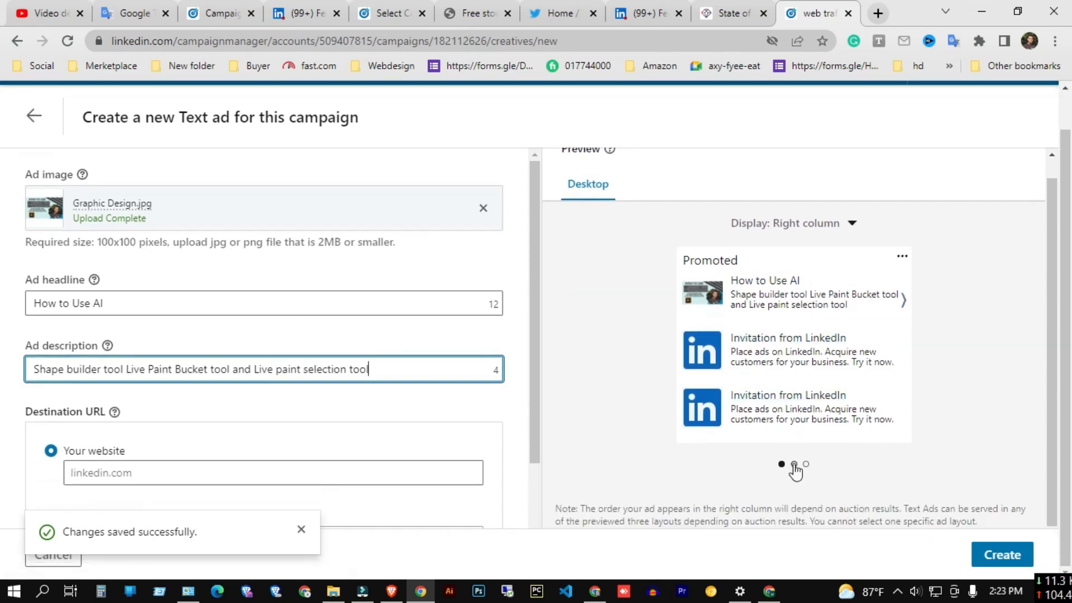
{"action": "left_click", "coordinate": [793, 464]}
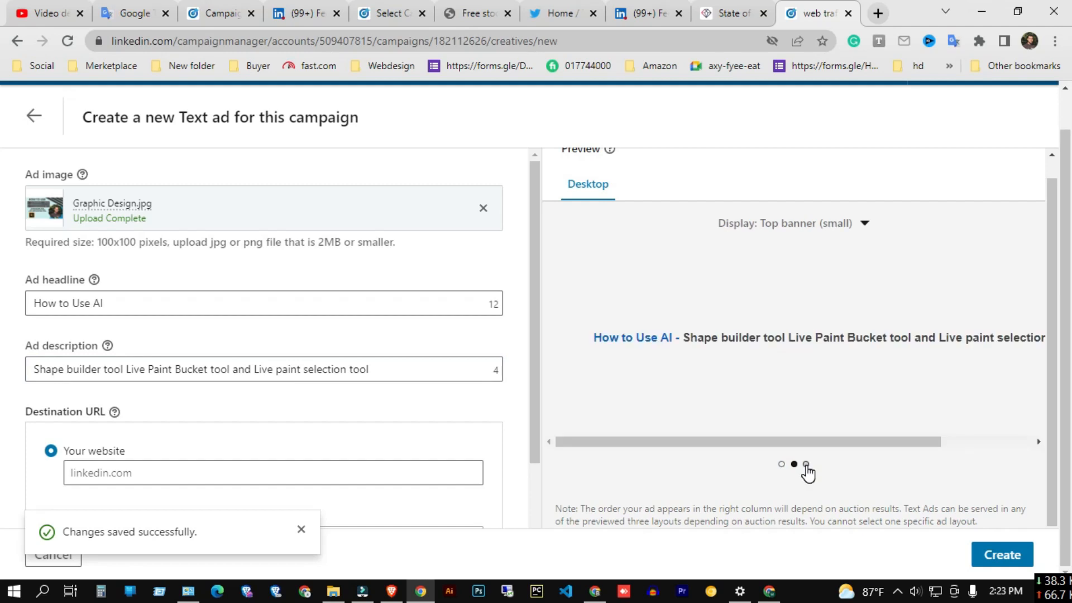
{"action": "left_click", "coordinate": [806, 463]}
{"action": "scroll", "coordinate": [769, 368], "scroll_direction": "up", "scroll_amount": 1}
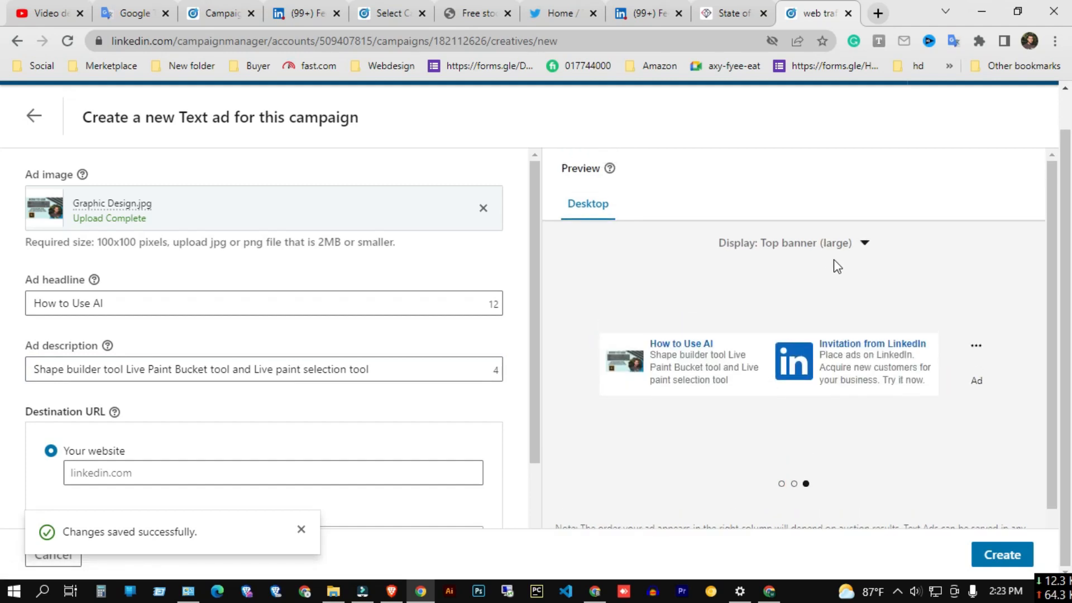
{"action": "left_click", "coordinate": [865, 249]}
{"action": "left_click", "coordinate": [745, 277]}
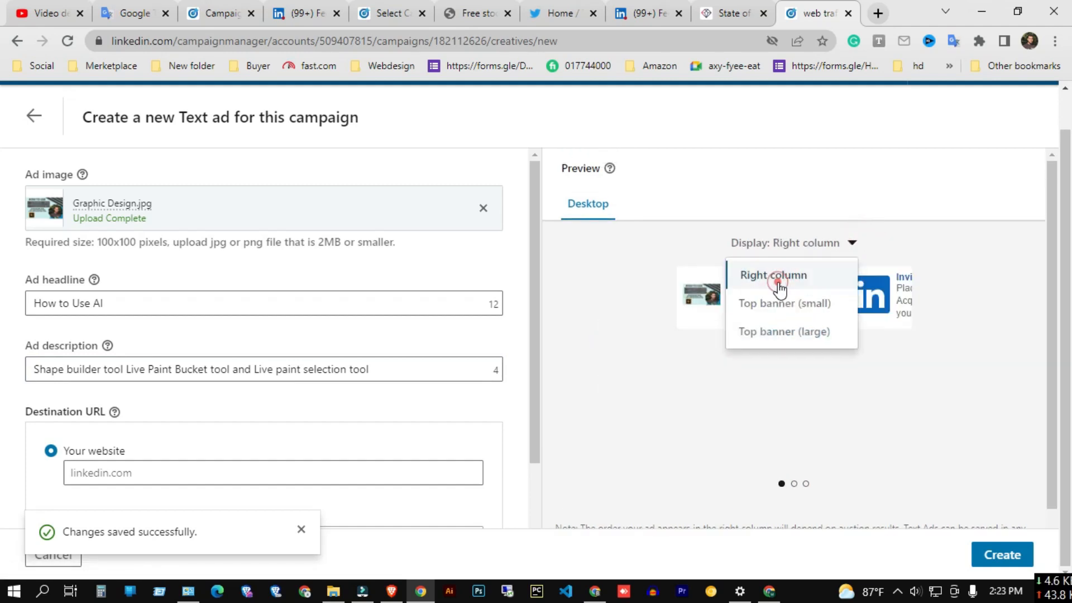
{"action": "left_click", "coordinate": [851, 244]}
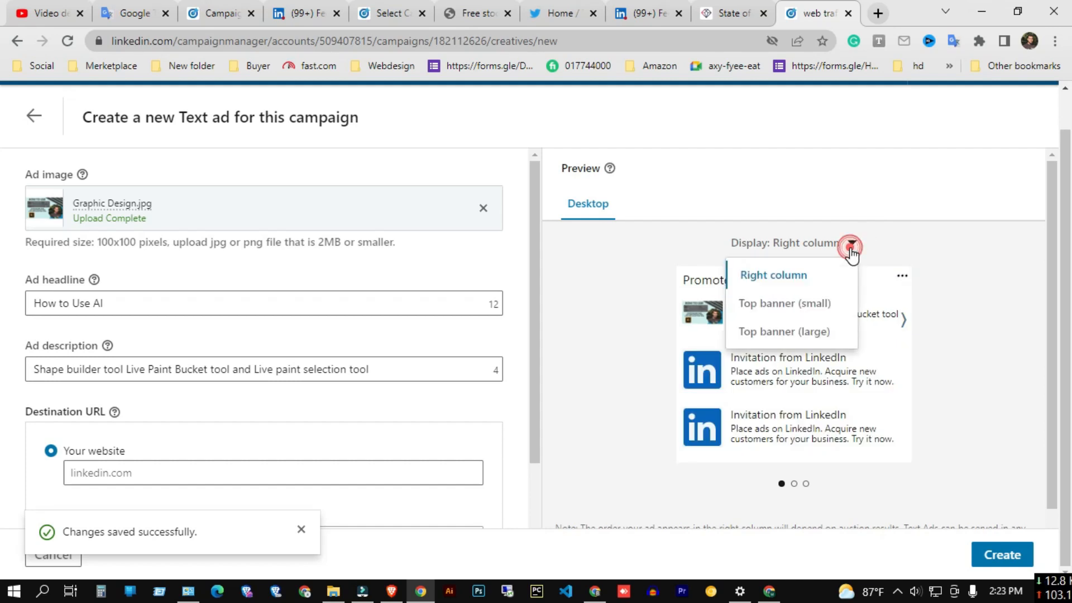
{"action": "left_click", "coordinate": [802, 311]}
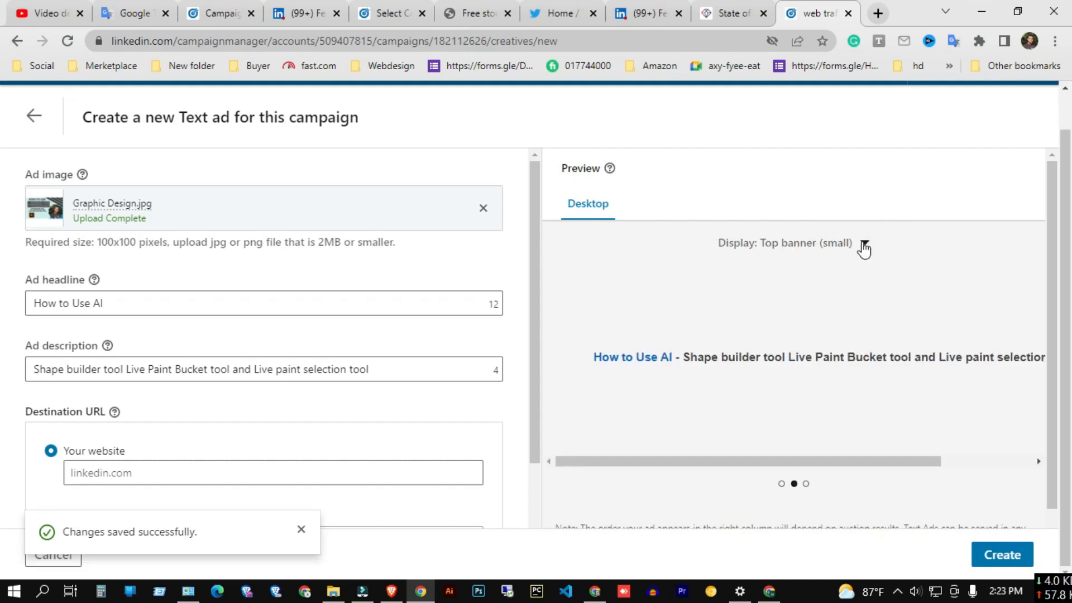
{"action": "left_click", "coordinate": [863, 251]}
{"action": "left_click", "coordinate": [806, 330]}
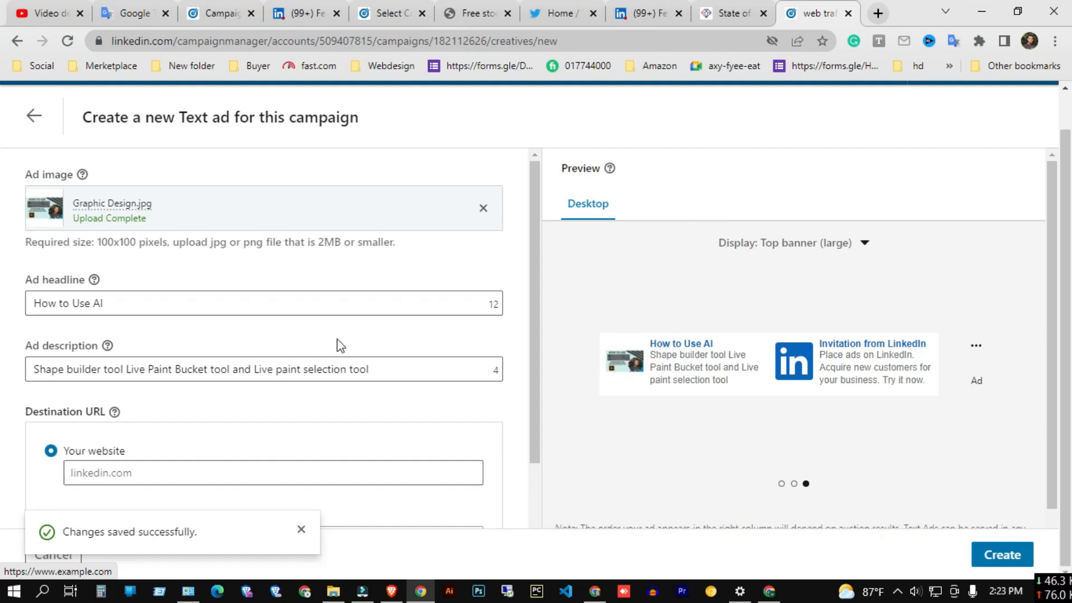
{"action": "left_click", "coordinate": [122, 303]}
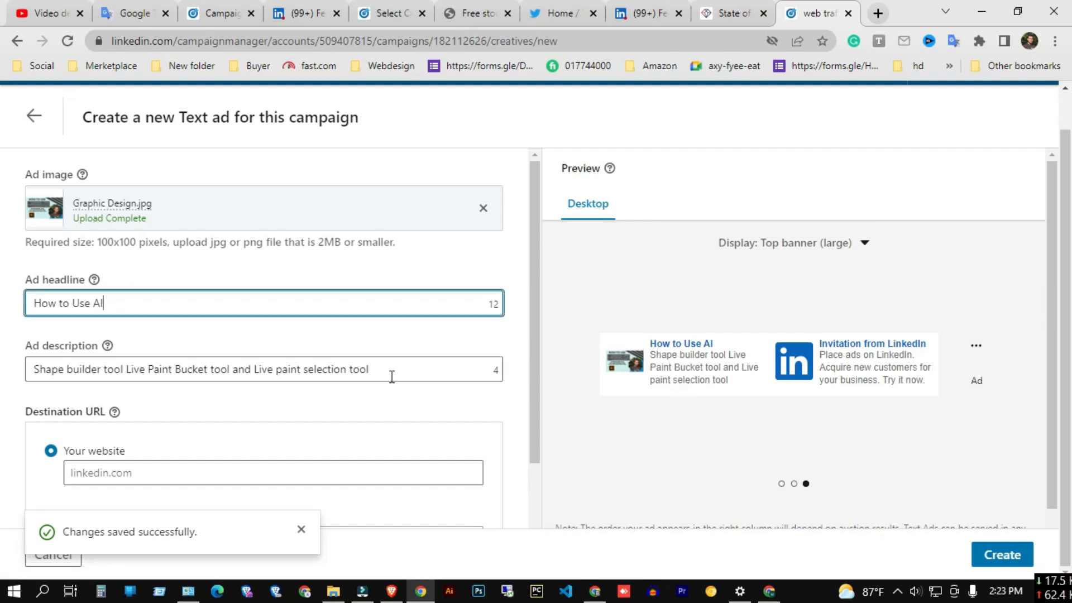
{"action": "left_click", "coordinate": [649, 357]}
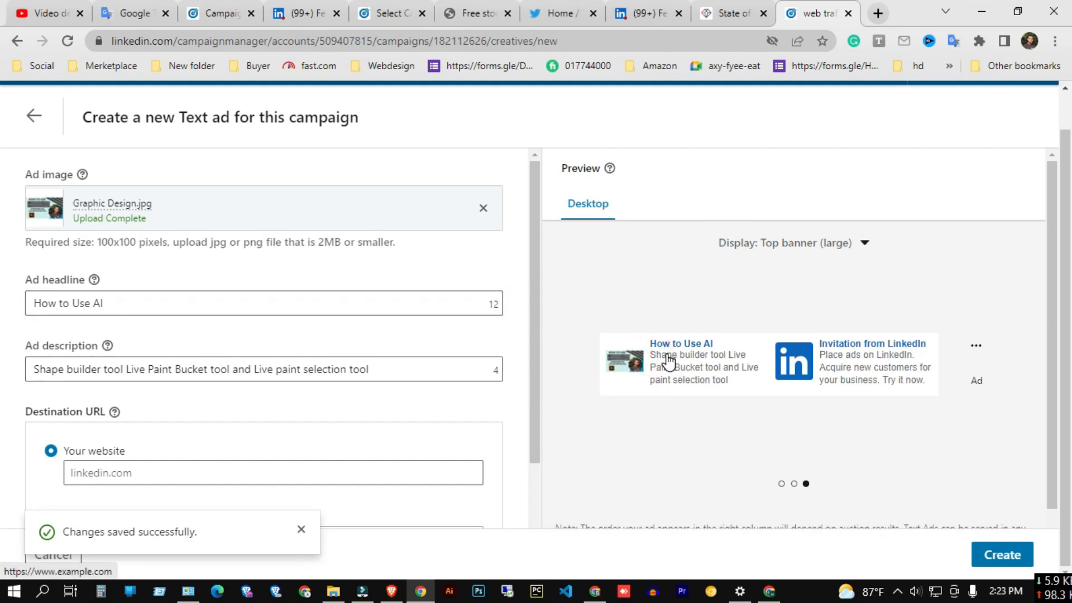
{"action": "scroll", "coordinate": [455, 340], "scroll_direction": "down", "scroll_amount": 2}
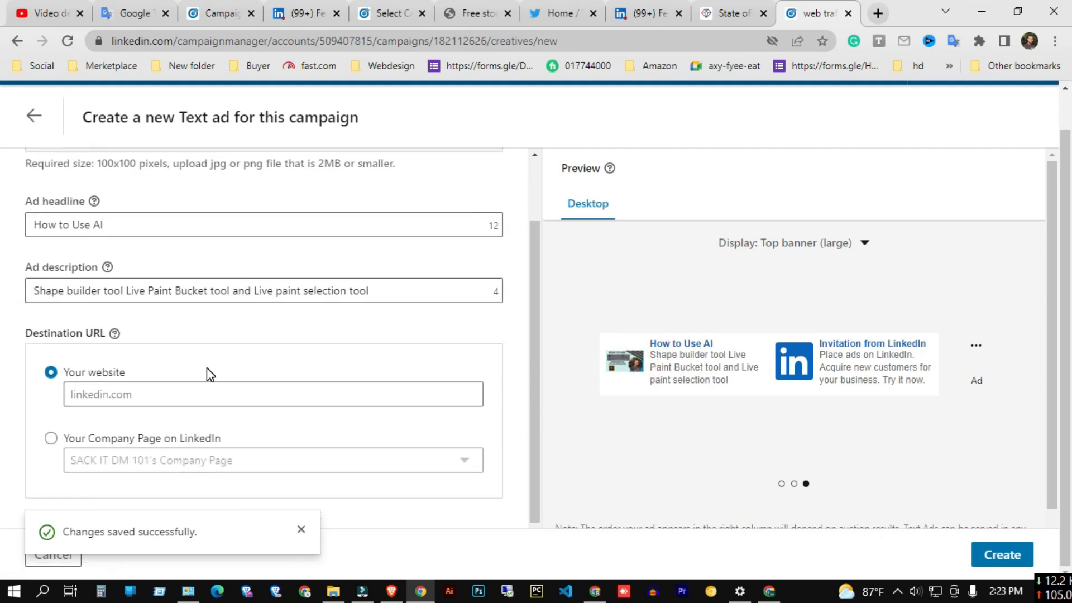
{"action": "scroll", "coordinate": [206, 368], "scroll_direction": "down", "scroll_amount": 1}
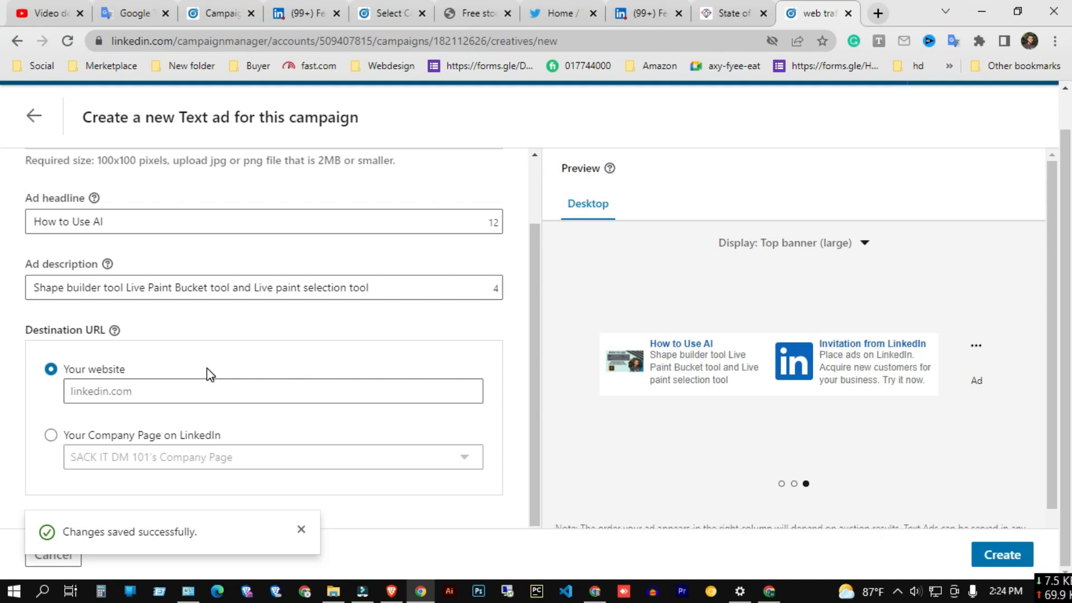
{"action": "left_click", "coordinate": [51, 434]}
{"action": "left_click", "coordinate": [248, 456]}
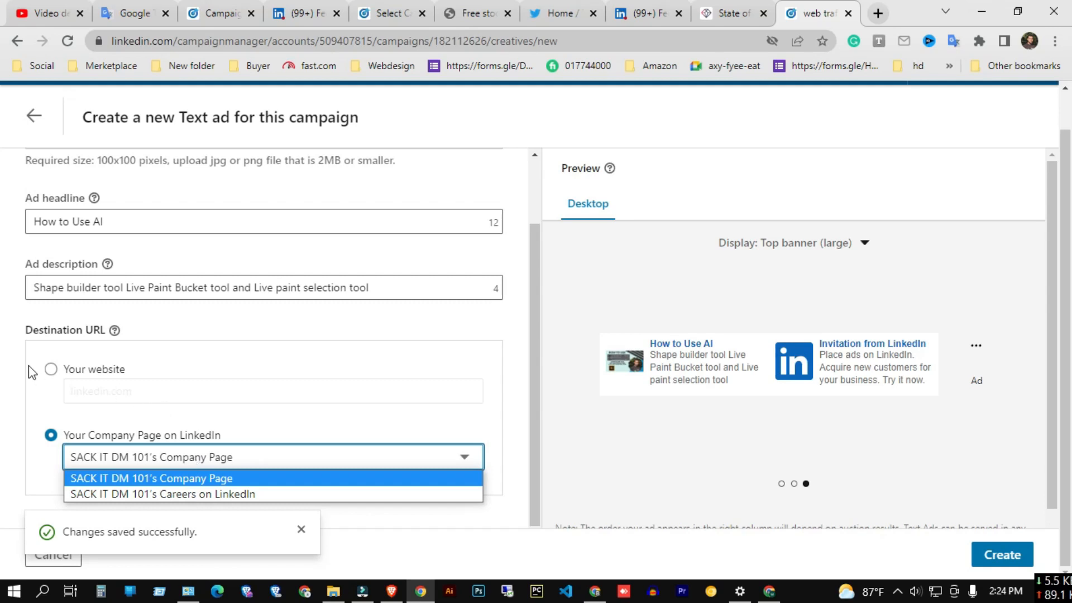
{"action": "left_click", "coordinate": [50, 370]}
Copy the YouTube video's share link and paste it as the Your website destination URL.
{"action": "left_click", "coordinate": [172, 400]}
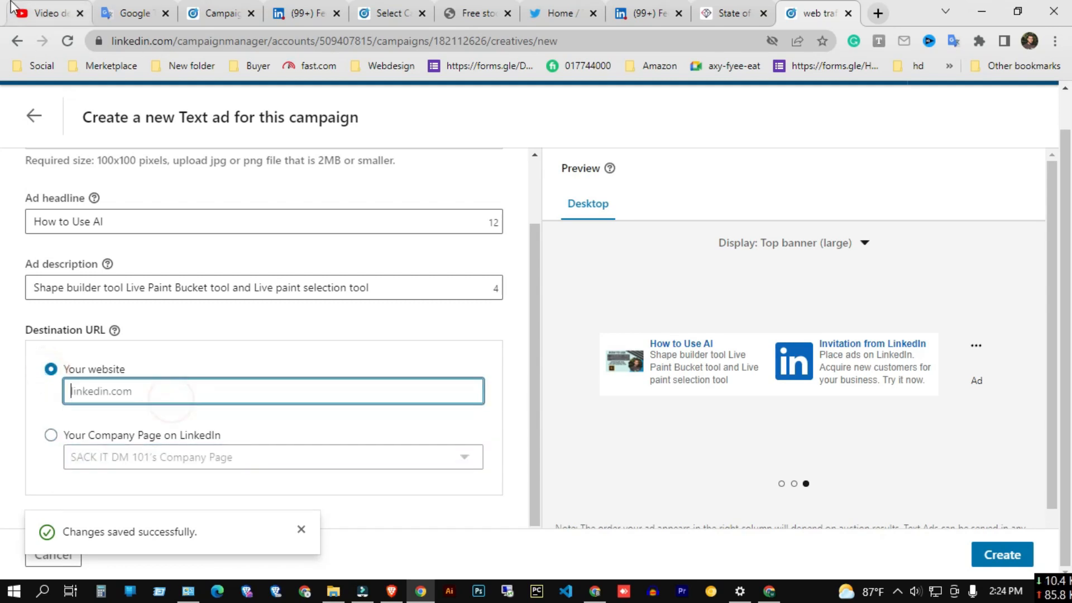
{"action": "left_click", "coordinate": [28, 16]}
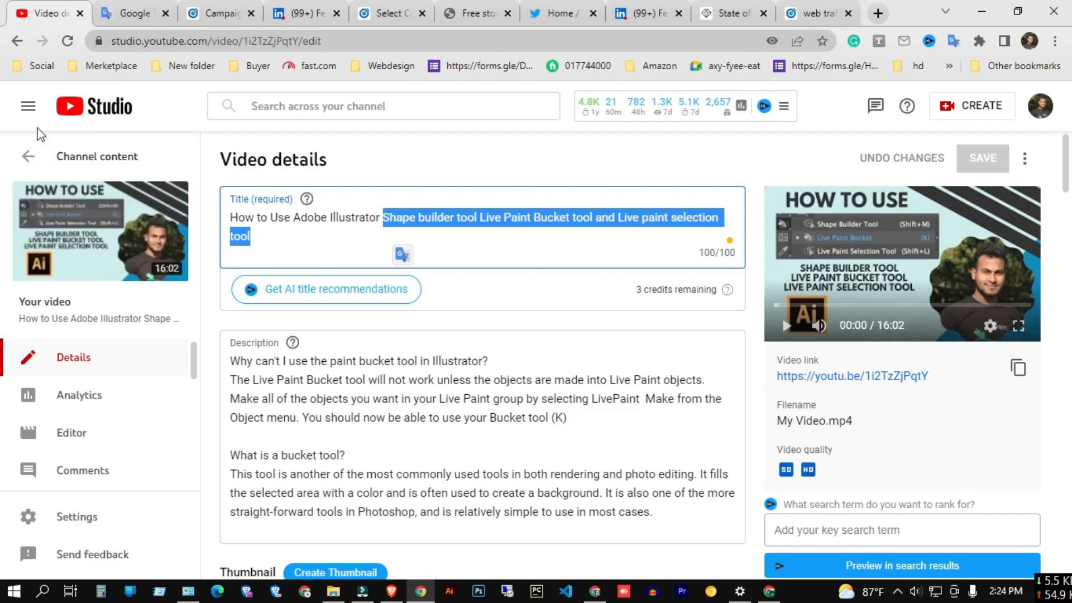
{"action": "left_click", "coordinate": [26, 162]}
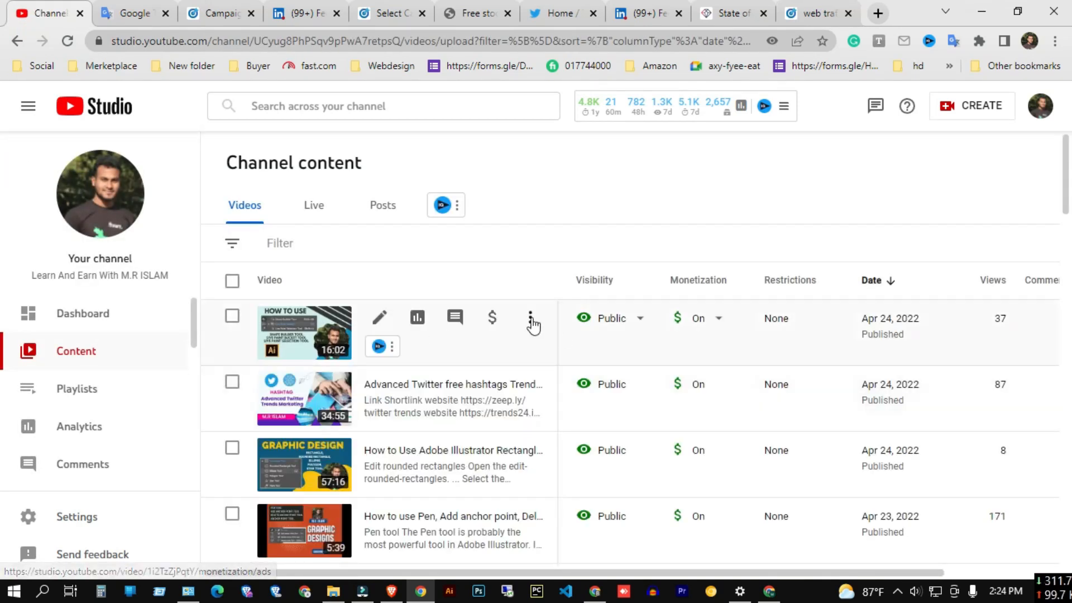
{"action": "left_click", "coordinate": [530, 318]}
{"action": "left_click", "coordinate": [455, 368]}
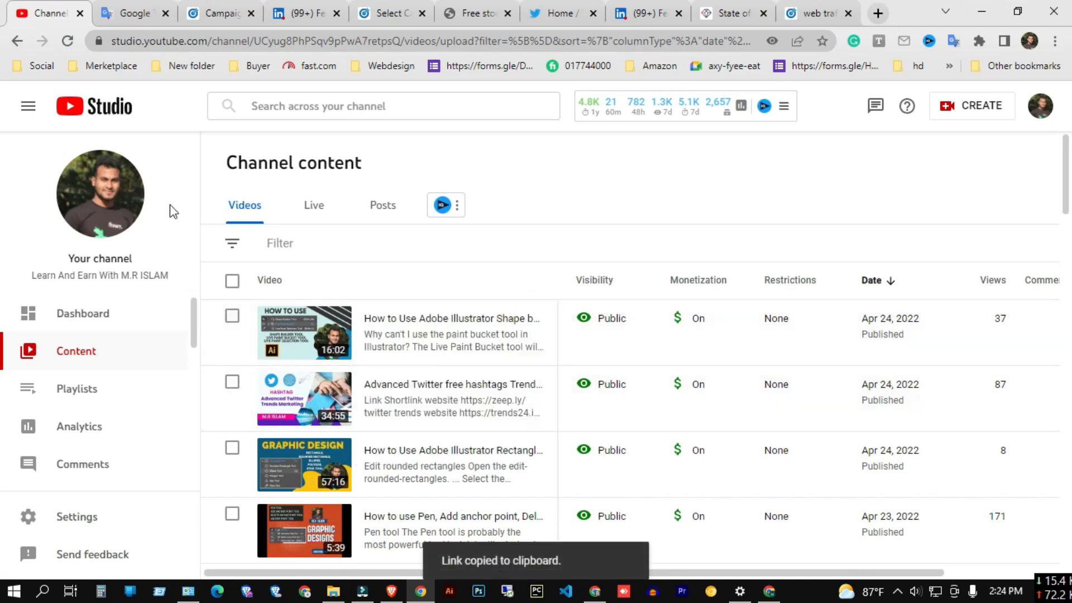
{"action": "left_click", "coordinate": [838, 13]}
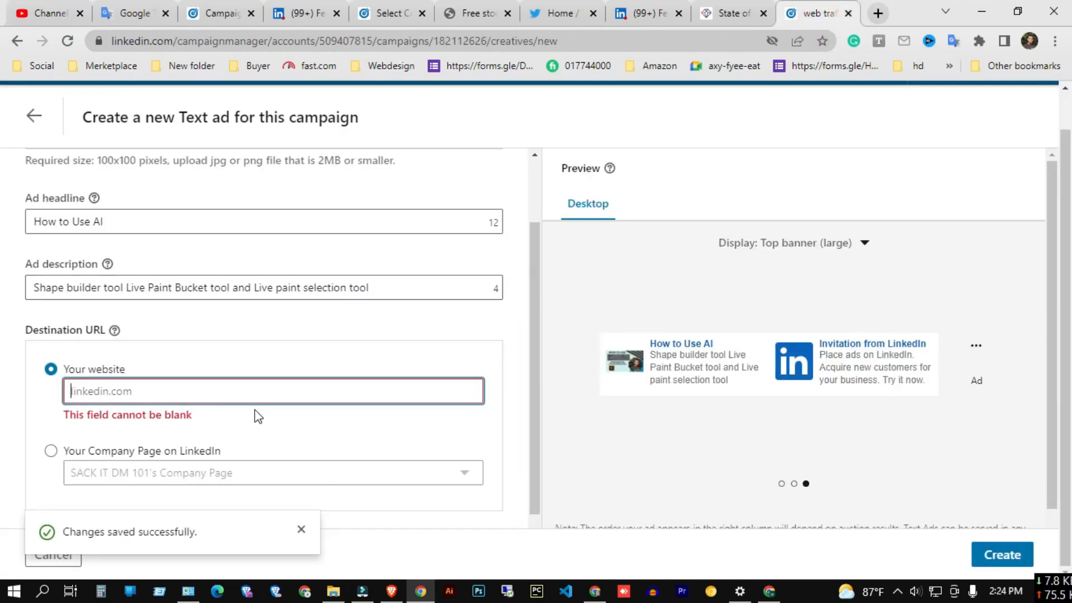
{"action": "key", "text": "ctrl+v"}
{"action": "left_click", "coordinate": [245, 349]}
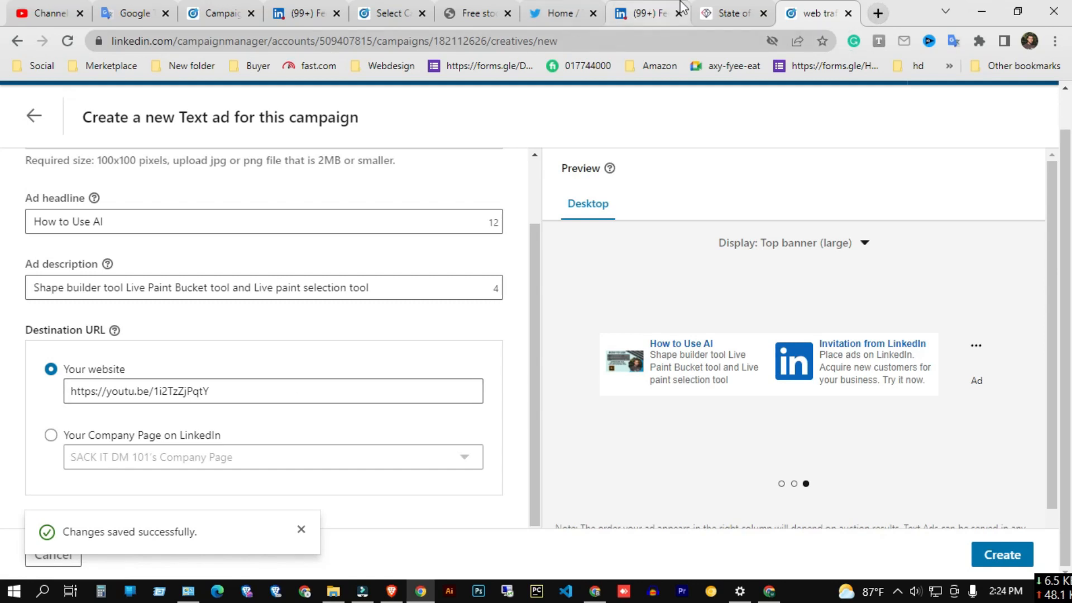
Search Google for how to use adobe illustrator and browse the Adobe Illustrator tutorials page.
{"action": "left_click", "coordinate": [725, 12]}
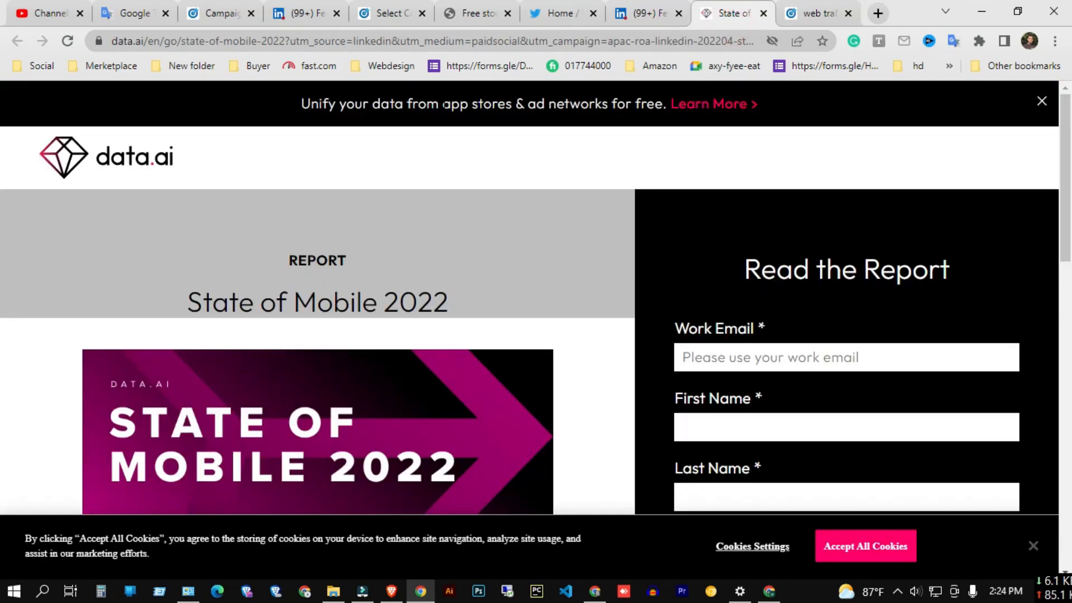
{"action": "left_click", "coordinate": [474, 15]}
{"action": "left_click", "coordinate": [434, 42]}
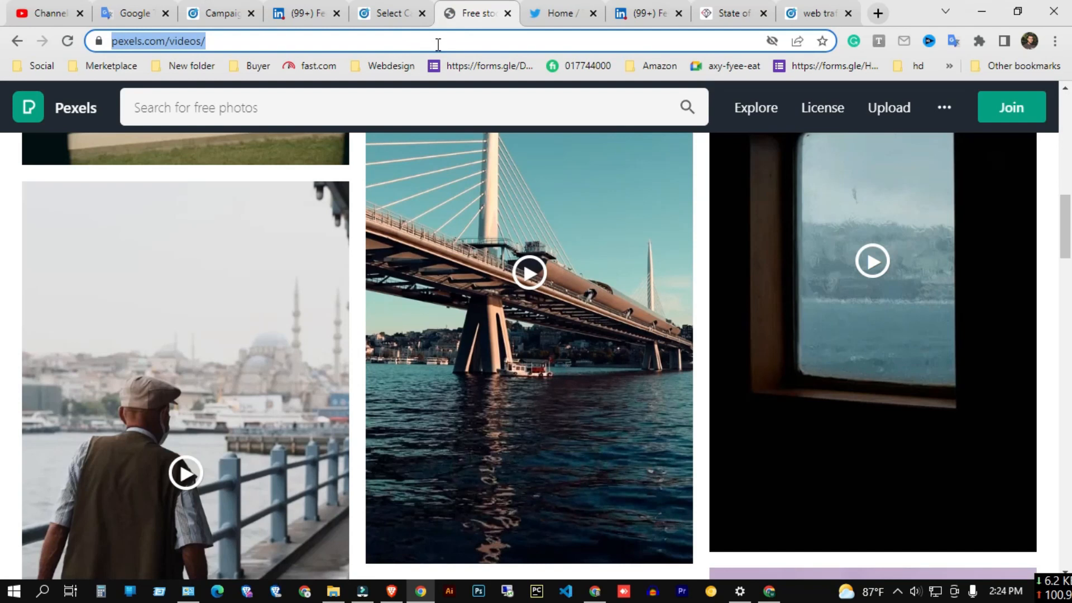
{"action": "type", "text": "how to use adobe ill"}
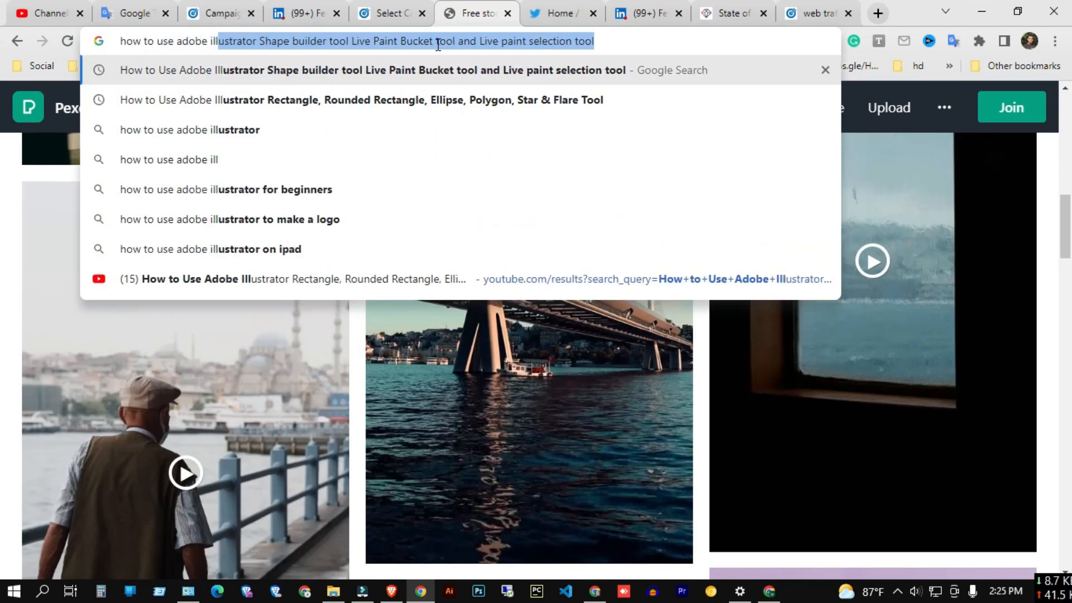
{"action": "type", "text": "ustarrot"}
{"action": "key", "text": "Return"}
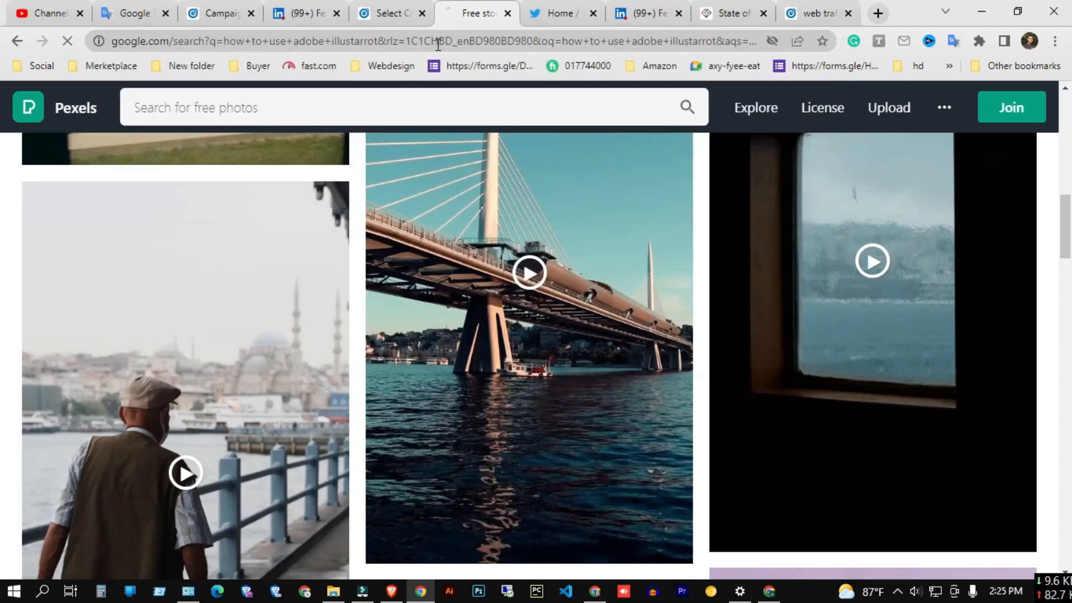
{"action": "left_click", "coordinate": [379, 234]}
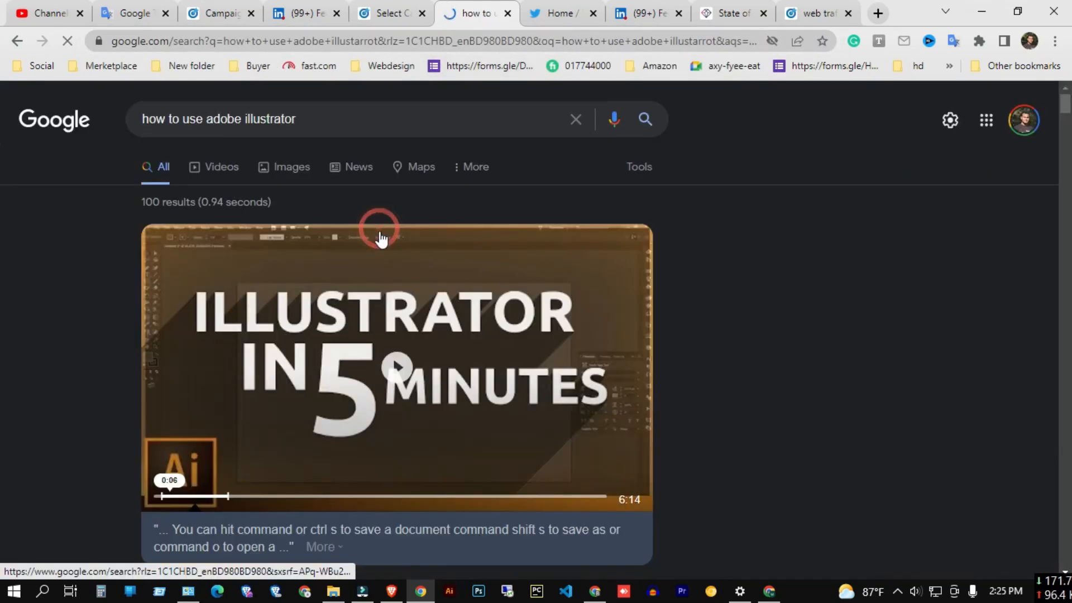
{"action": "scroll", "coordinate": [366, 279], "scroll_direction": "down", "scroll_amount": 10}
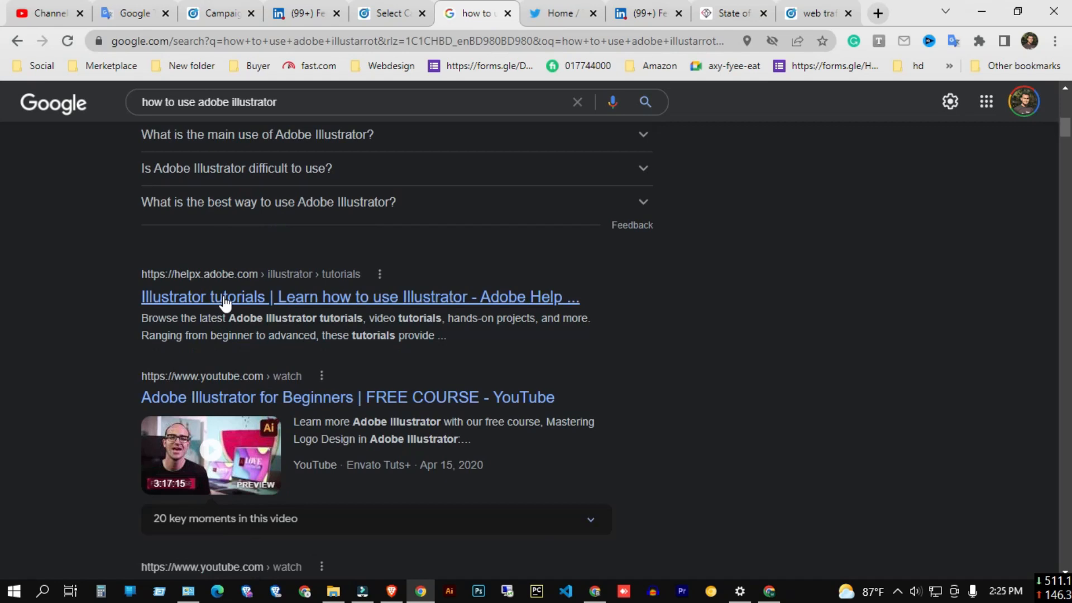
{"action": "scroll", "coordinate": [267, 312], "scroll_direction": "down", "scroll_amount": 3}
{"action": "scroll", "coordinate": [272, 322], "scroll_direction": "up", "scroll_amount": 4}
{"action": "left_click", "coordinate": [276, 375]}
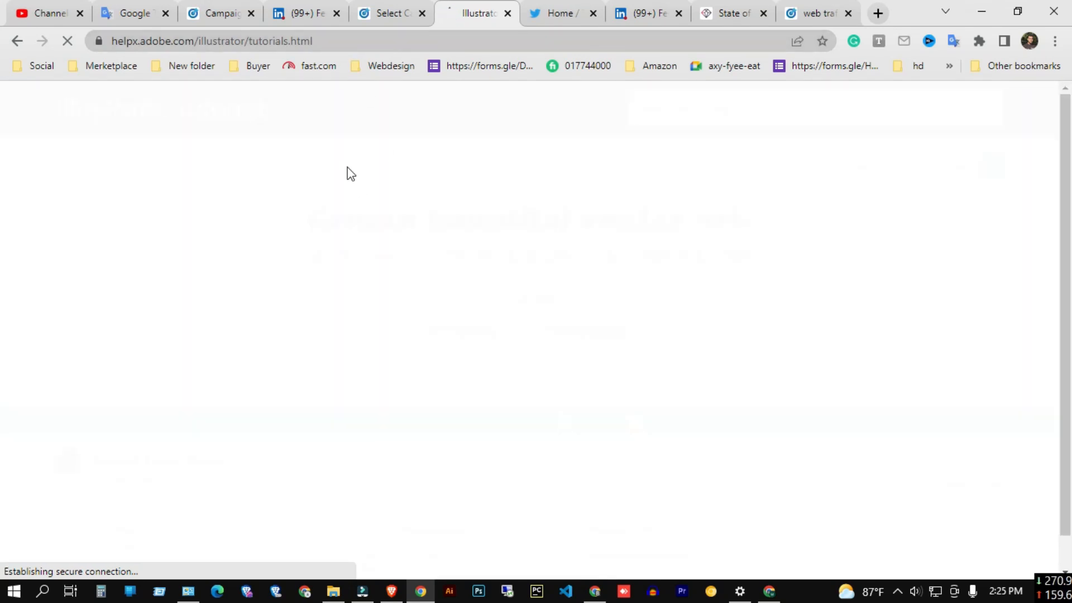
{"action": "scroll", "coordinate": [471, 229], "scroll_direction": "down", "scroll_amount": 8}
{"action": "scroll", "coordinate": [473, 230], "scroll_direction": "down", "scroll_amount": 8}
{"action": "left_click", "coordinate": [771, 229]}
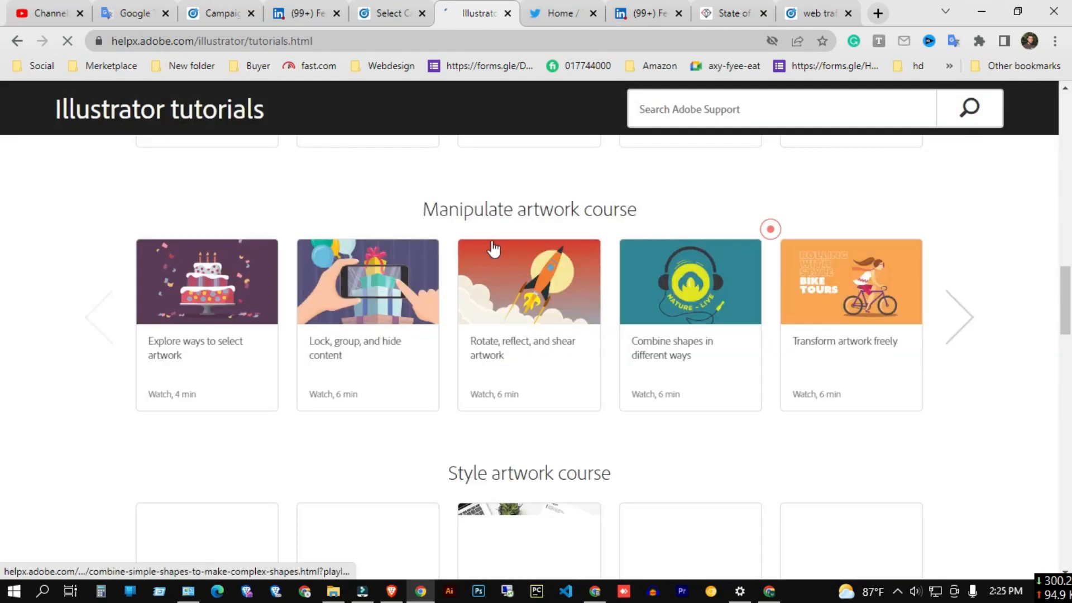
Review the ad preview again in the Right column, Top banner (small) and Top banner (large) layouts.
{"action": "left_click", "coordinate": [815, 14]}
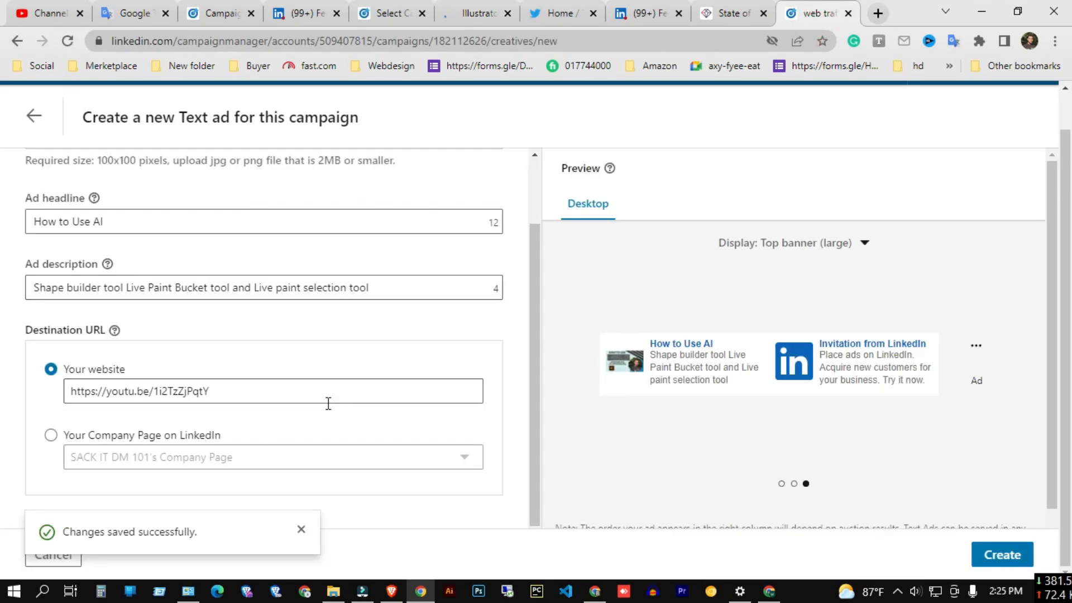
{"action": "scroll", "coordinate": [826, 287], "scroll_direction": "up", "scroll_amount": 1}
{"action": "left_click", "coordinate": [832, 283]}
{"action": "left_click", "coordinate": [762, 327]}
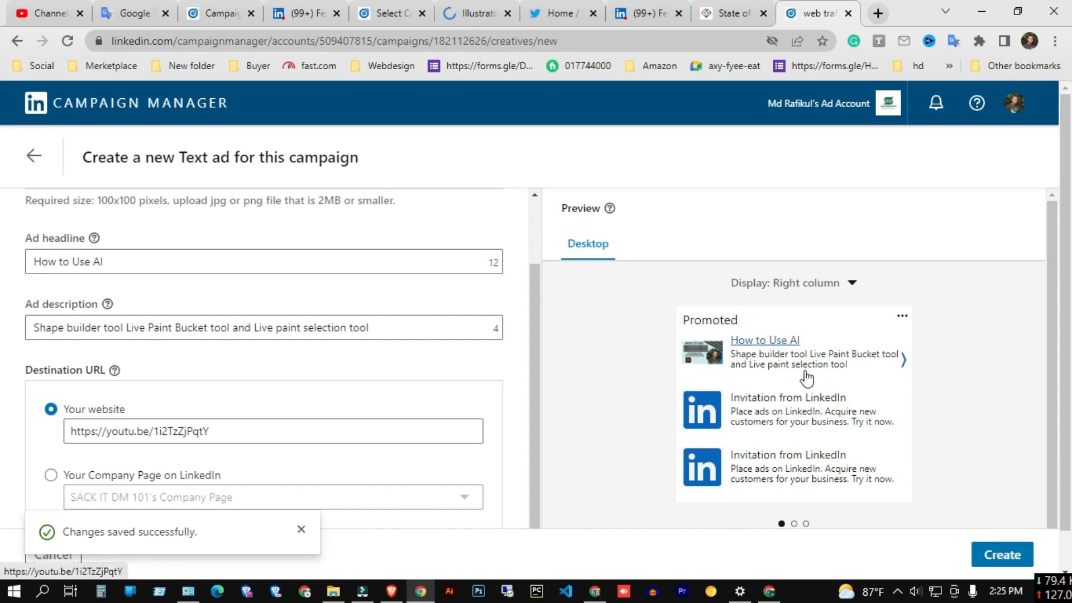
{"action": "left_click", "coordinate": [847, 282]}
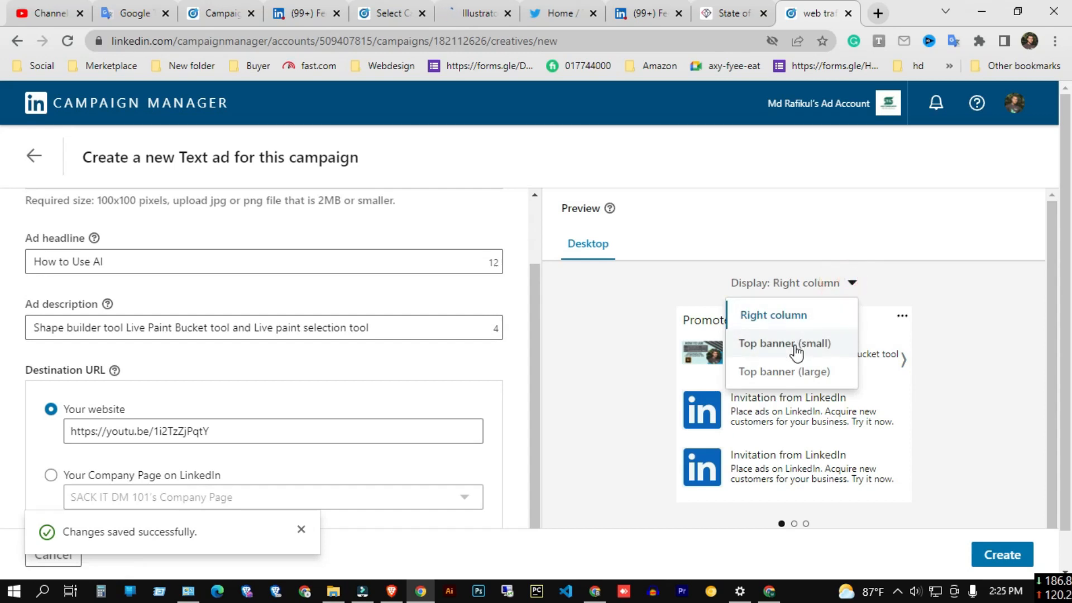
{"action": "left_click", "coordinate": [796, 346]}
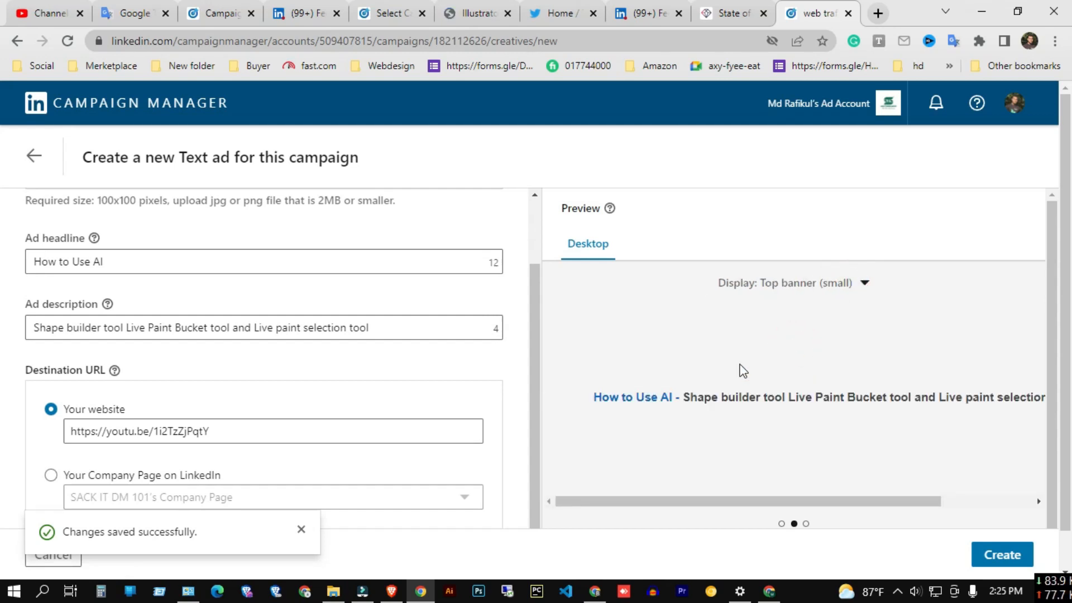
{"action": "left_click_drag", "start_coordinate": [735, 501], "coordinate": [696, 507]}
{"action": "left_click", "coordinate": [864, 282]}
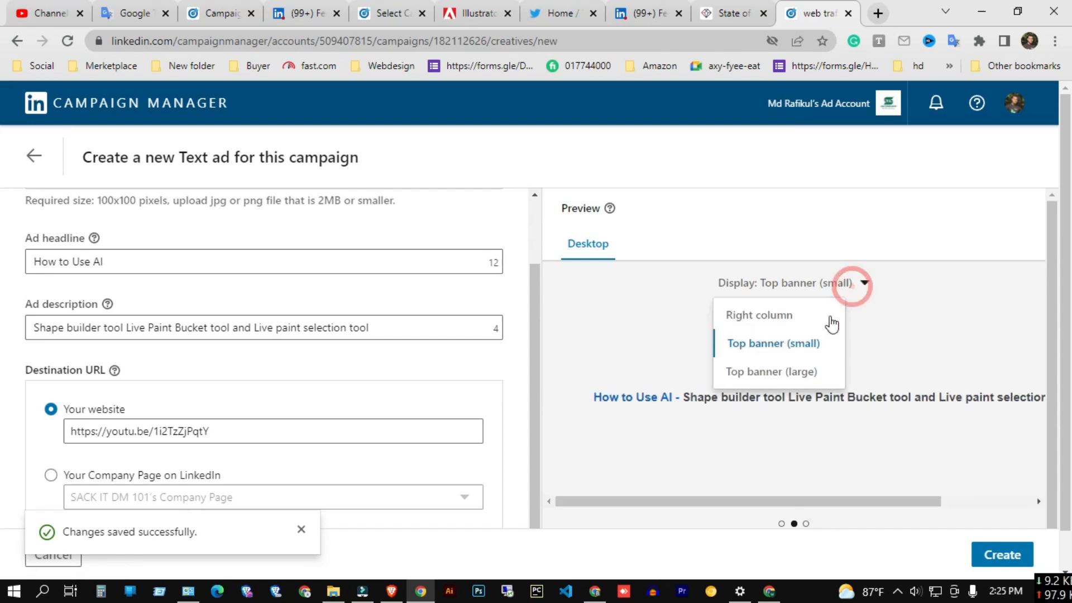
{"action": "left_click", "coordinate": [787, 373]}
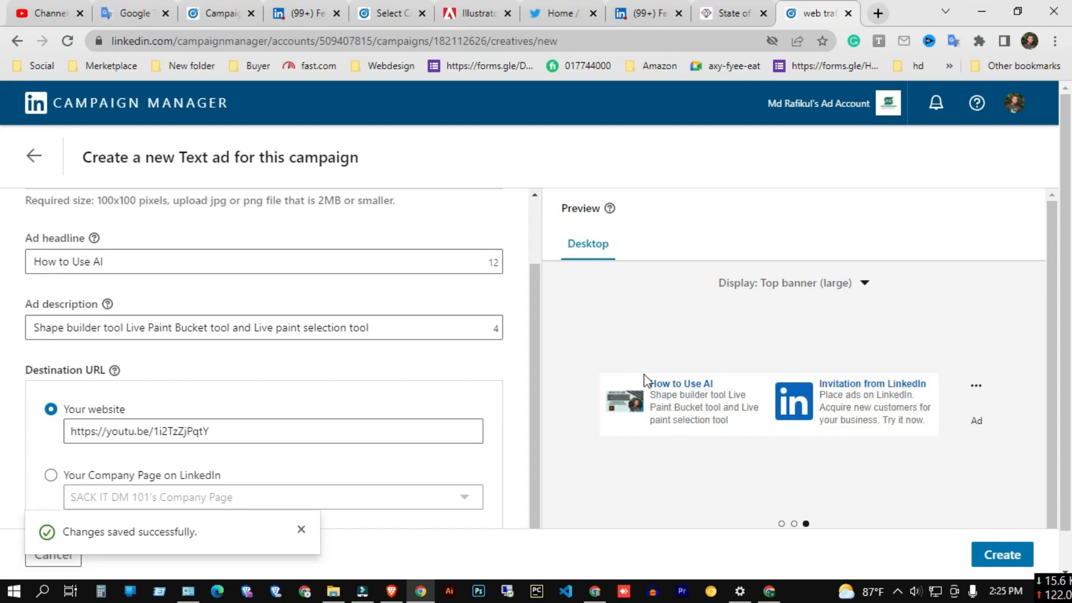
Create the text ad and continue to the Review & Launch step.
{"action": "scroll", "coordinate": [499, 414], "scroll_direction": "down", "scroll_amount": 1}
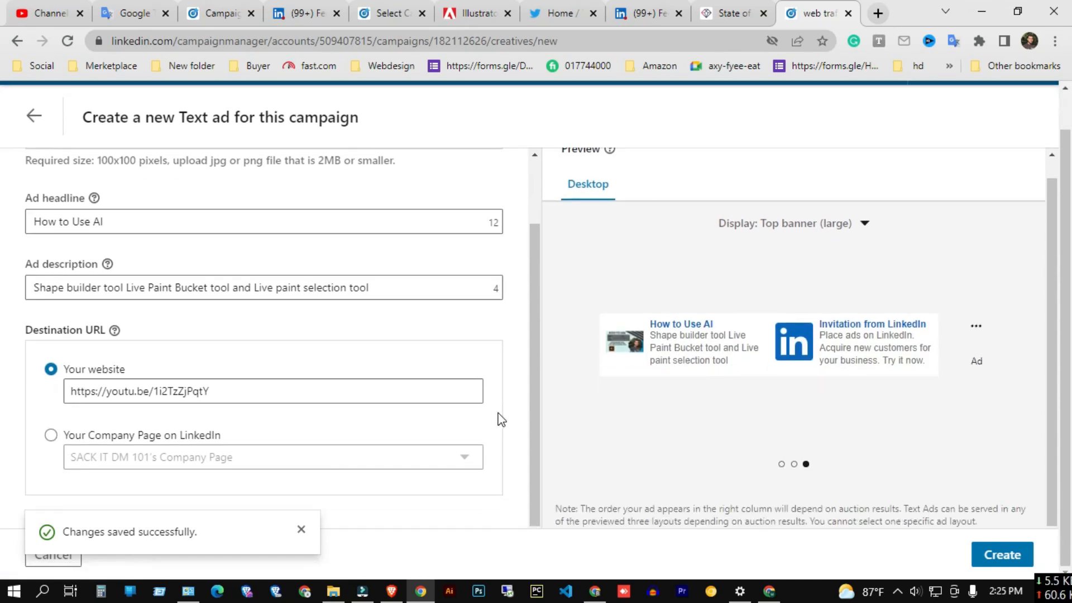
{"action": "left_click", "coordinate": [993, 554]}
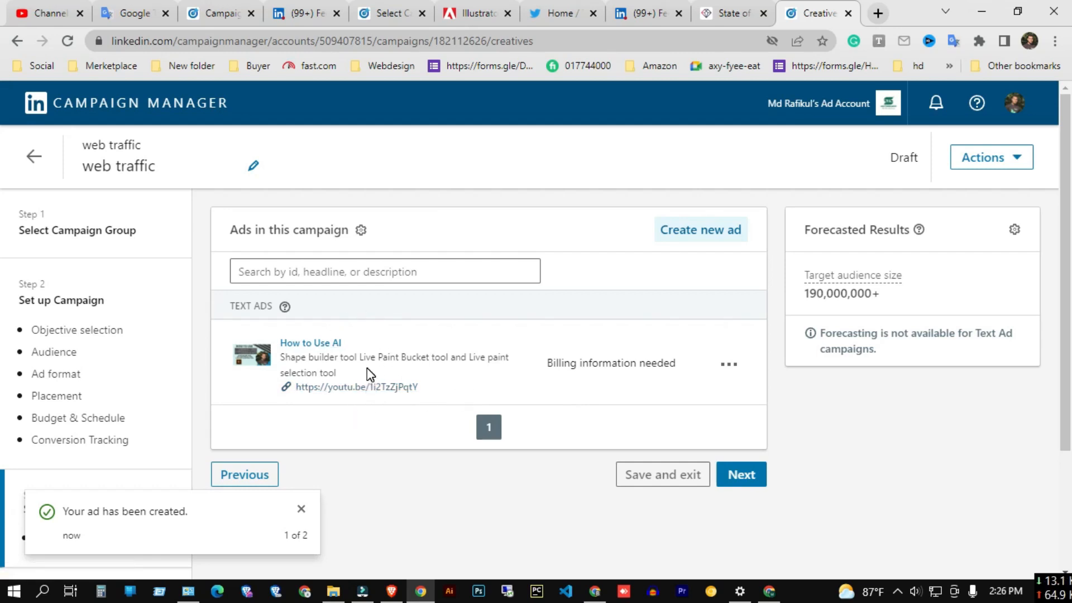
{"action": "left_click", "coordinate": [744, 474]}
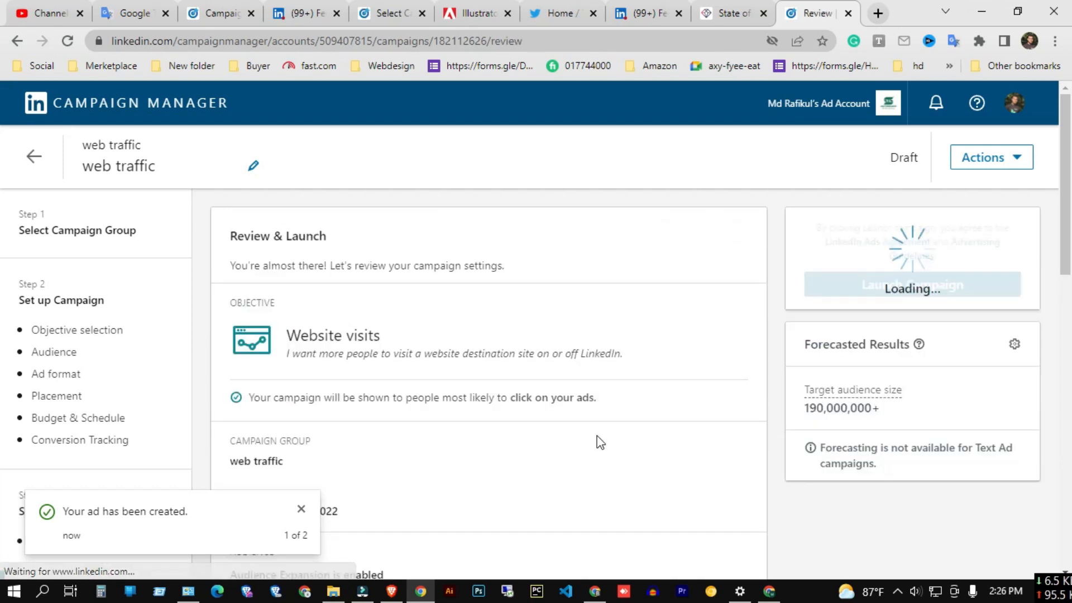
Review the campaign settings summary on the Review & Launch page.
{"action": "scroll", "coordinate": [522, 403], "scroll_direction": "down", "scroll_amount": 10}
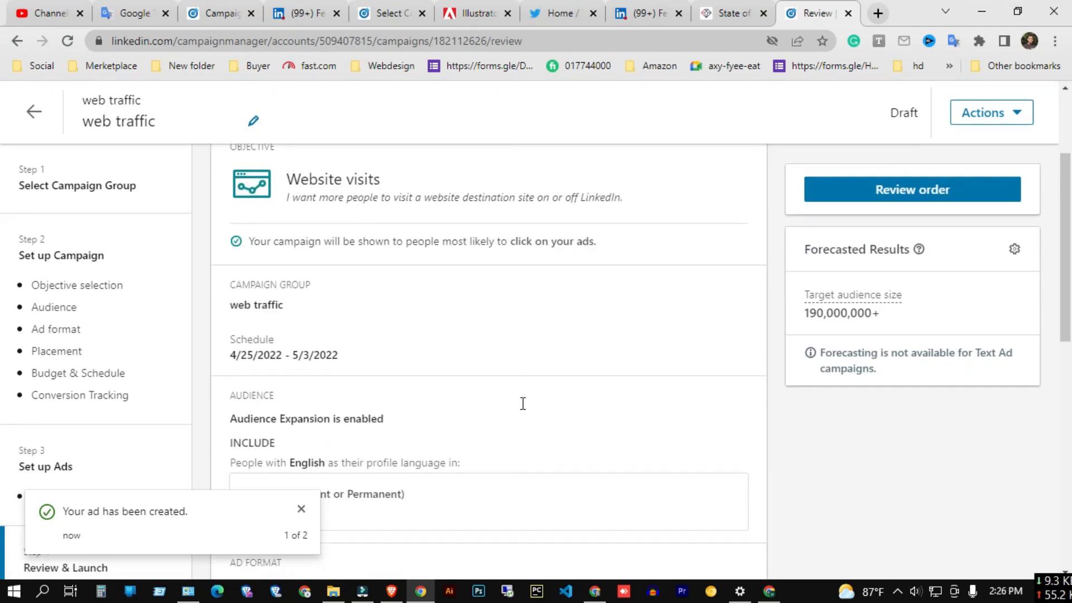
{"action": "scroll", "coordinate": [525, 411], "scroll_direction": "down", "scroll_amount": 1}
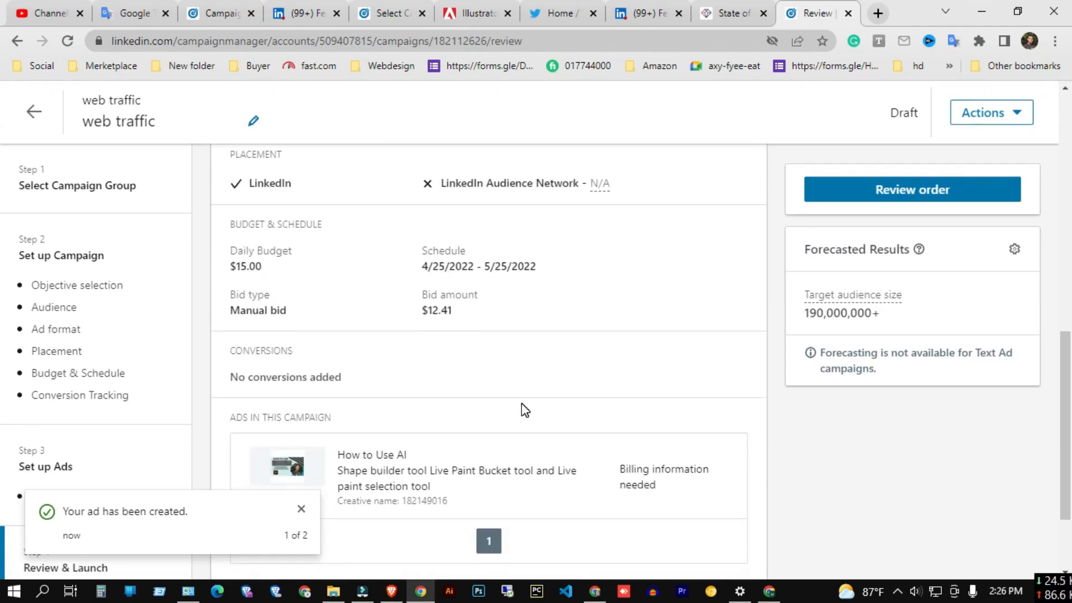
{"action": "left_click", "coordinate": [301, 510]}
{"action": "scroll", "coordinate": [552, 368], "scroll_direction": "up", "scroll_amount": 11}
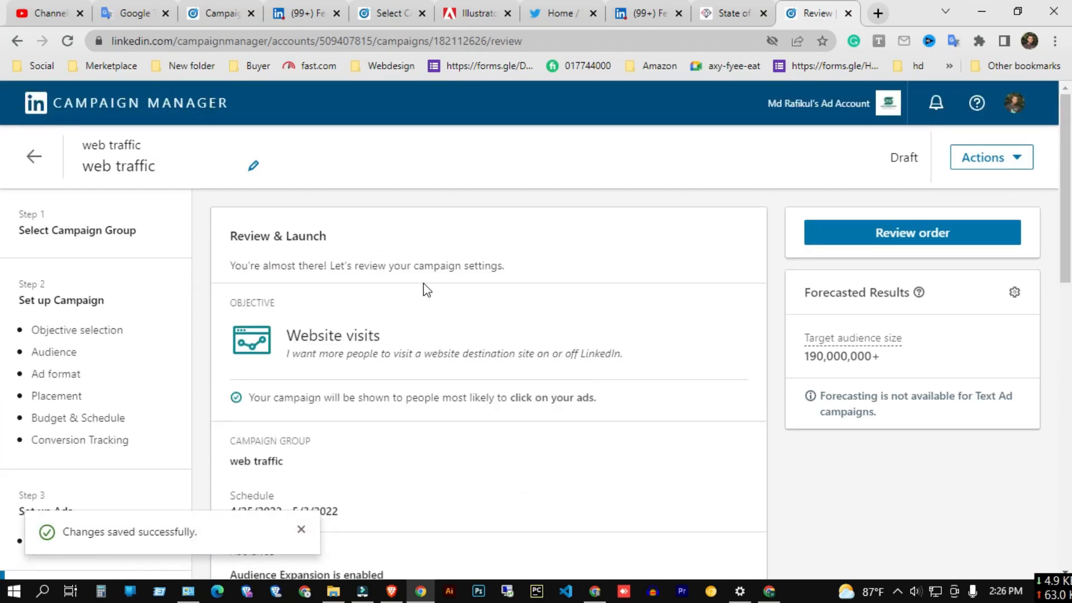
{"action": "scroll", "coordinate": [513, 323], "scroll_direction": "down", "scroll_amount": 3}
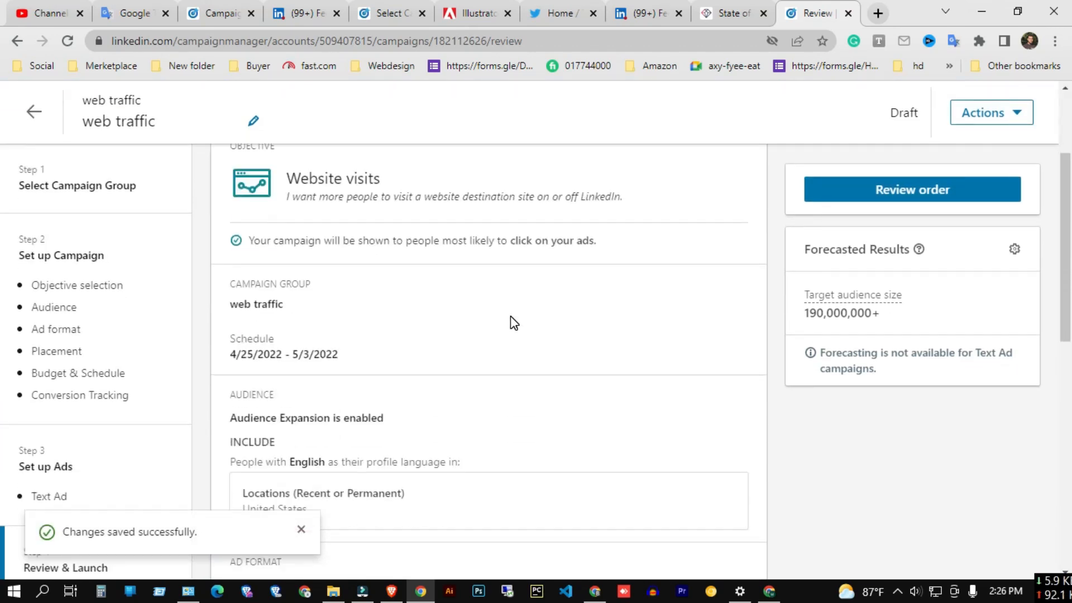
{"action": "scroll", "coordinate": [511, 317], "scroll_direction": "up", "scroll_amount": 3}
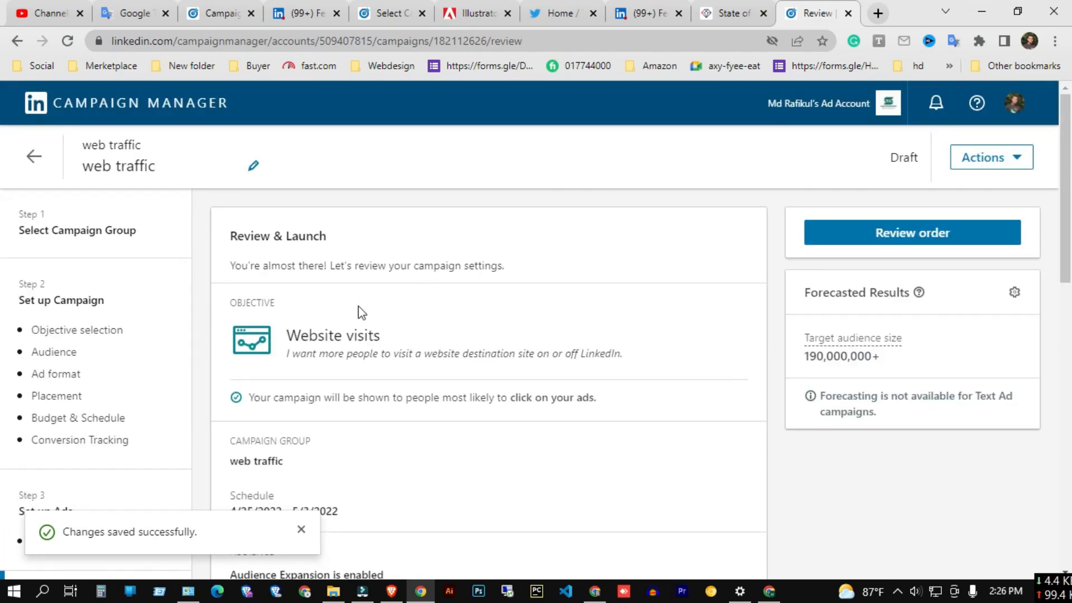
{"action": "scroll", "coordinate": [407, 352], "scroll_direction": "down", "scroll_amount": 3}
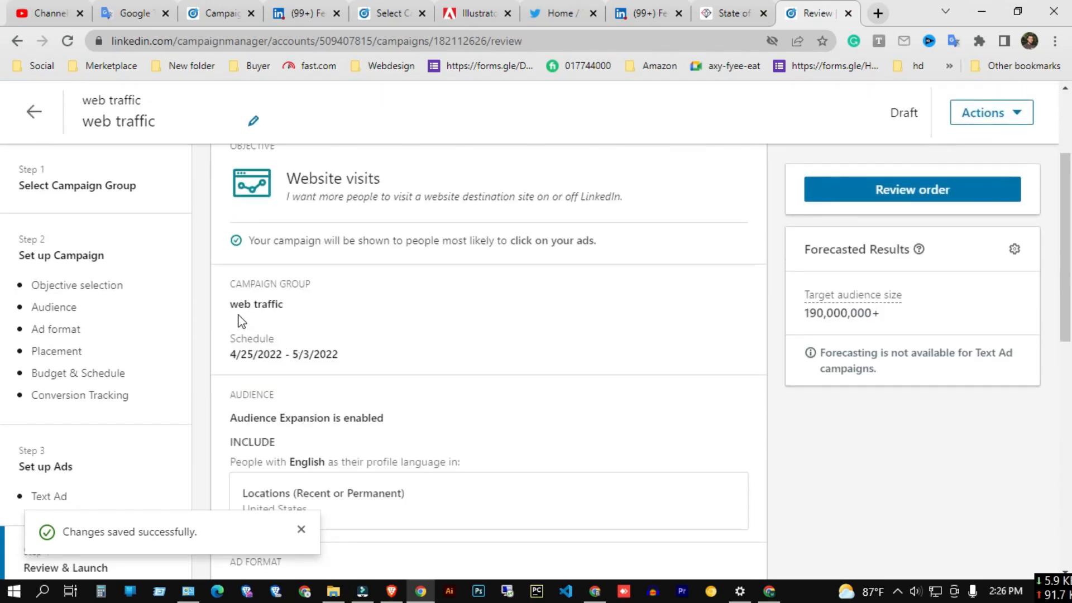
{"action": "left_click_drag", "start_coordinate": [291, 302], "coordinate": [304, 315]}
{"action": "triple_click", "coordinate": [376, 359]}
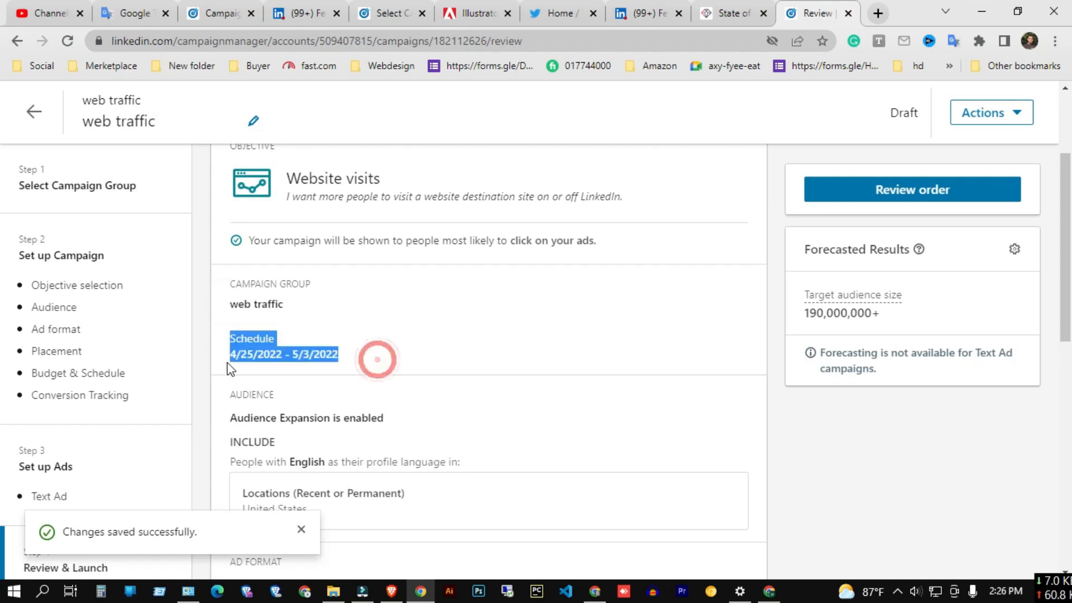
{"action": "left_click", "coordinate": [403, 350]}
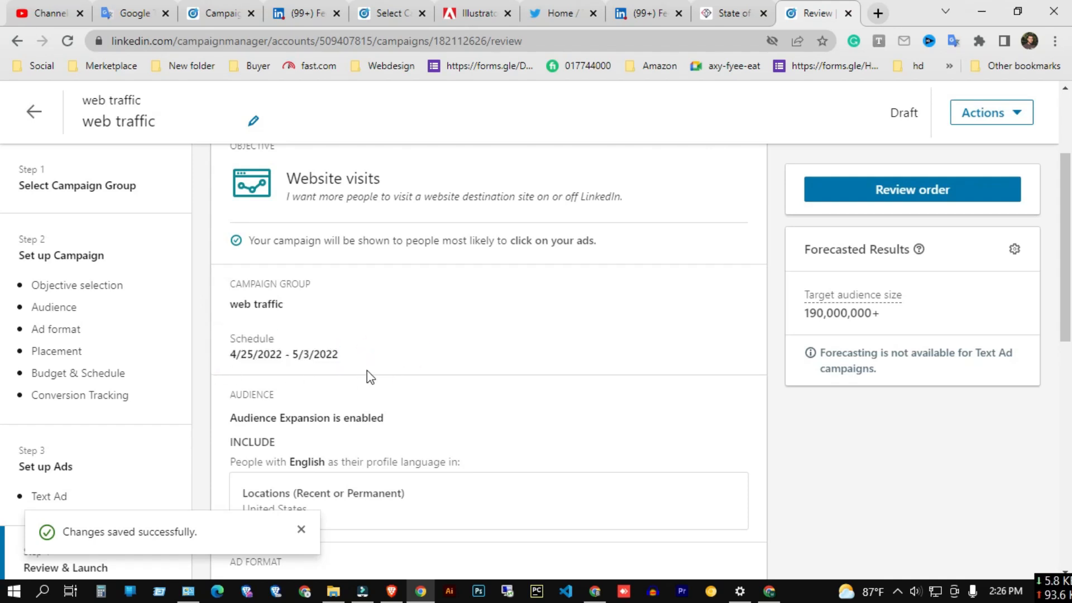
{"action": "scroll", "coordinate": [365, 377], "scroll_direction": "down", "scroll_amount": 2}
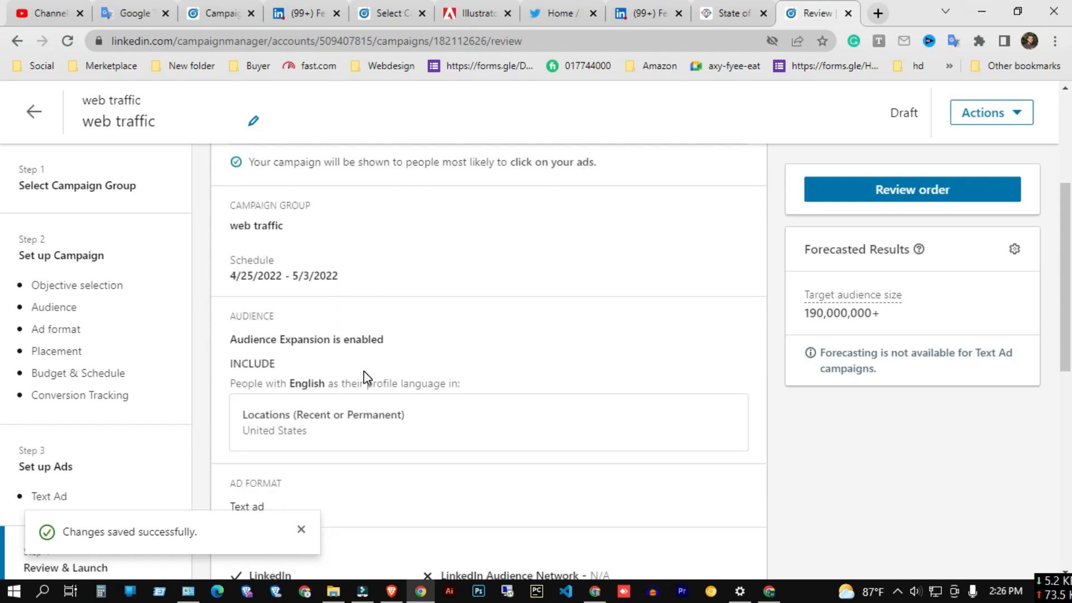
{"action": "left_click_drag", "start_coordinate": [234, 430], "coordinate": [335, 441]}
{"action": "scroll", "coordinate": [376, 447], "scroll_direction": "down", "scroll_amount": 3}
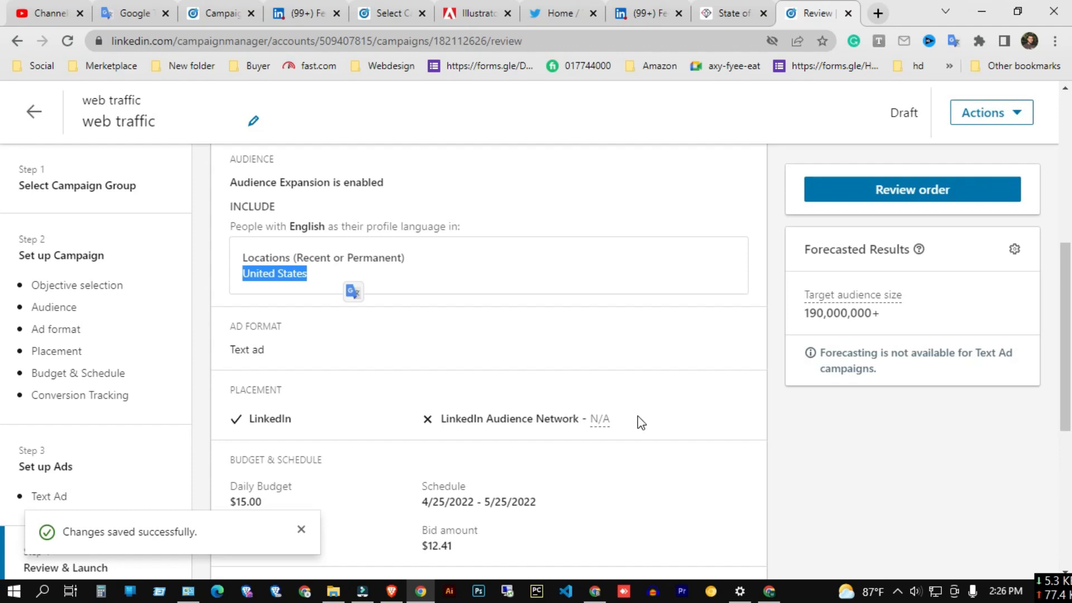
Review the budget, schedule, conversions and ads sections of the campaign summary.
{"action": "scroll", "coordinate": [637, 416], "scroll_direction": "down", "scroll_amount": 3}
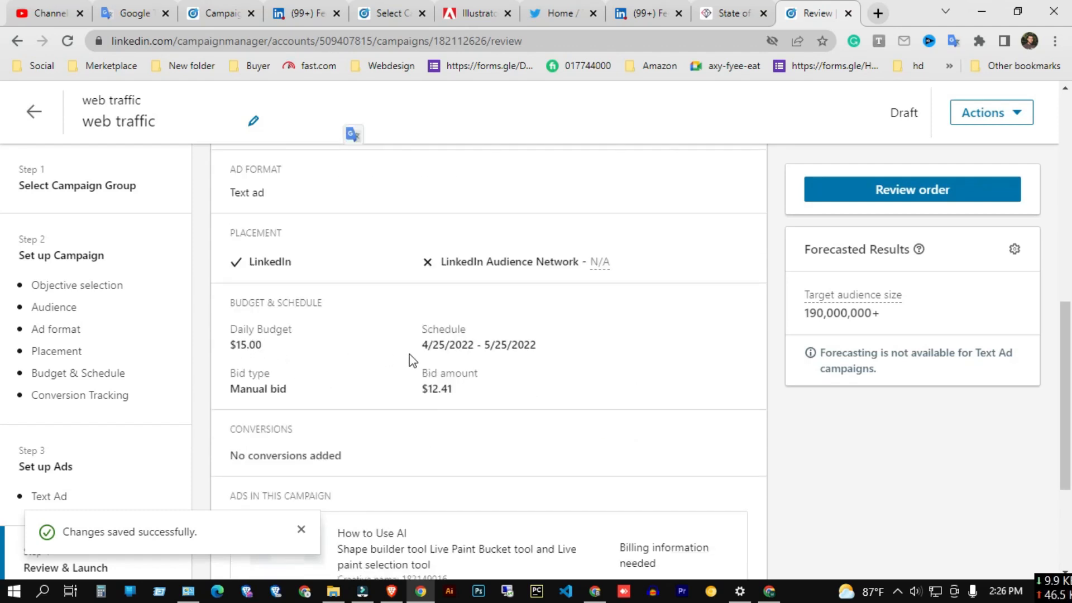
{"action": "left_click_drag", "start_coordinate": [421, 346], "coordinate": [545, 354]}
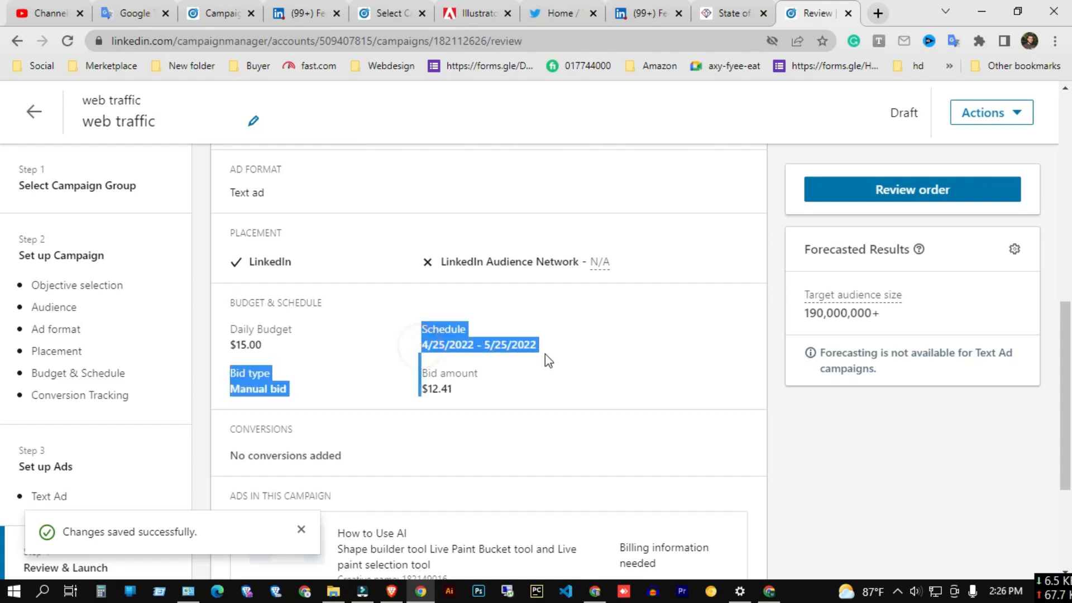
{"action": "left_click", "coordinate": [354, 400]}
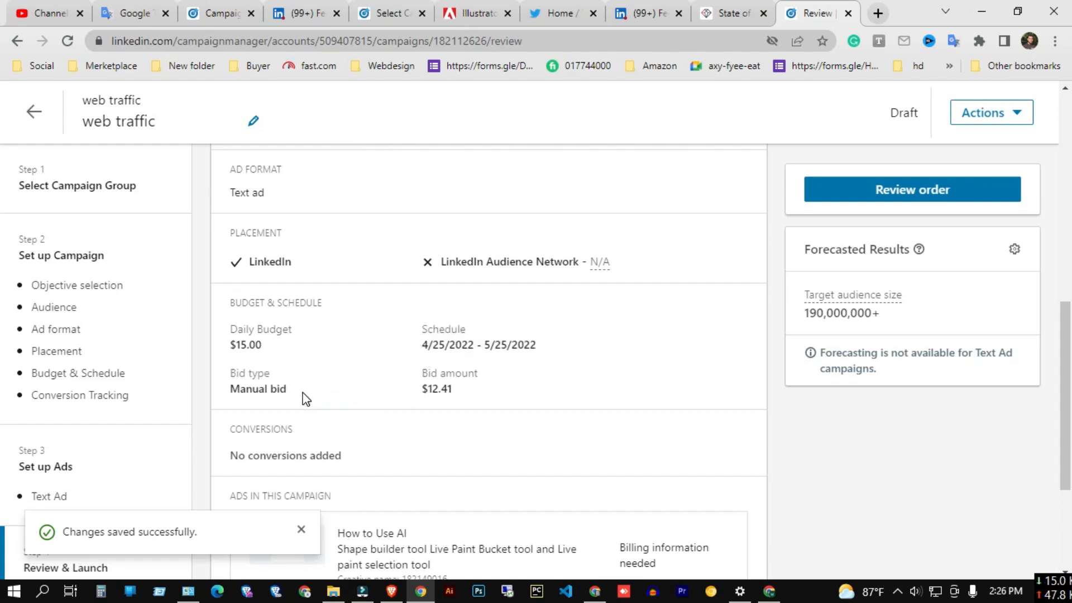
{"action": "triple_click", "coordinate": [301, 393]}
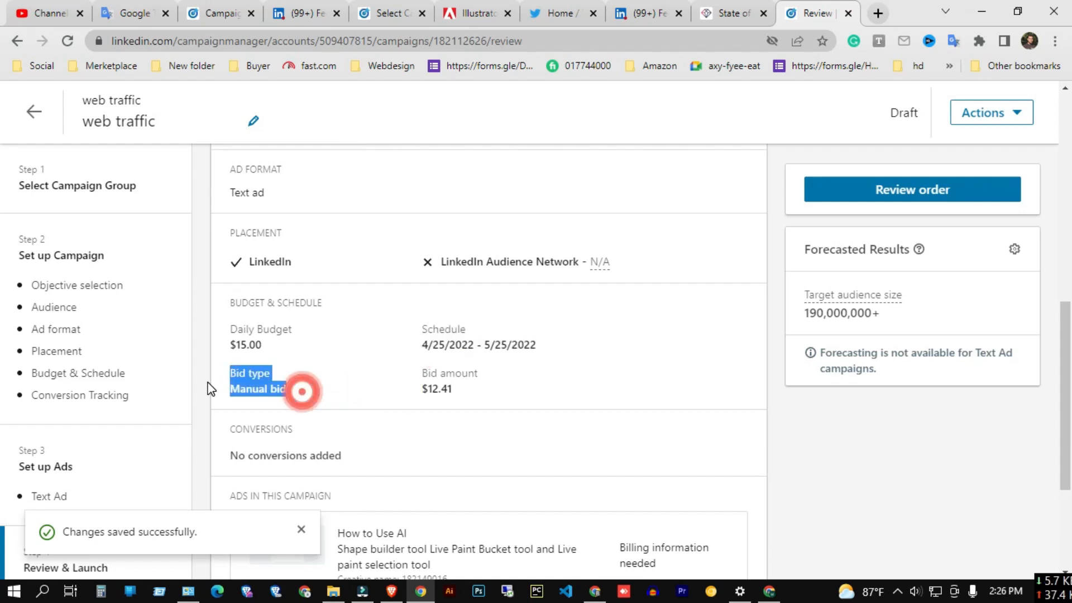
{"action": "triple_click", "coordinate": [420, 393]}
{"action": "left_click", "coordinate": [515, 411]}
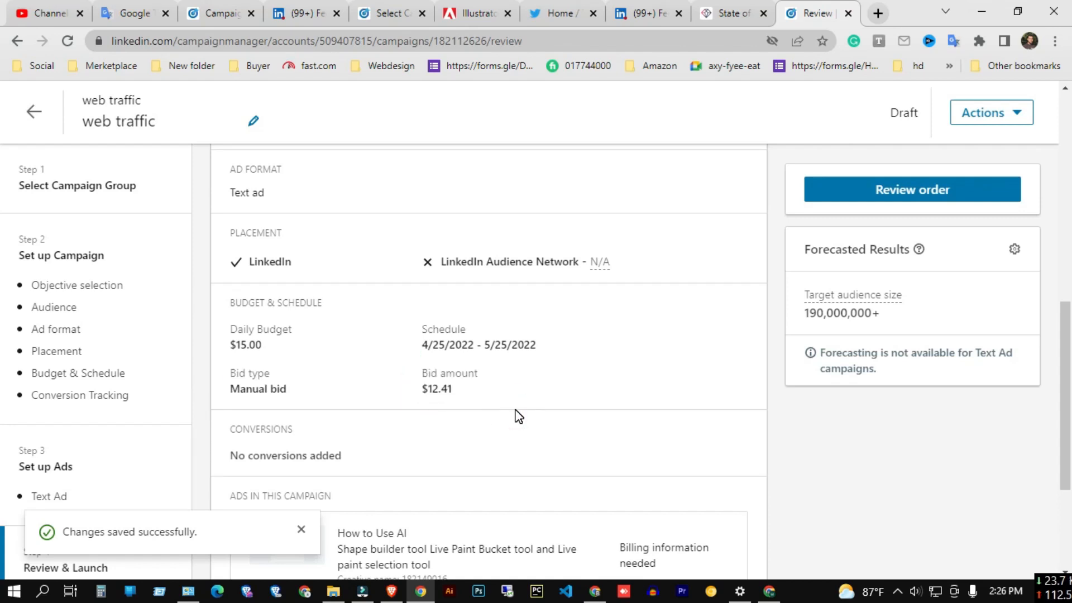
{"action": "scroll", "coordinate": [480, 419], "scroll_direction": "down", "scroll_amount": 3}
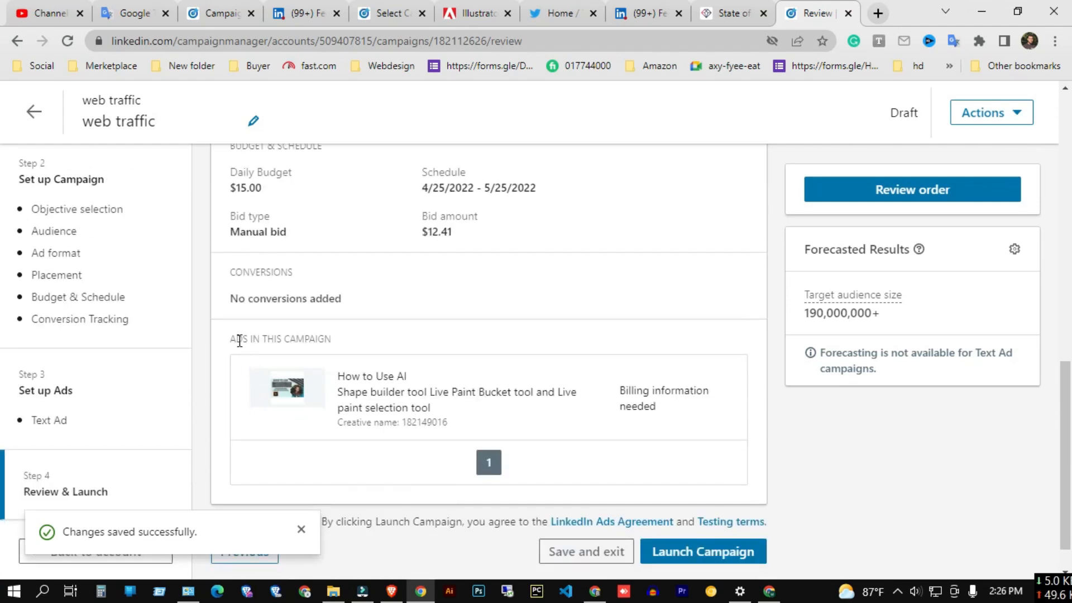
{"action": "left_click_drag", "start_coordinate": [229, 338], "coordinate": [332, 338]}
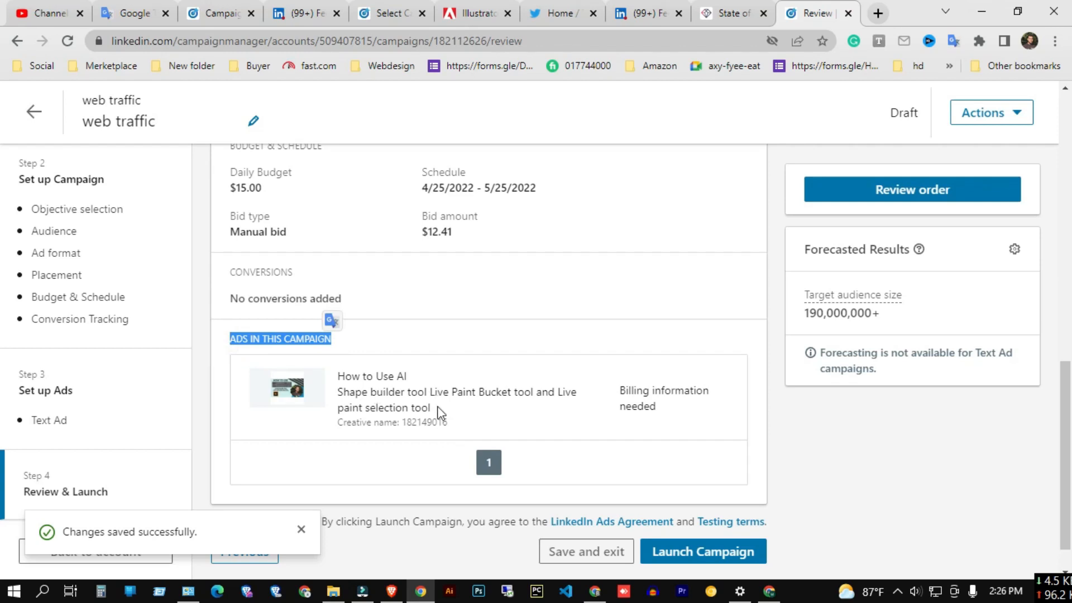
{"action": "left_click", "coordinate": [417, 325]}
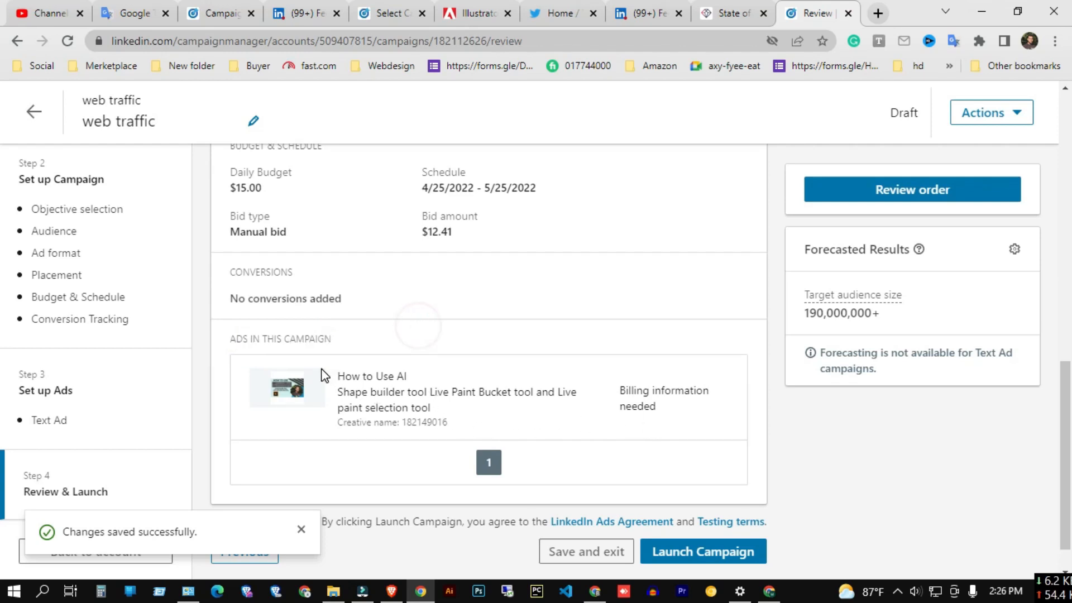
Launch the campaign and read through the launch confirmation dialog and its payment notice.
{"action": "left_click", "coordinate": [700, 558]}
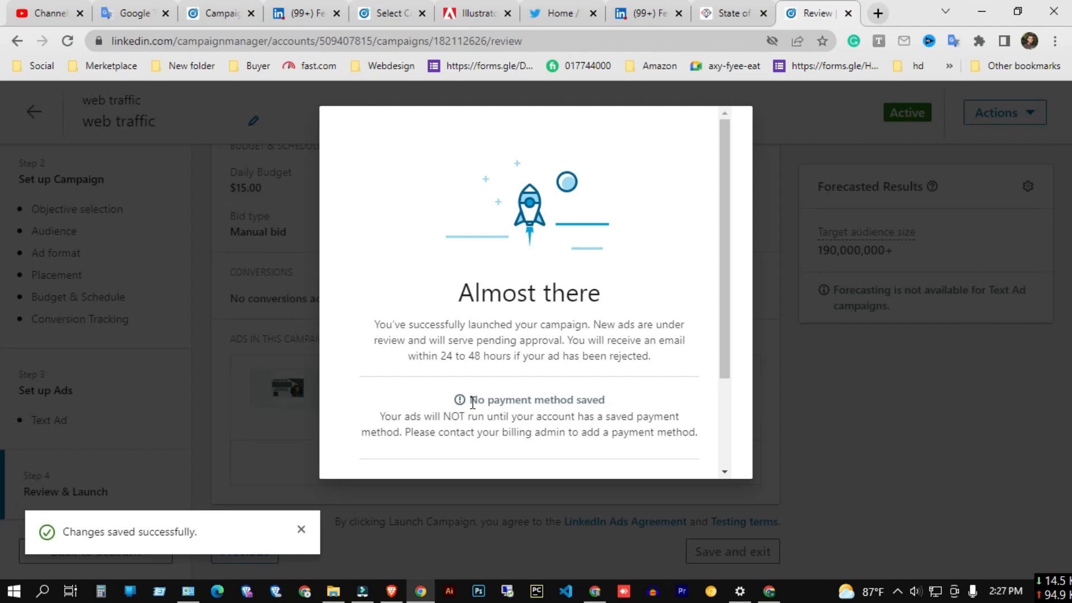
{"action": "left_click_drag", "start_coordinate": [473, 402], "coordinate": [641, 428]}
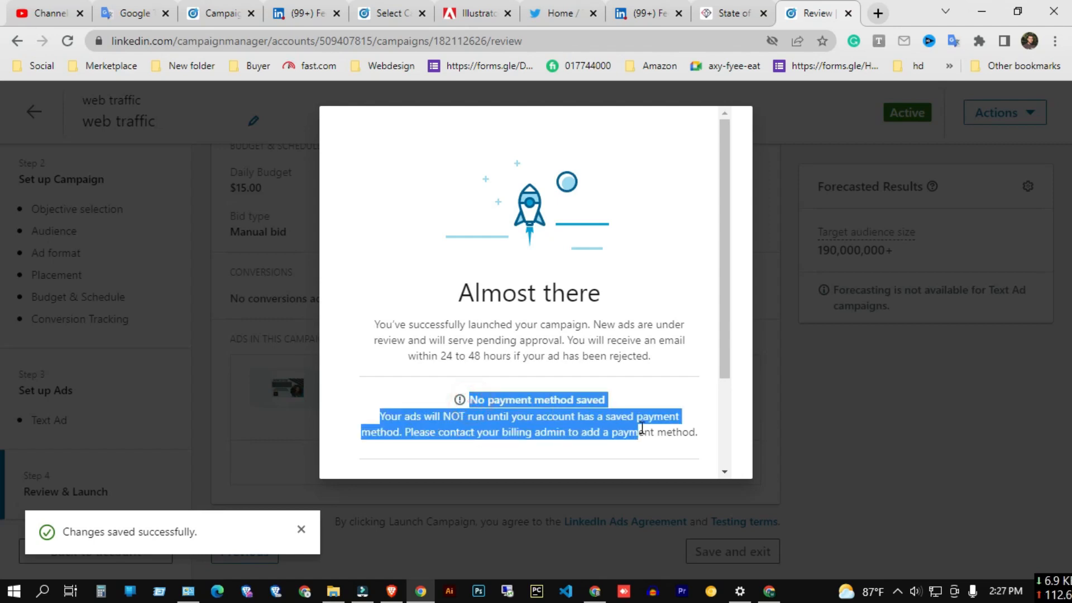
{"action": "left_click_drag", "start_coordinate": [373, 322], "coordinate": [669, 353]}
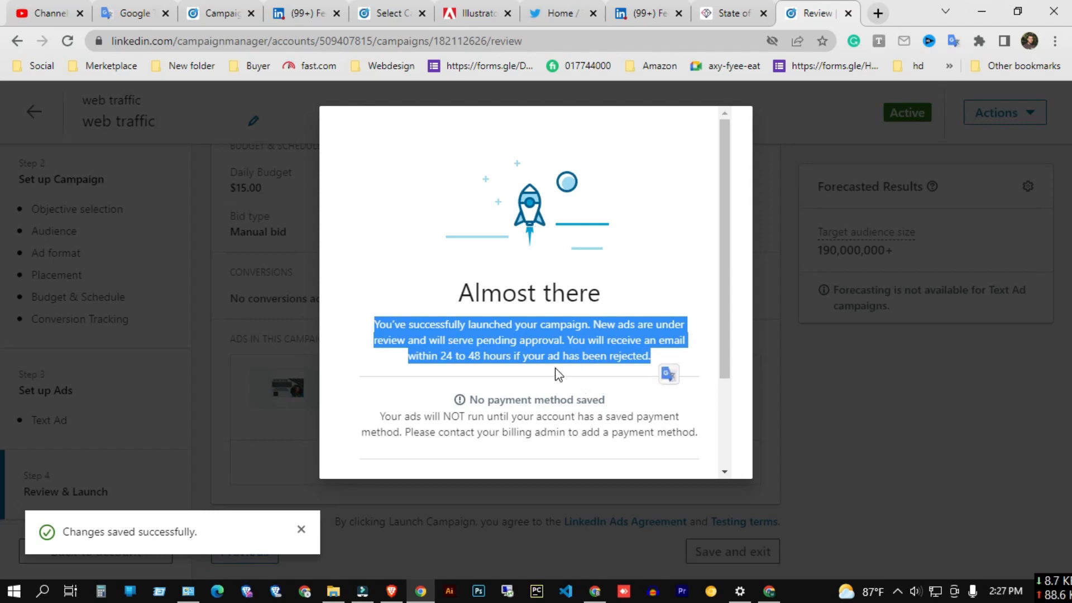
{"action": "left_click", "coordinate": [542, 352]}
{"action": "left_click", "coordinate": [769, 268]}
{"action": "left_click_drag", "start_coordinate": [724, 366], "coordinate": [726, 456]}
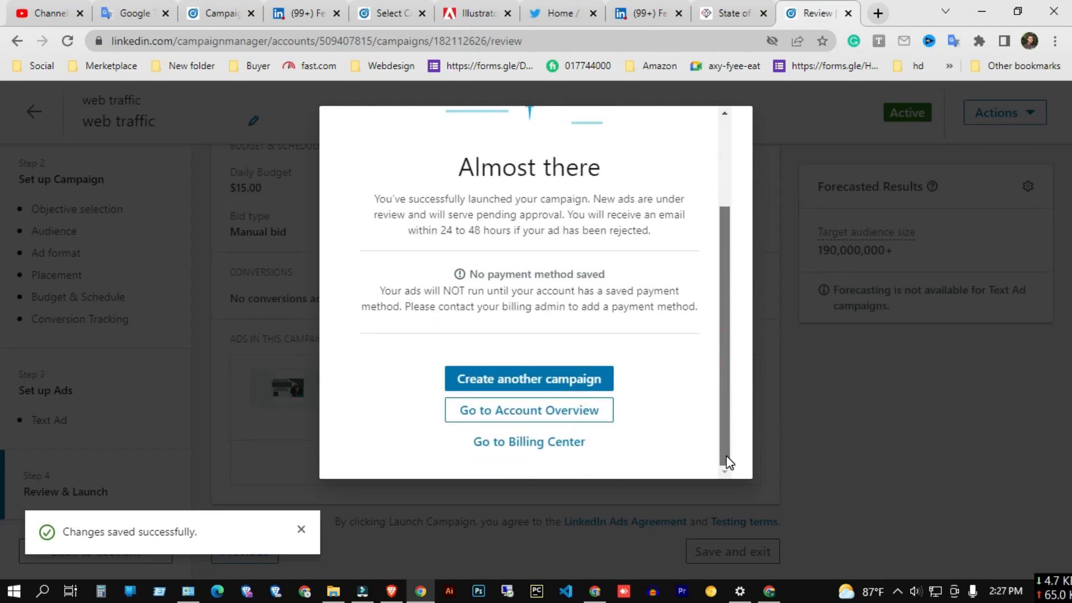
Open the Billing Center from the dialog and start adding a credit card, reloading the form module.
{"action": "left_click", "coordinate": [546, 447]}
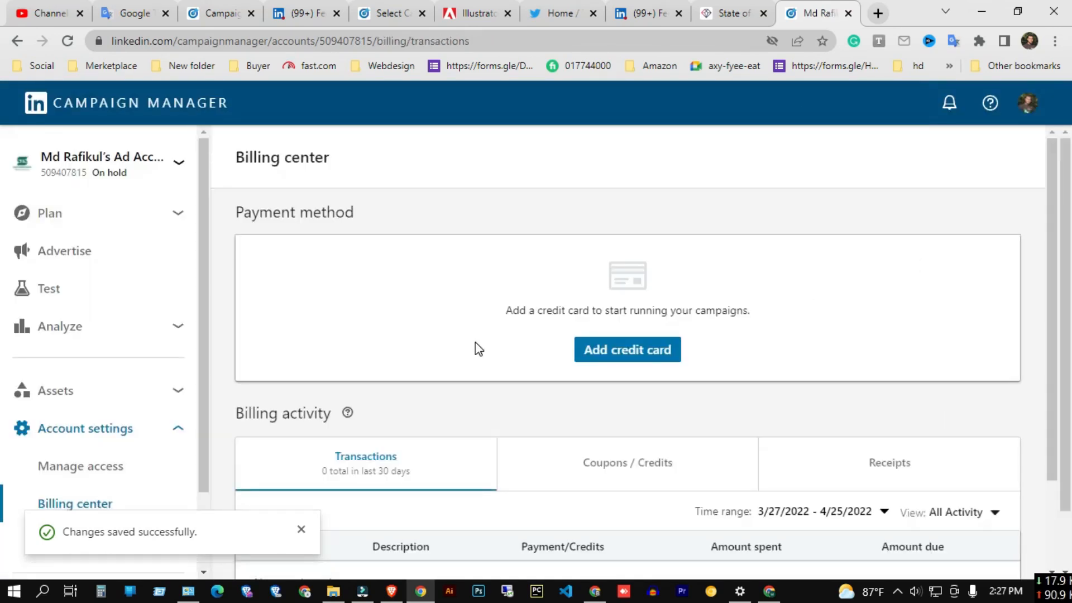
{"action": "left_click", "coordinate": [633, 353]}
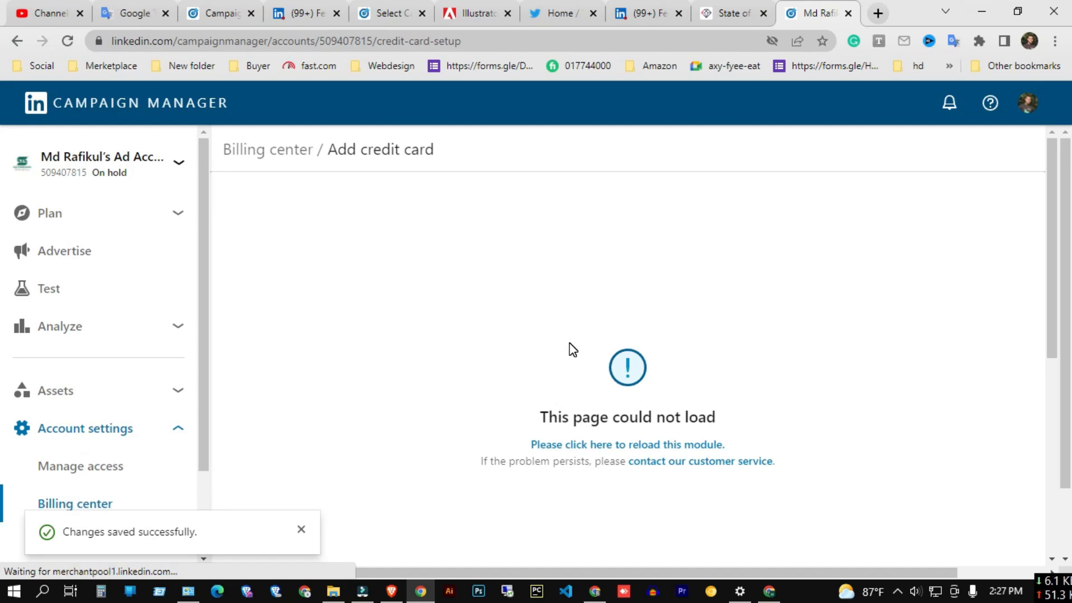
{"action": "left_click", "coordinate": [632, 446]}
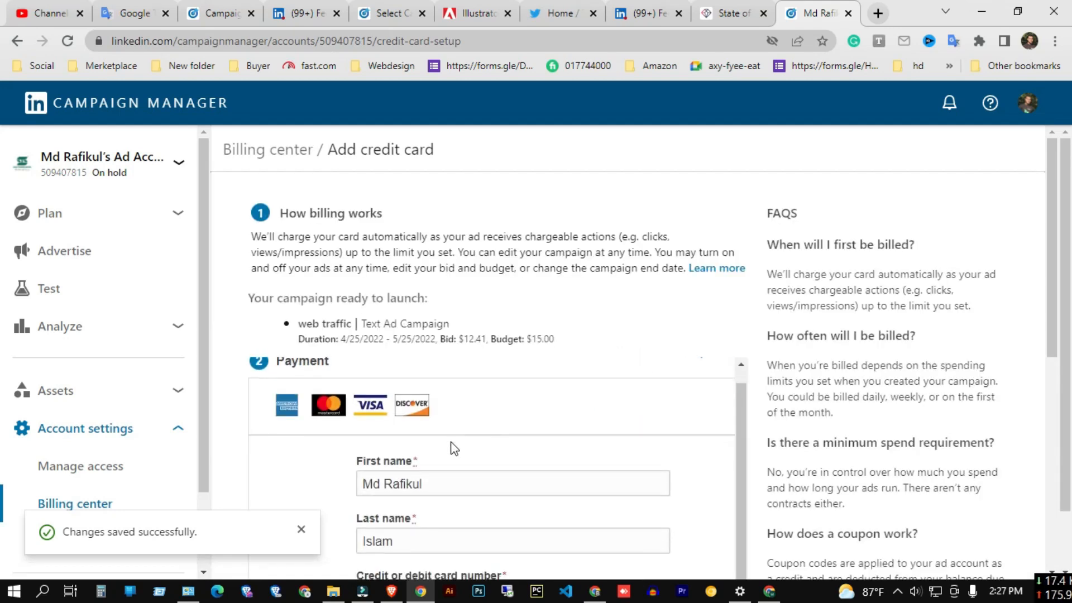
Examine the add credit card form, including the billing explanation and payment fields.
{"action": "scroll", "coordinate": [502, 463], "scroll_direction": "down", "scroll_amount": 4}
{"action": "scroll", "coordinate": [522, 477], "scroll_direction": "down", "scroll_amount": 3}
{"action": "scroll", "coordinate": [521, 476], "scroll_direction": "up", "scroll_amount": 4}
{"action": "left_click", "coordinate": [447, 282]}
{"action": "left_click", "coordinate": [435, 341]}
{"action": "left_click", "coordinate": [216, 379]}
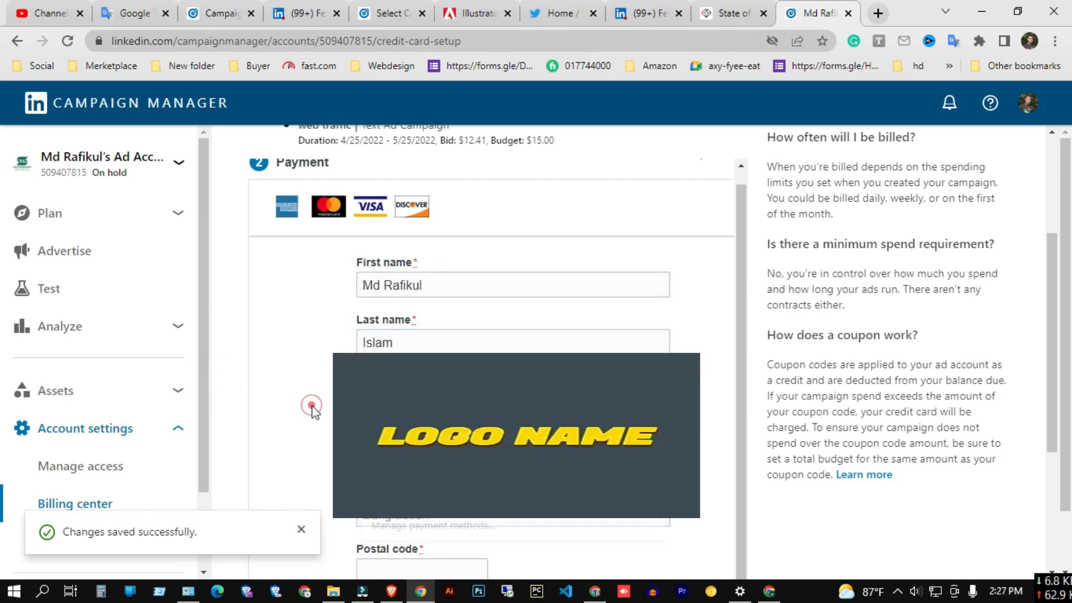
{"action": "scroll", "coordinate": [738, 467], "scroll_direction": "down", "scroll_amount": 6}
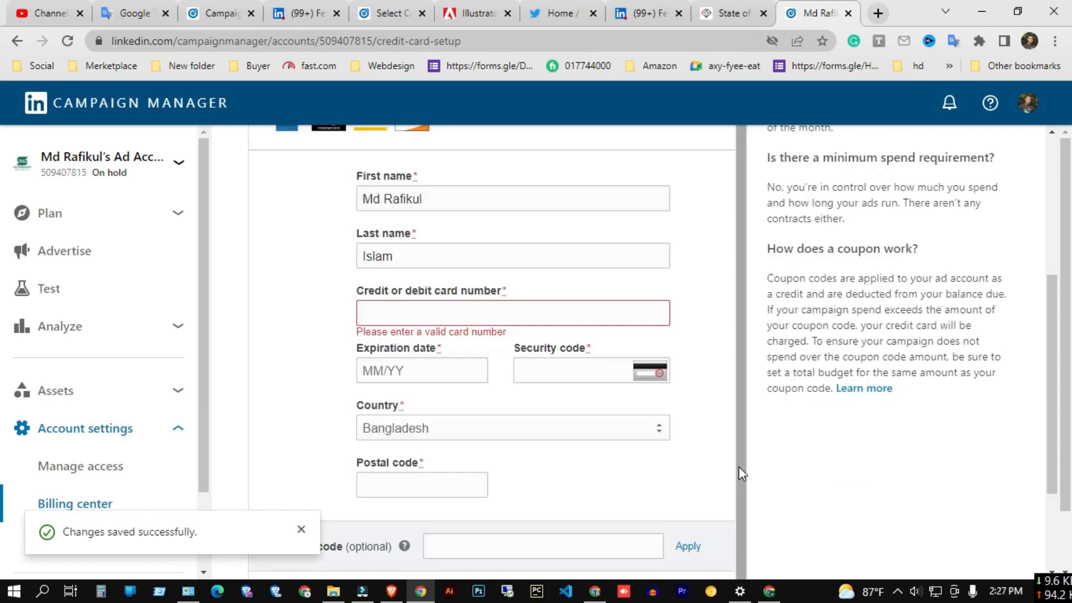
{"action": "scroll", "coordinate": [740, 511], "scroll_direction": "up", "scroll_amount": 5}
{"action": "scroll", "coordinate": [739, 502], "scroll_direction": "up", "scroll_amount": 4}
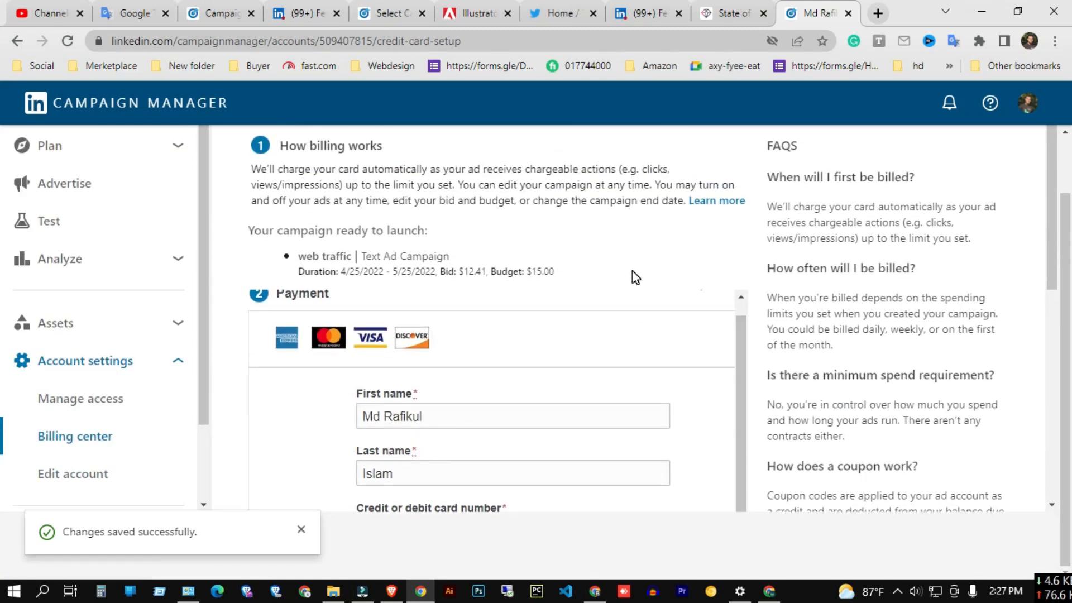
{"action": "scroll", "coordinate": [635, 278], "scroll_direction": "up", "scroll_amount": 1}
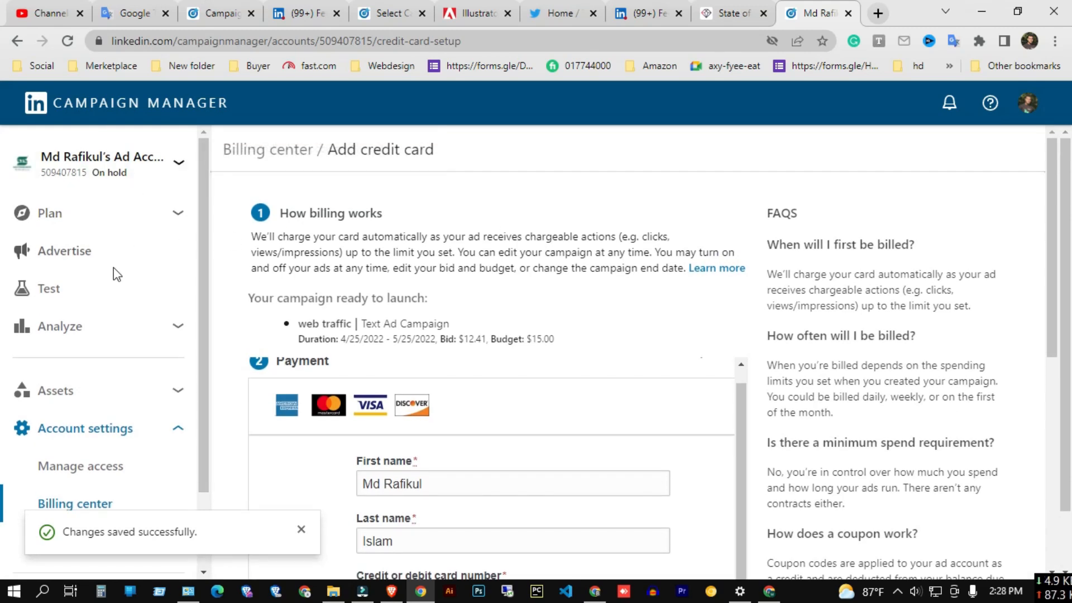
Go back to the Advertise section to view the campaign groups list and its status.
{"action": "left_click", "coordinate": [68, 175]}
{"action": "left_click", "coordinate": [85, 259]}
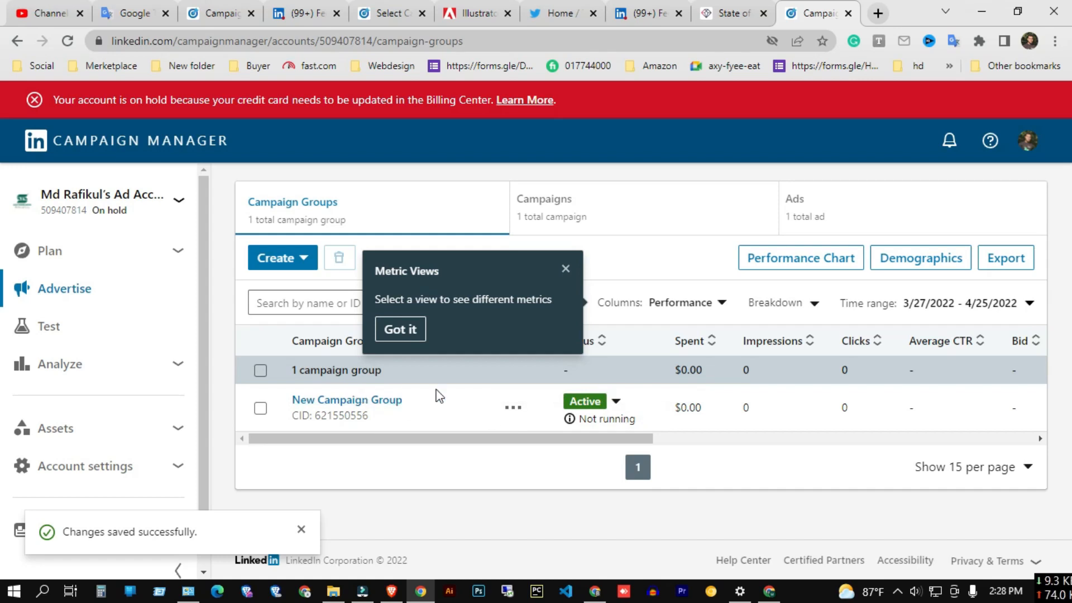
{"action": "mouse_move", "coordinate": [605, 406]}
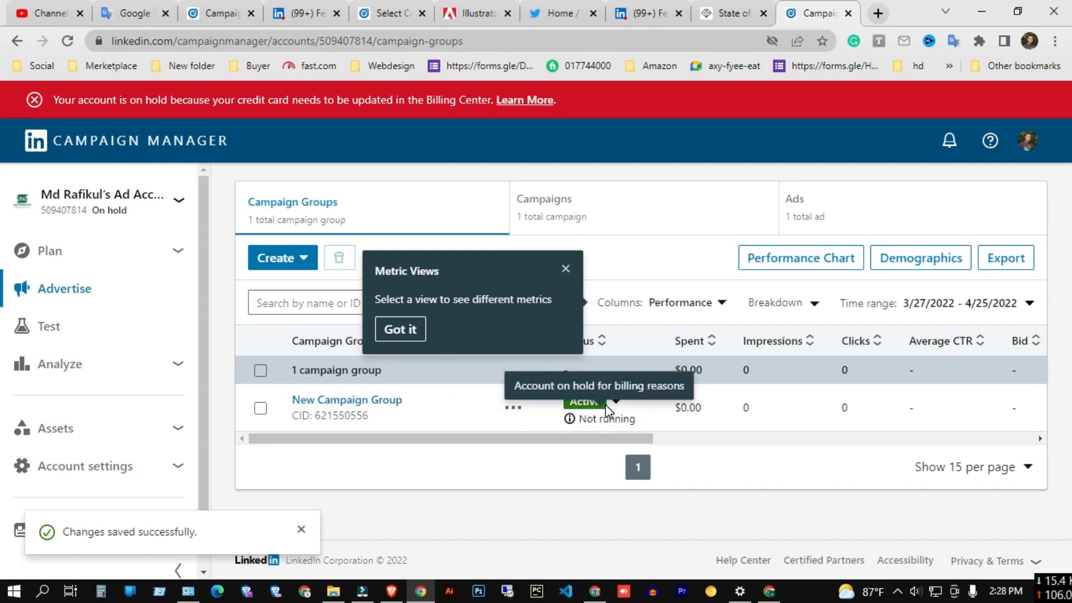